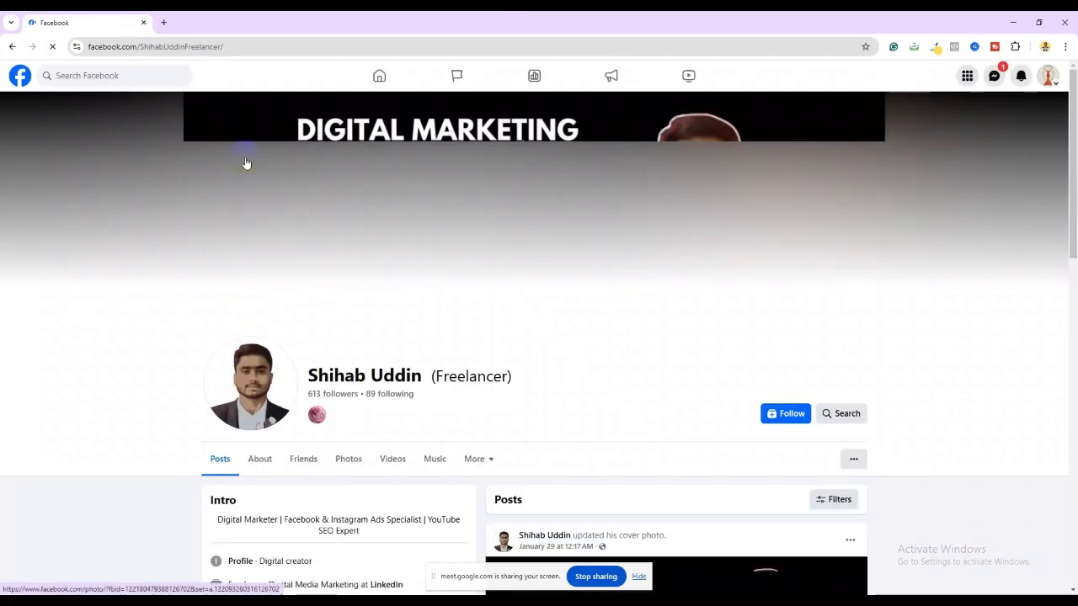
Open a new browser tab for entering a web address
{"action": "scroll", "coordinate": [202, 106], "scroll_direction": "down", "scroll_amount": 3}
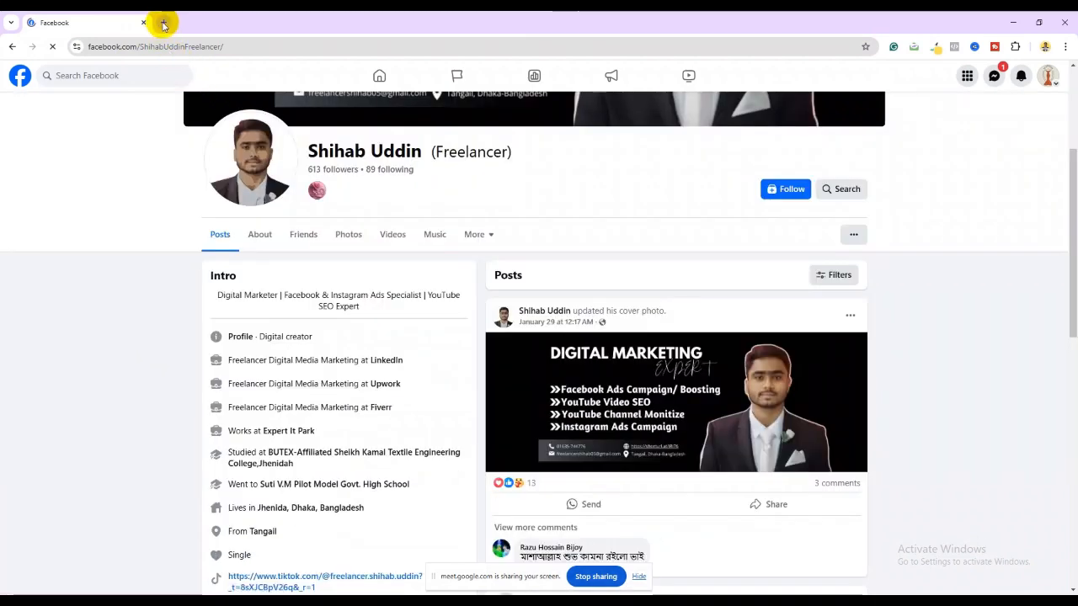
{"action": "left_click", "coordinate": [163, 23]}
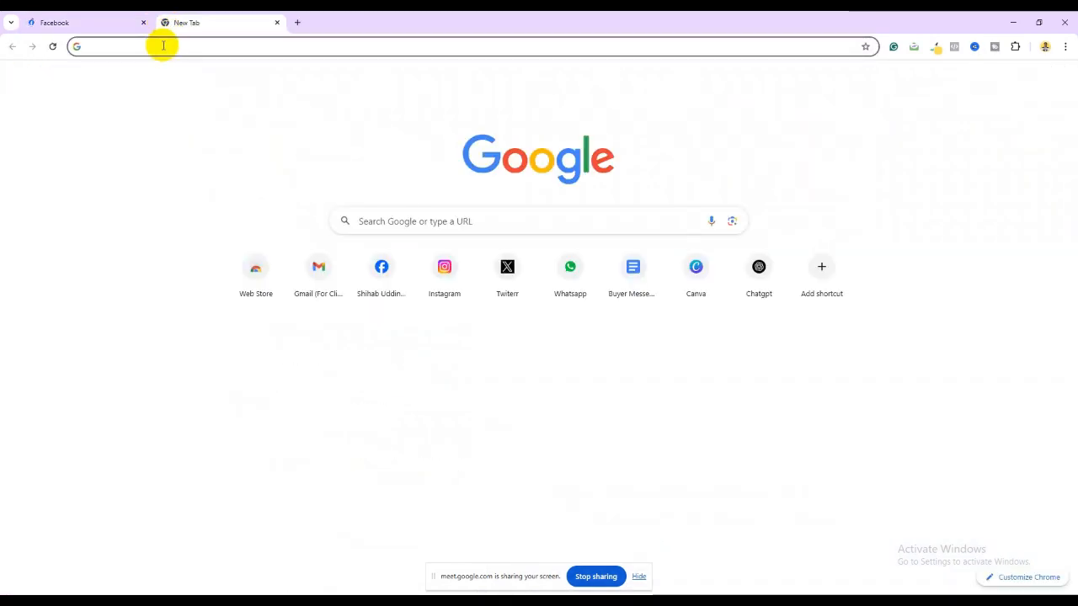
{"action": "left_click", "coordinate": [163, 46]}
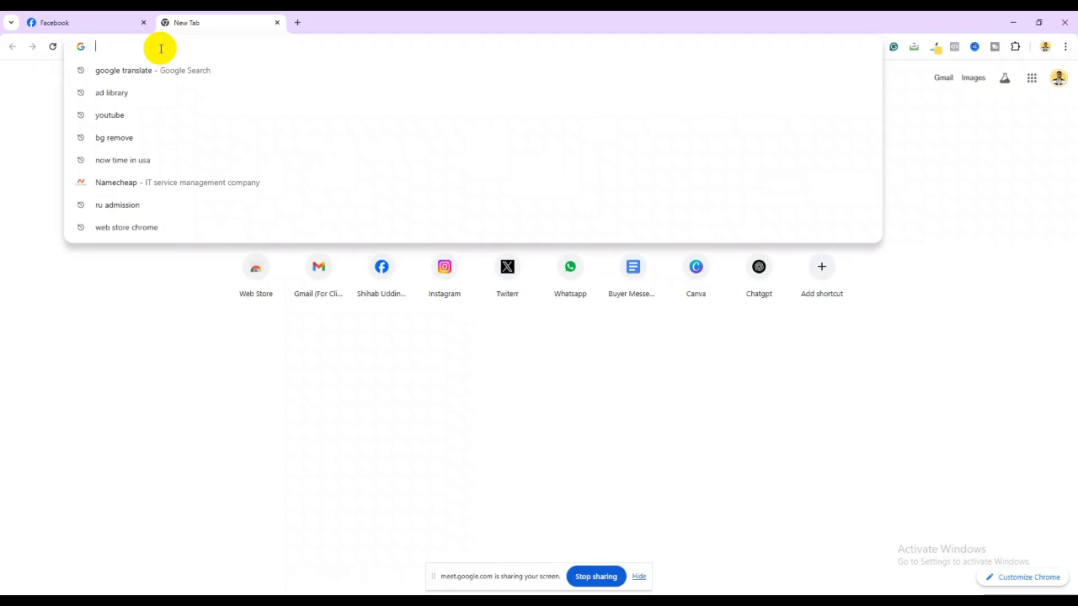
{"action": "type", "text": "faceb"}
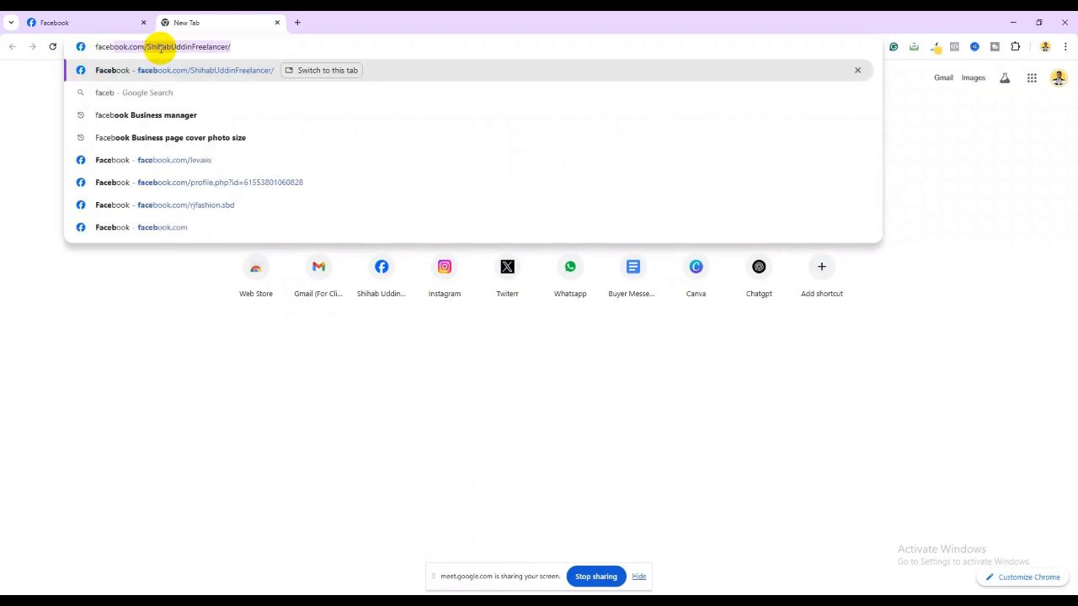
{"action": "type", "text": "ook.com/"}
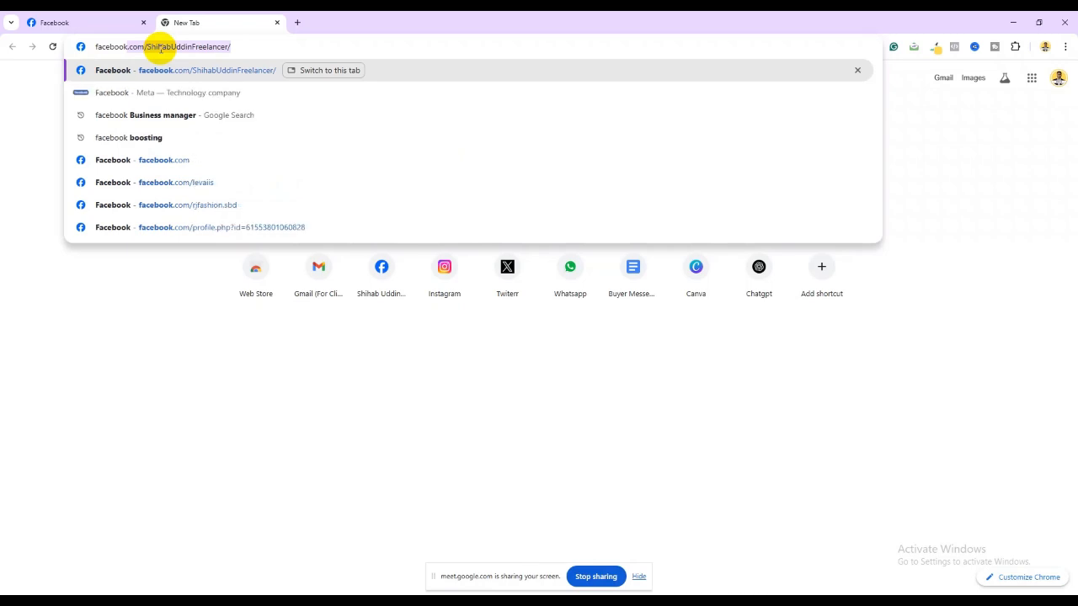
{"action": "key", "text": "BackSpace"}
{"action": "key", "text": "BackSpace"}
{"action": "key", "text": "BackSpace"}
{"action": "key", "text": "BackSpace"}
{"action": "key", "text": "BackSpace"}
{"action": "key", "text": "BackSpace"}
{"action": "key", "text": "BackSpace"}
{"action": "key", "text": "BackSpace"}
{"action": "key", "text": "BackSpace"}
{"action": "key", "text": "BackSpace"}
{"action": "key", "text": "BackSpace"}
{"action": "key", "text": "BackSpace"}
{"action": "key", "text": "BackSpace"}
{"action": "key", "text": "BackSpace"}
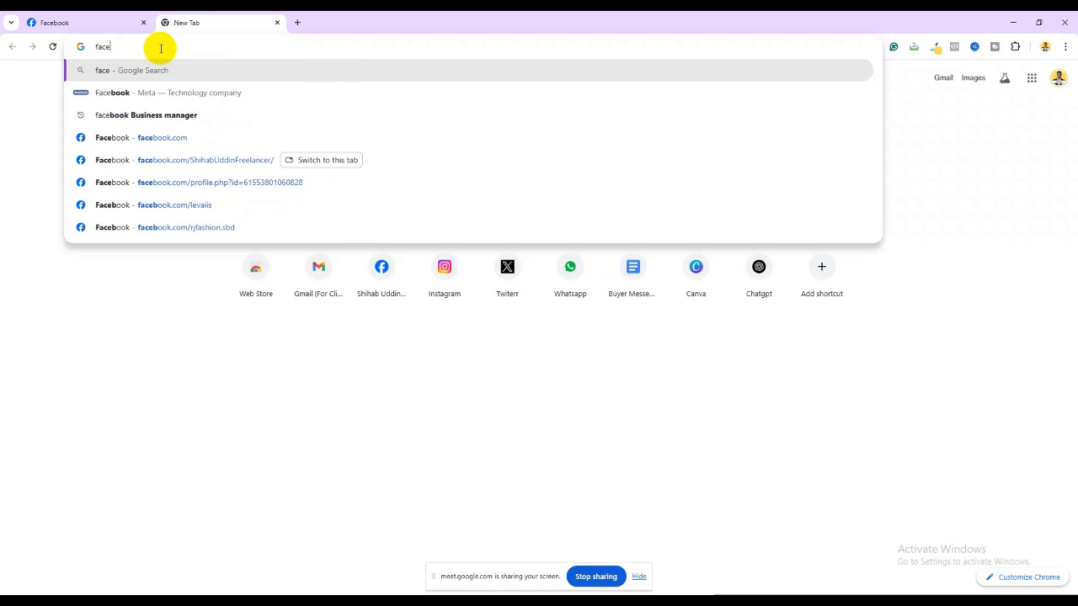
Go to business.facebook.com/overview in the new tab
{"action": "type", "text": "b"}
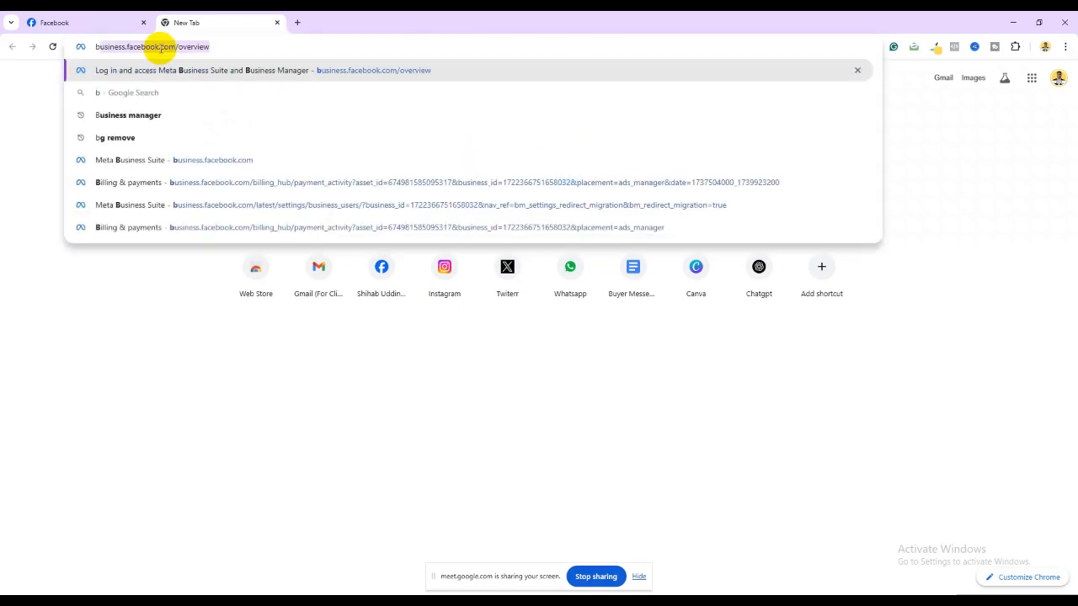
{"action": "type", "text": "usiness"}
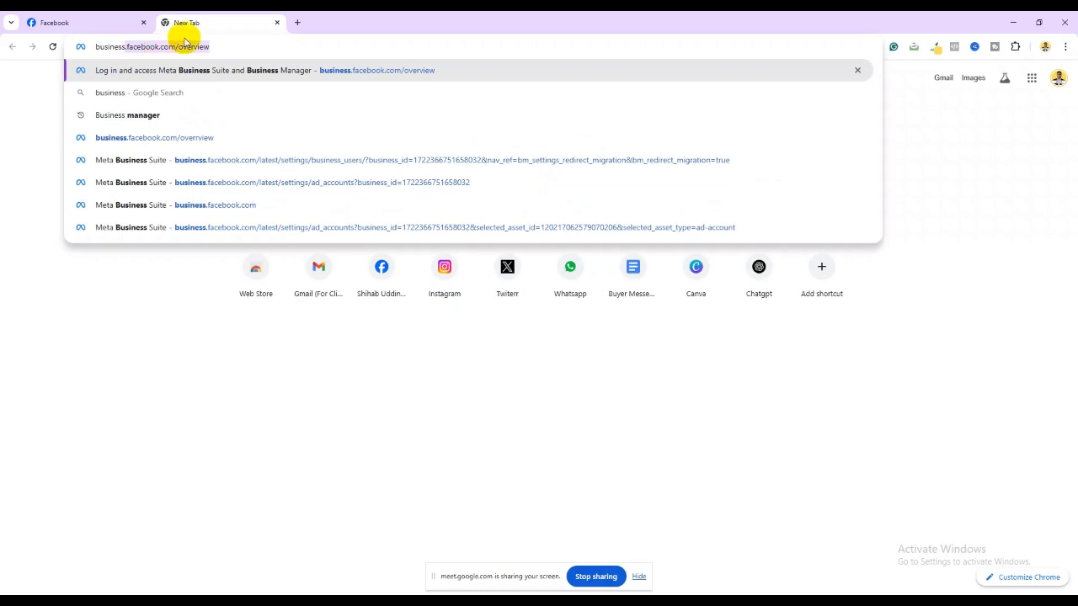
{"action": "left_click", "coordinate": [210, 47]}
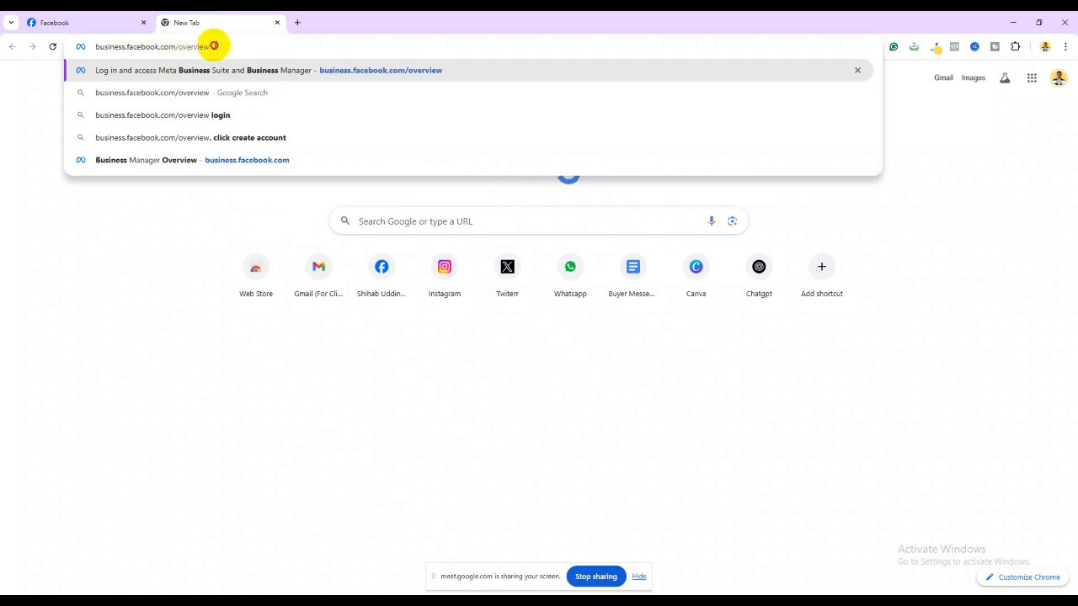
{"action": "key", "text": "Return"}
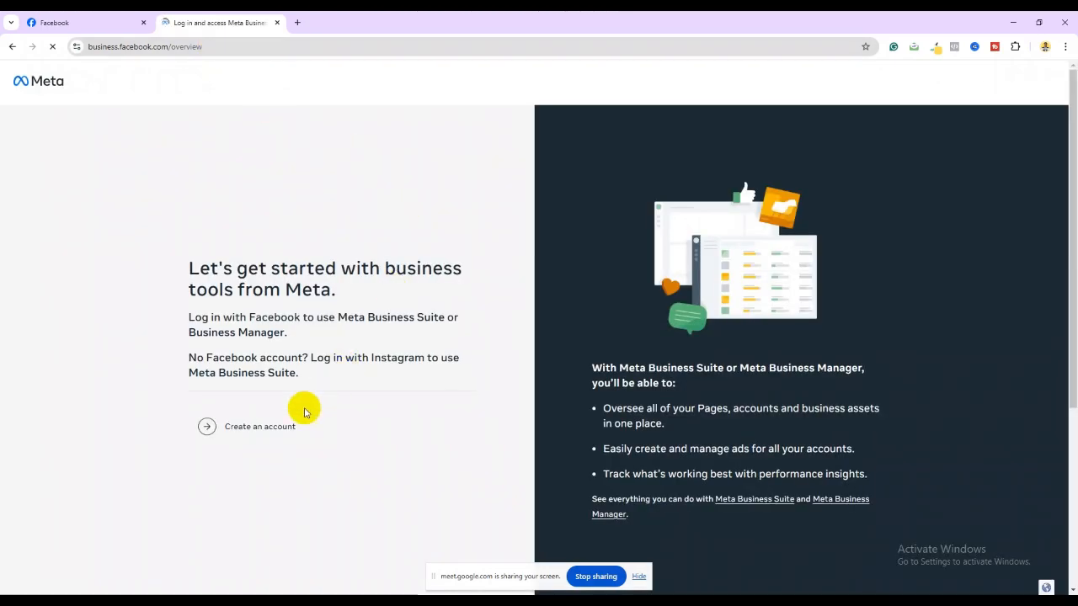
Open the account creation form on the Meta business tools overview page
{"action": "scroll", "coordinate": [232, 435], "scroll_direction": "down", "scroll_amount": 3}
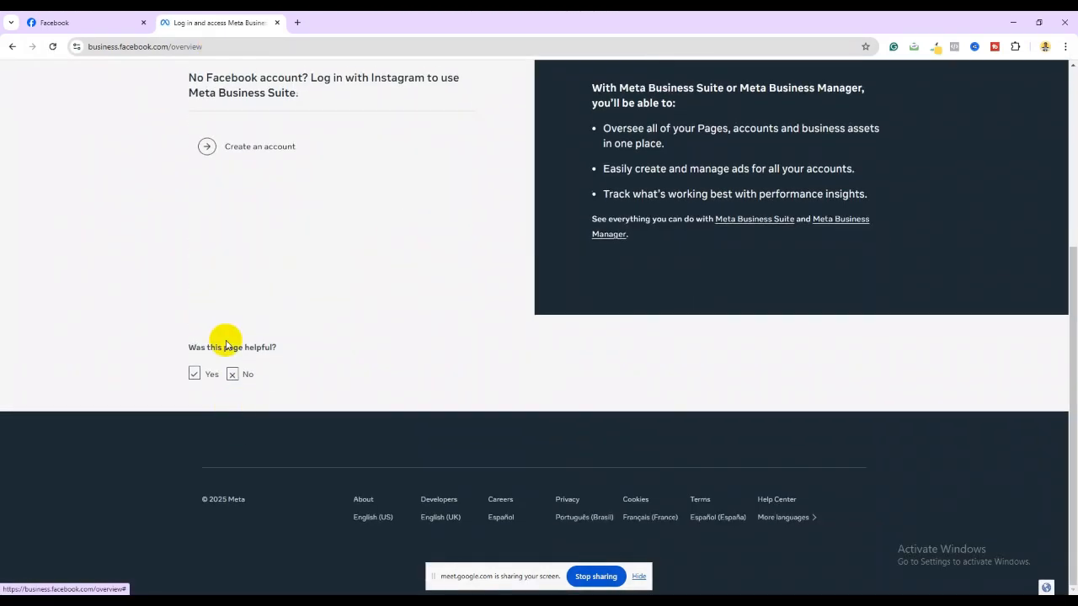
{"action": "scroll", "coordinate": [224, 344], "scroll_direction": "up", "scroll_amount": 3}
{"action": "scroll", "coordinate": [274, 296], "scroll_direction": "down", "scroll_amount": 1}
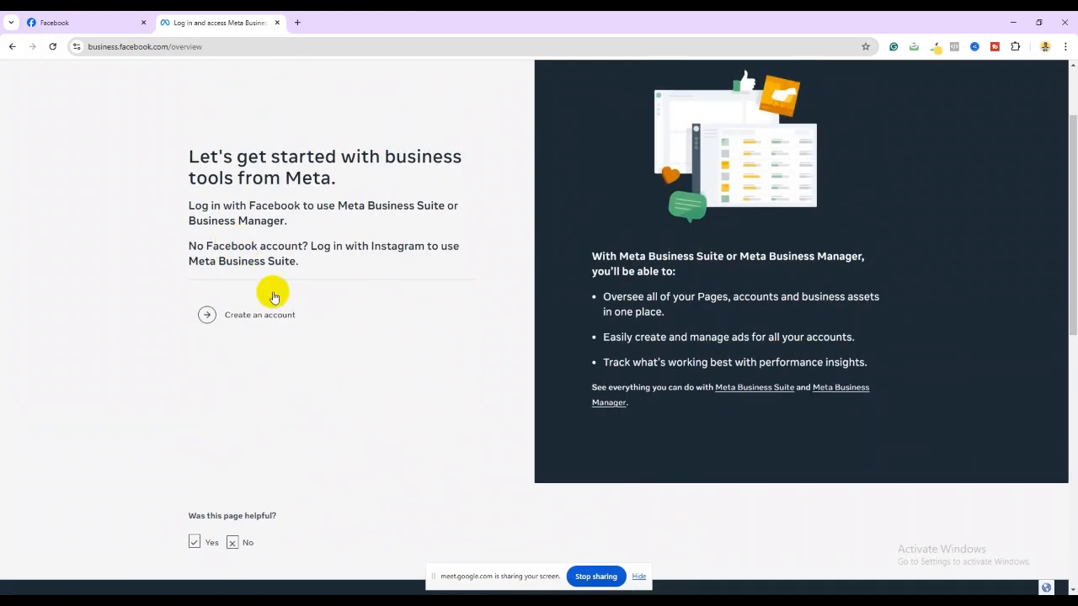
{"action": "left_click", "coordinate": [227, 317]}
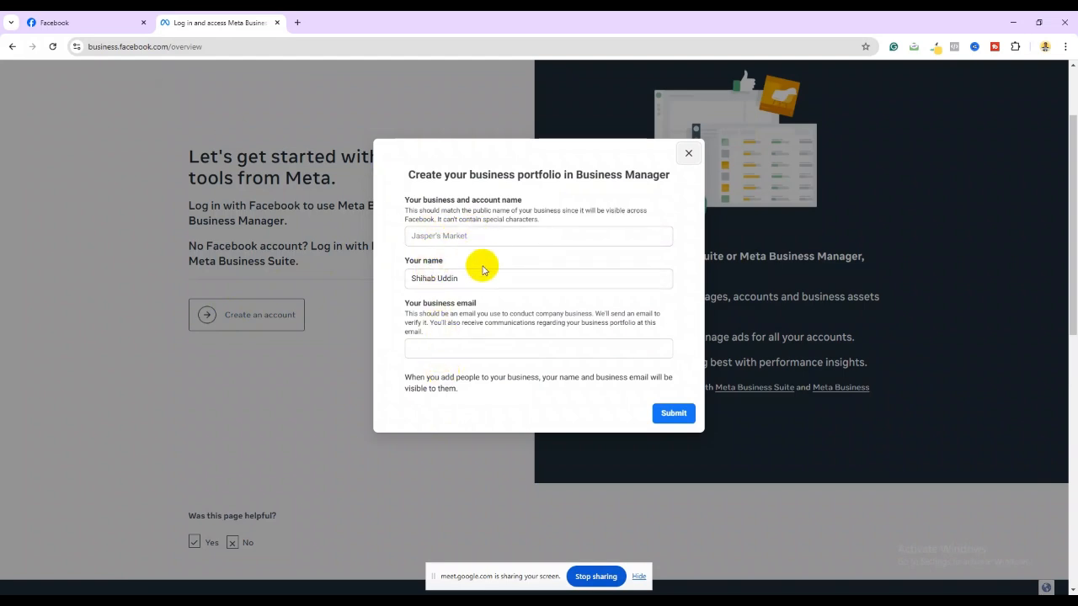
Review the business name, personal name and business email fields of the portfolio form, and close the form and its browser tab without submitting
{"action": "left_click", "coordinate": [425, 235]}
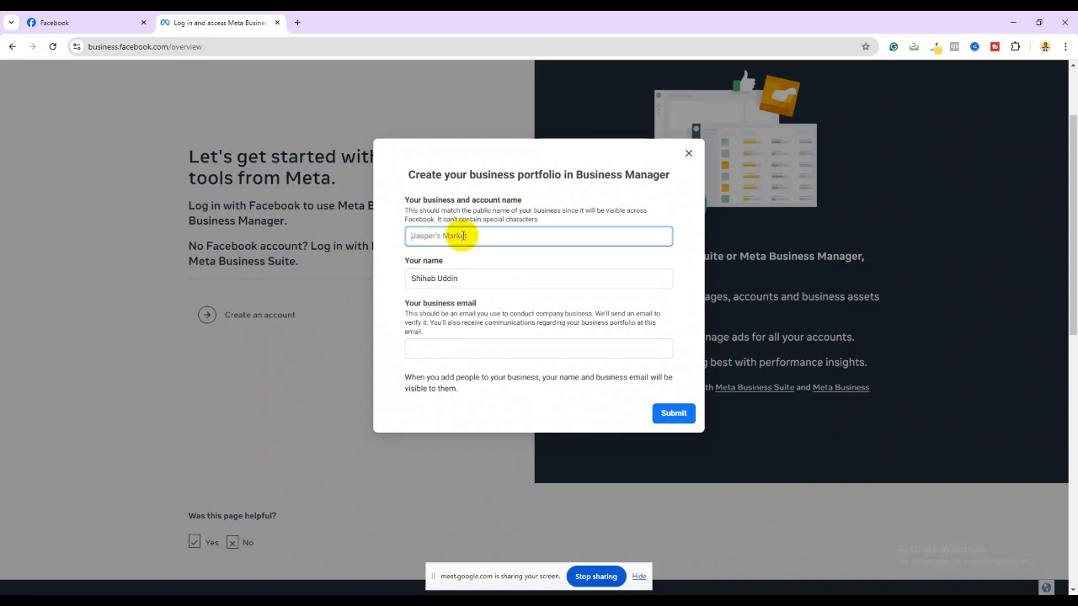
{"action": "left_click", "coordinate": [428, 279]}
{"action": "left_click", "coordinate": [475, 273]}
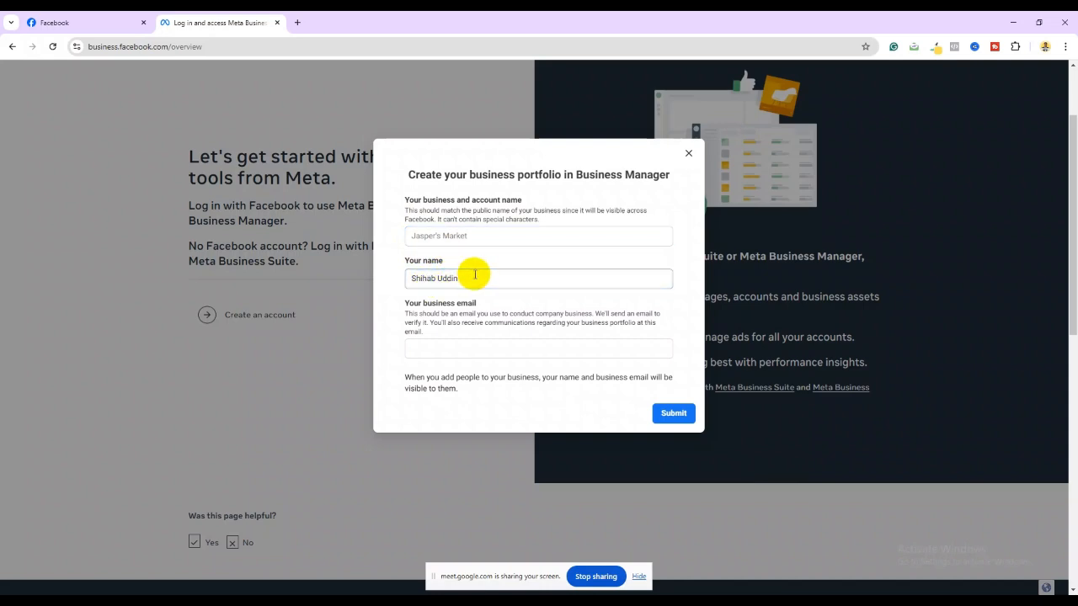
{"action": "left_click", "coordinate": [421, 351]}
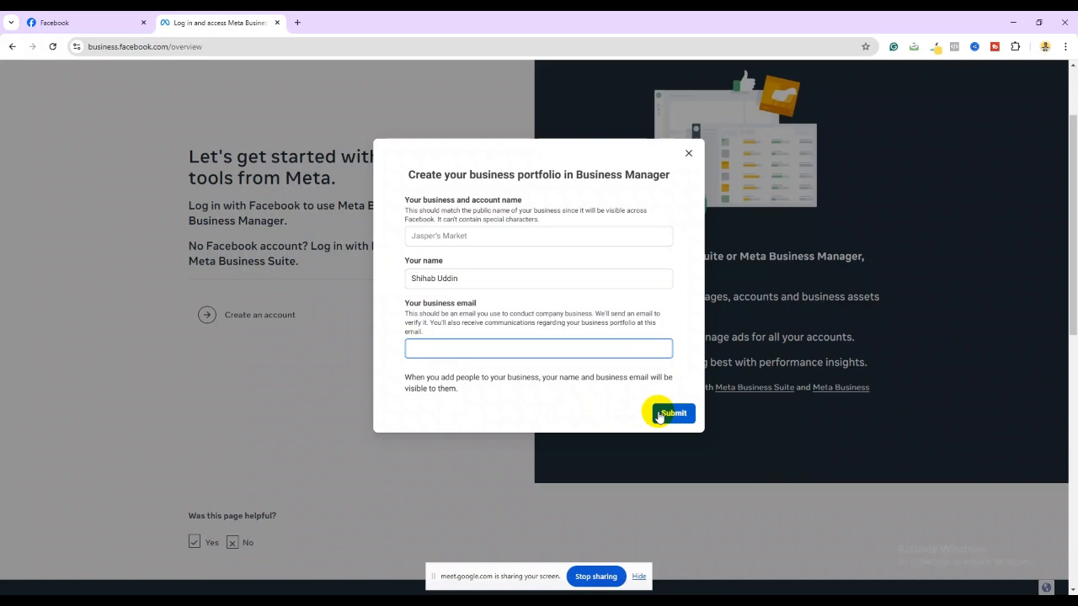
{"action": "left_click", "coordinate": [688, 155]}
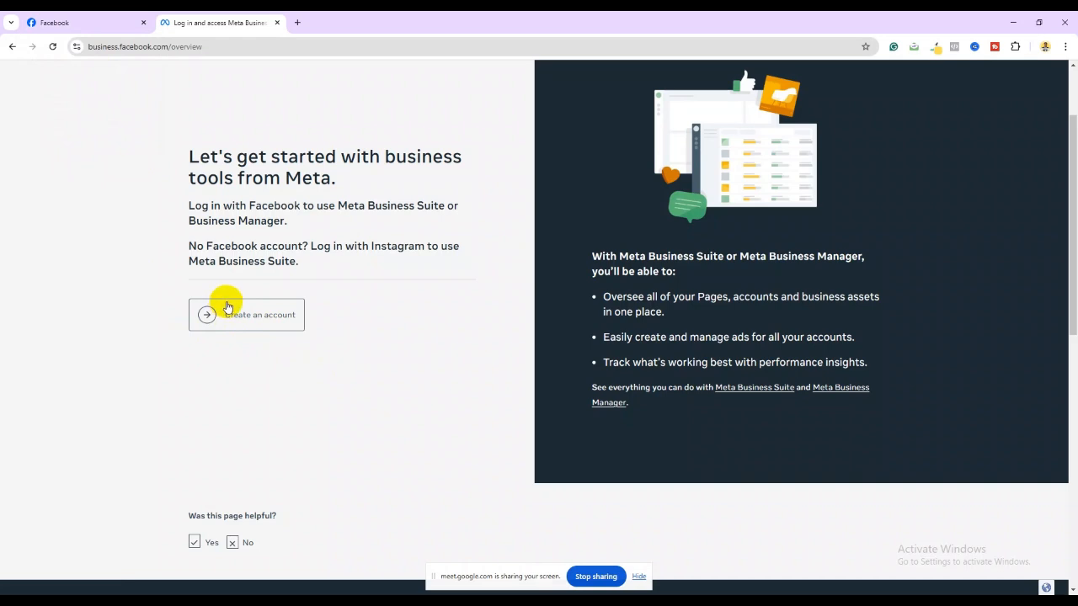
{"action": "left_click", "coordinate": [277, 24]}
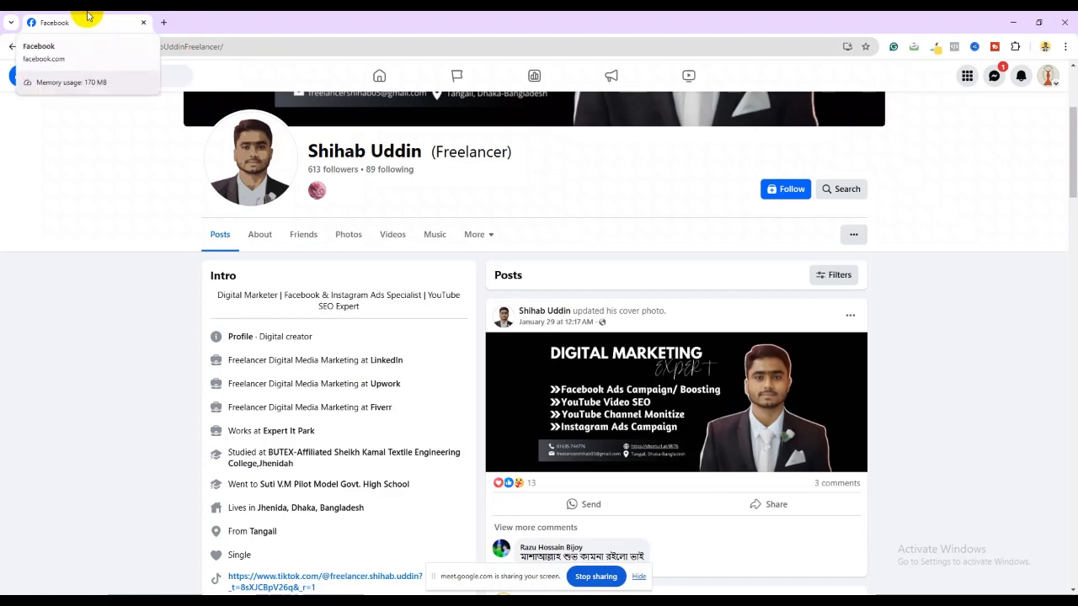
Go to the Facebook home page and open Ads Manager from the expanded shortcut list
{"action": "scroll", "coordinate": [329, 158], "scroll_direction": "up", "scroll_amount": 1}
{"action": "scroll", "coordinate": [328, 157], "scroll_direction": "up", "scroll_amount": 2}
{"action": "left_click", "coordinate": [383, 75]}
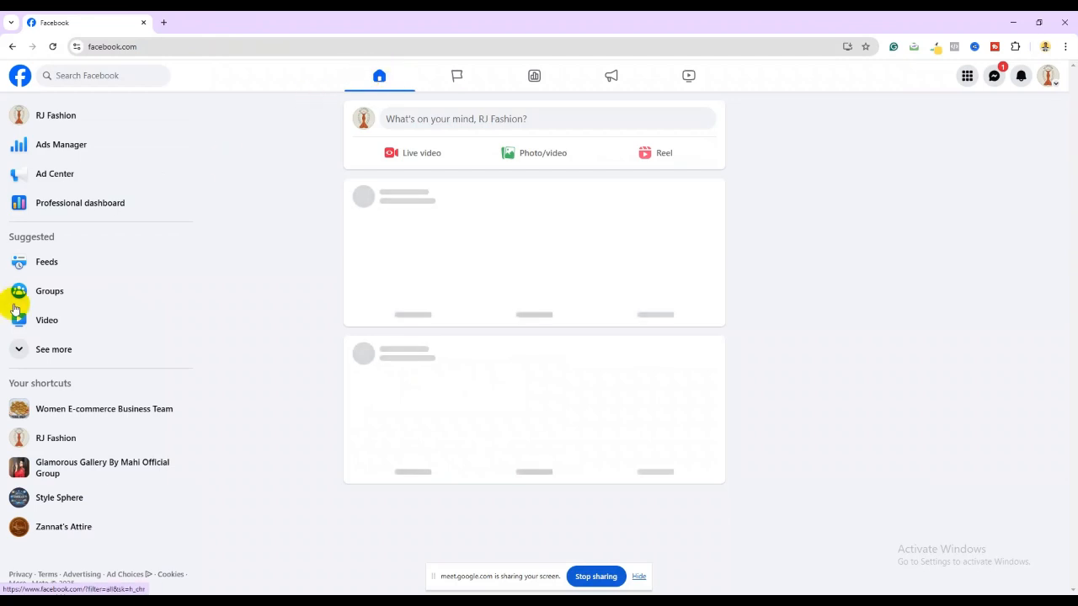
{"action": "left_click", "coordinate": [54, 350]}
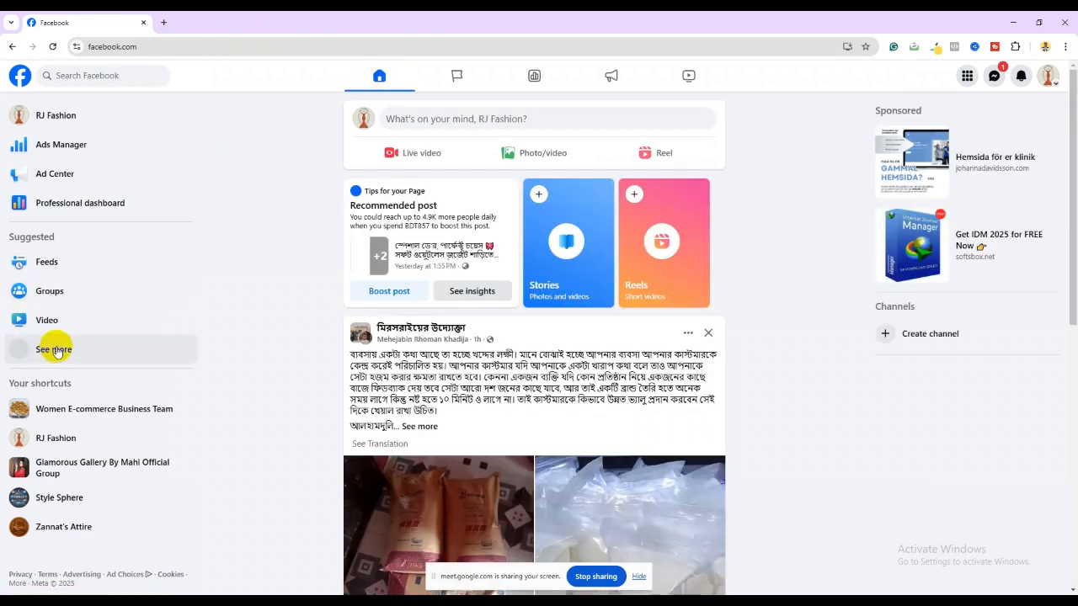
{"action": "scroll", "coordinate": [84, 402], "scroll_direction": "down", "scroll_amount": 2}
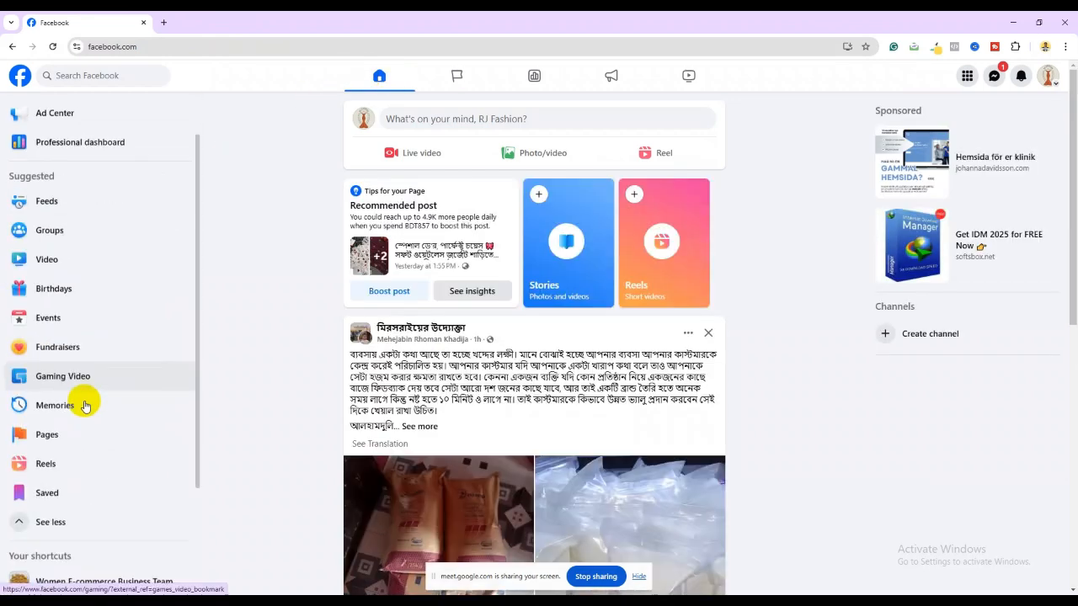
{"action": "scroll", "coordinate": [84, 396], "scroll_direction": "up", "scroll_amount": 1}
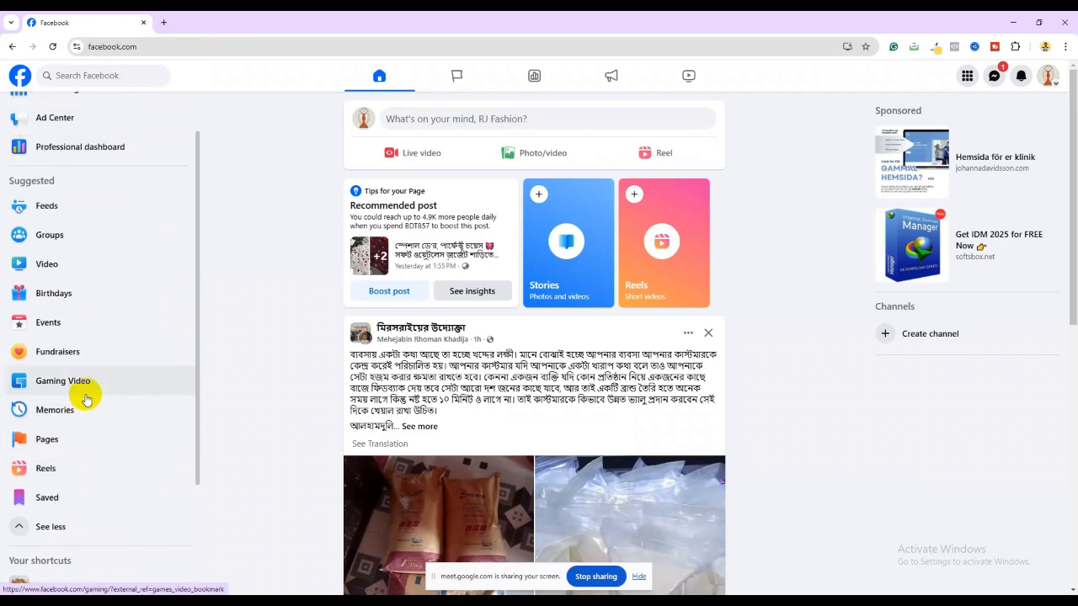
{"action": "scroll", "coordinate": [85, 400], "scroll_direction": "up", "scroll_amount": 1}
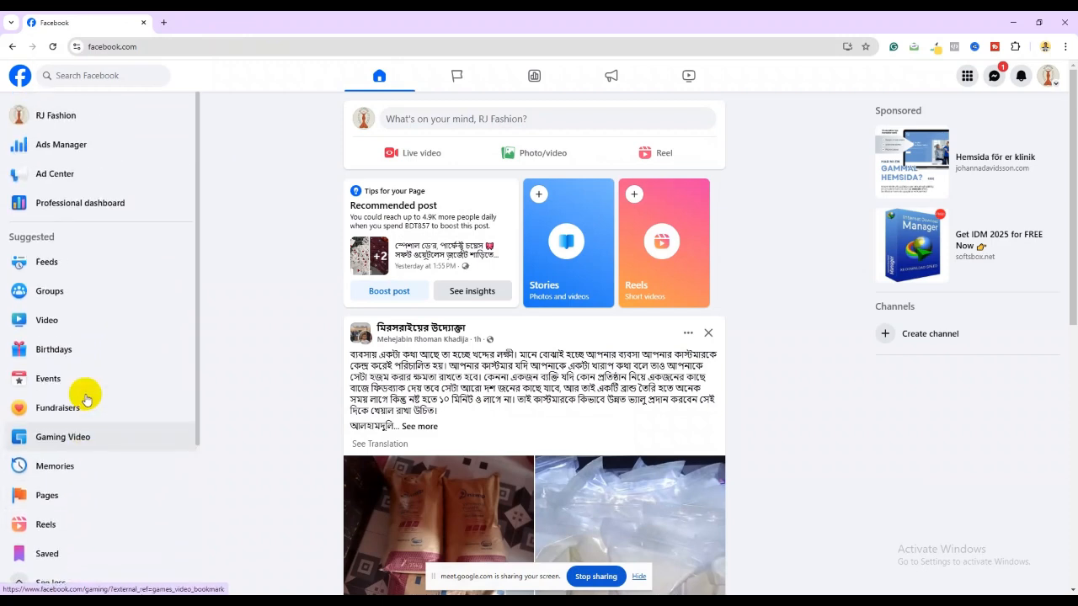
{"action": "left_click", "coordinate": [51, 143]}
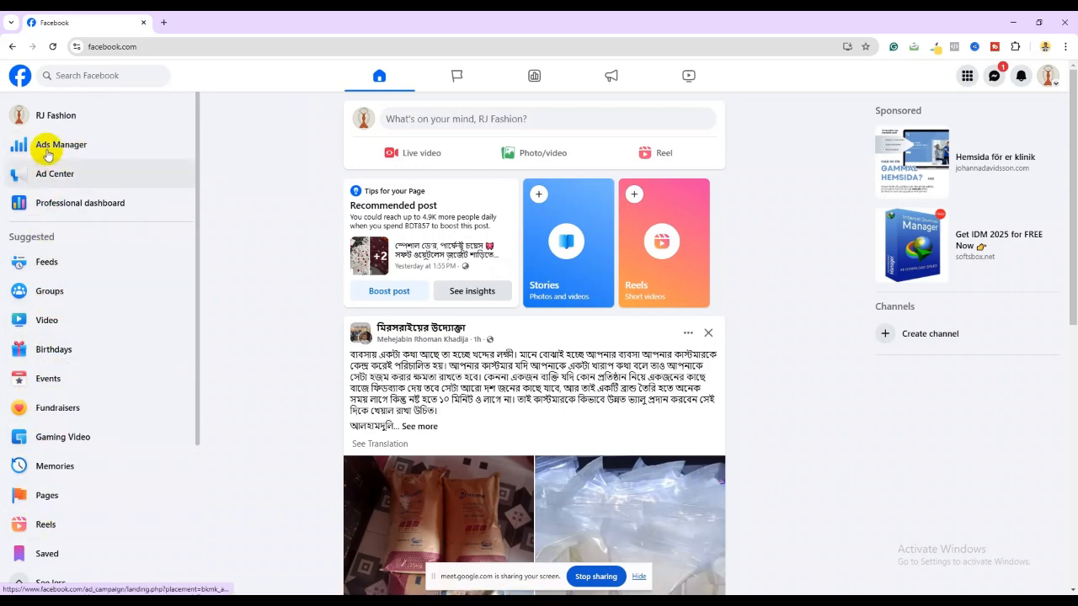
{"action": "left_click", "coordinate": [51, 152]}
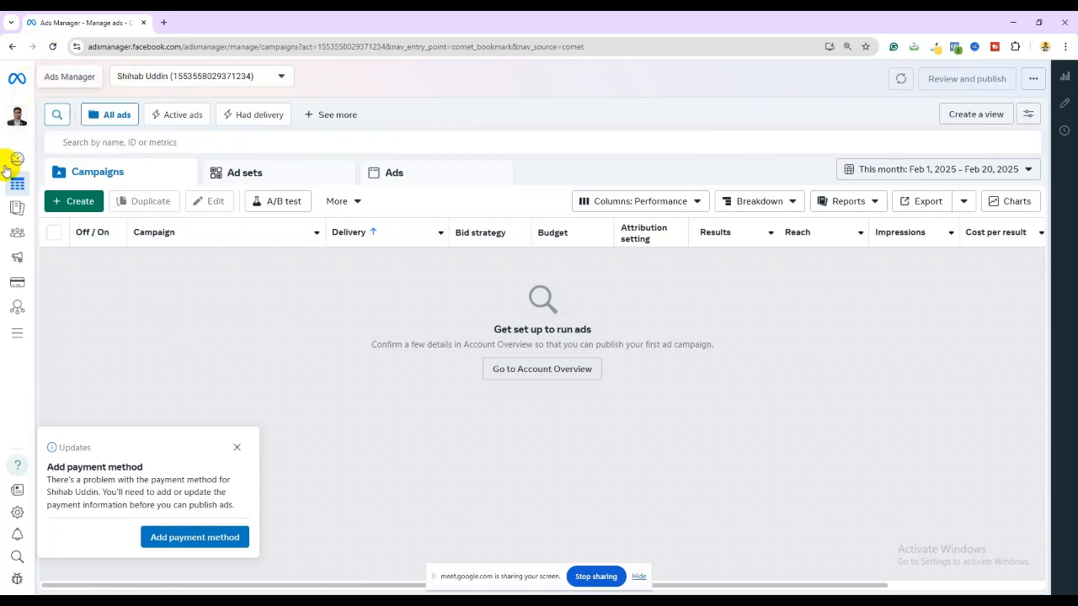
Dismiss the payment method notice in Ads Manager and open the business portfolio's People settings in Meta Business Suite
{"action": "mouse_move", "coordinate": [5, 187]}
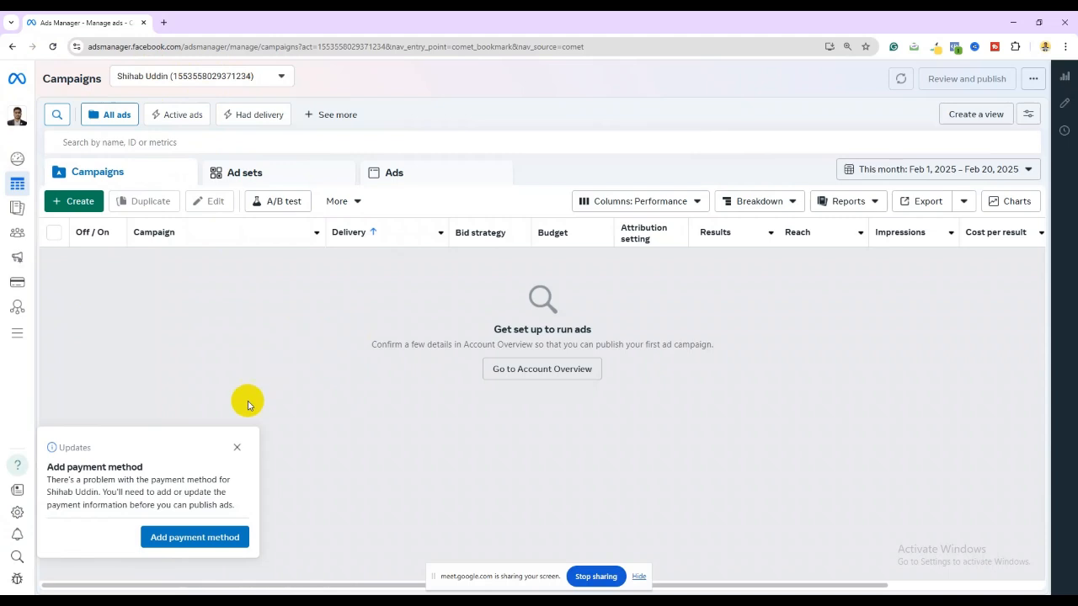
{"action": "left_click", "coordinate": [239, 445]}
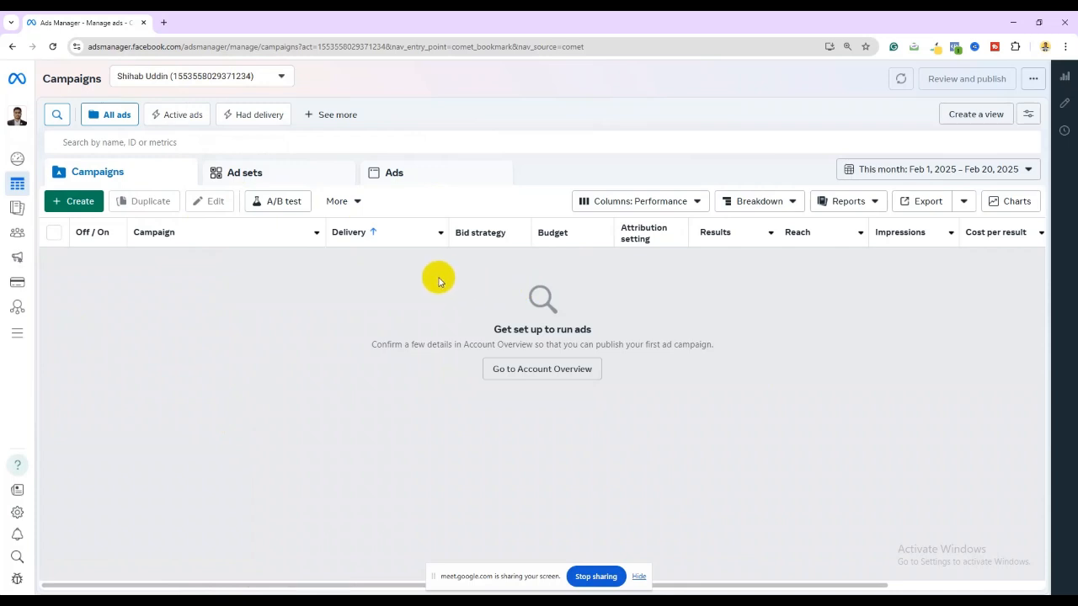
{"action": "left_click", "coordinate": [17, 337]}
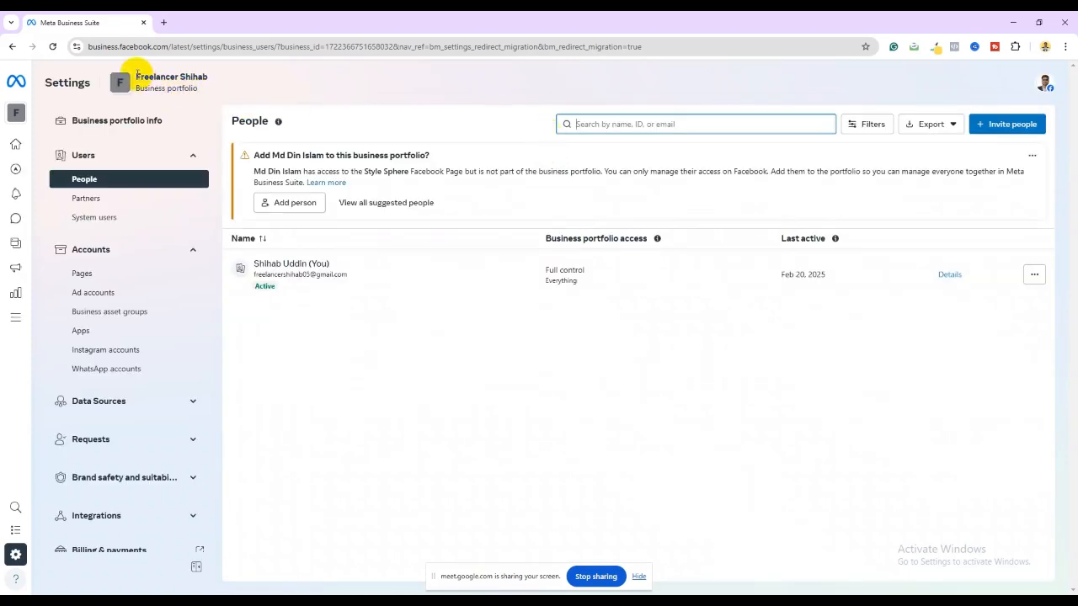
Examine the business portfolio's name in the settings header and the available settings sections
{"action": "left_click_drag", "start_coordinate": [136, 76], "coordinate": [212, 77]}
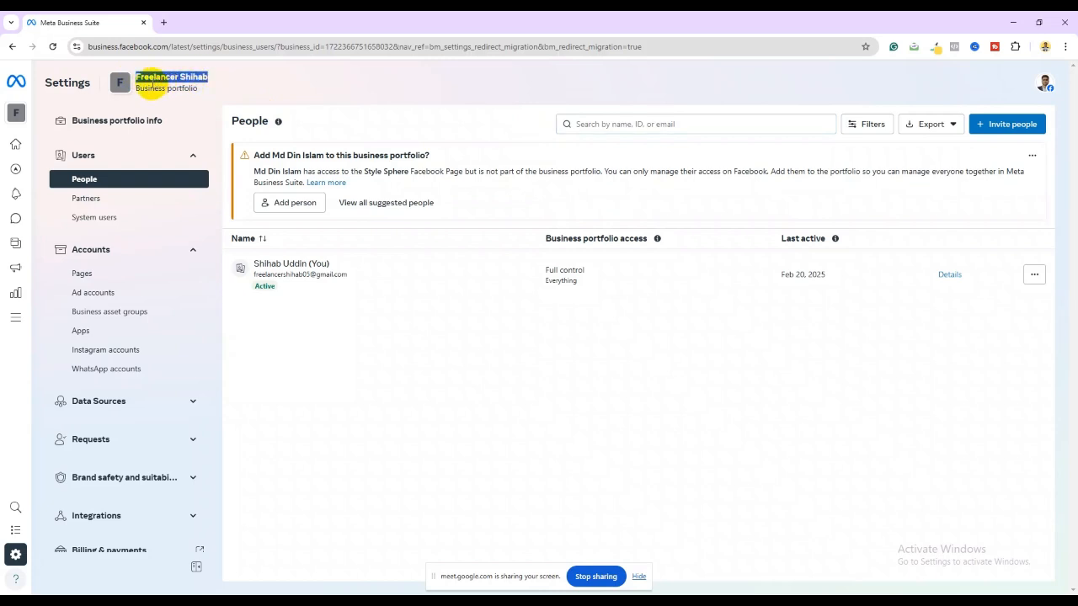
{"action": "left_click", "coordinate": [147, 80]}
{"action": "left_click_drag", "start_coordinate": [138, 77], "coordinate": [202, 89]}
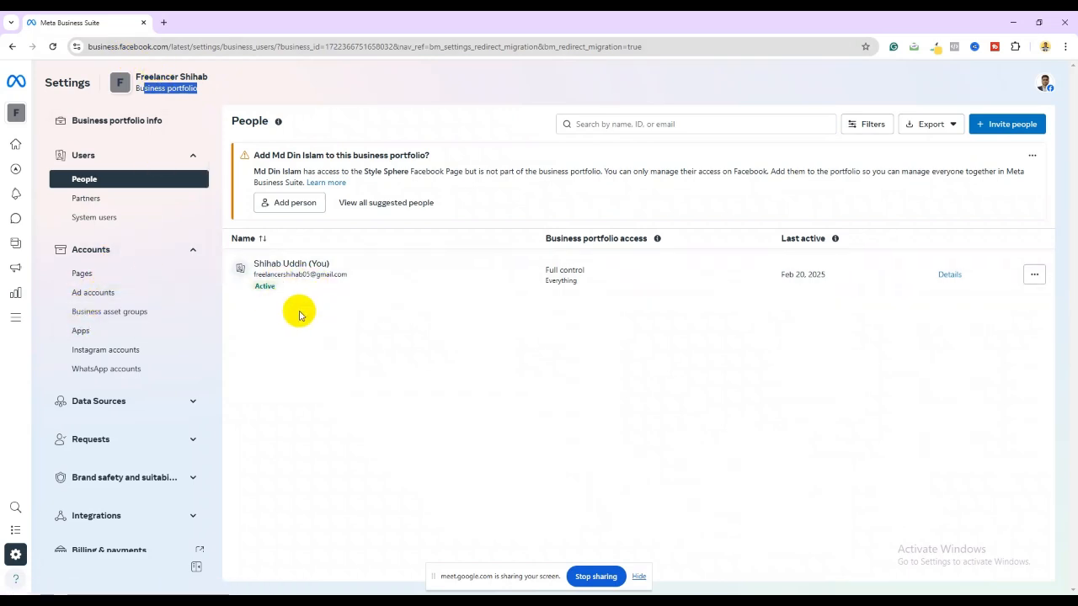
{"action": "scroll", "coordinate": [143, 307], "scroll_direction": "down", "scroll_amount": 1}
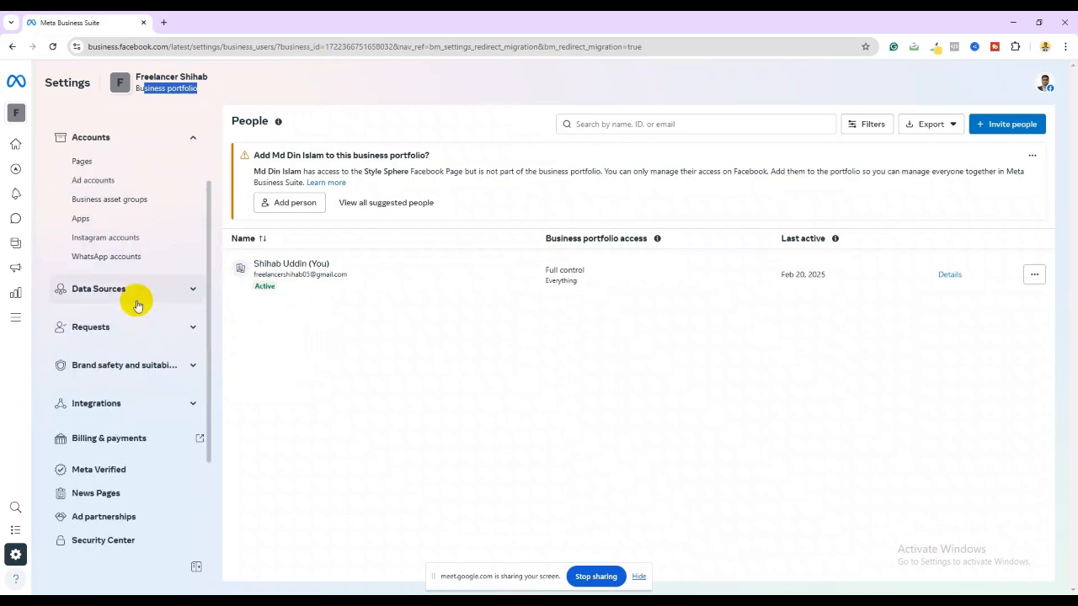
{"action": "scroll", "coordinate": [134, 303], "scroll_direction": "up", "scroll_amount": 1}
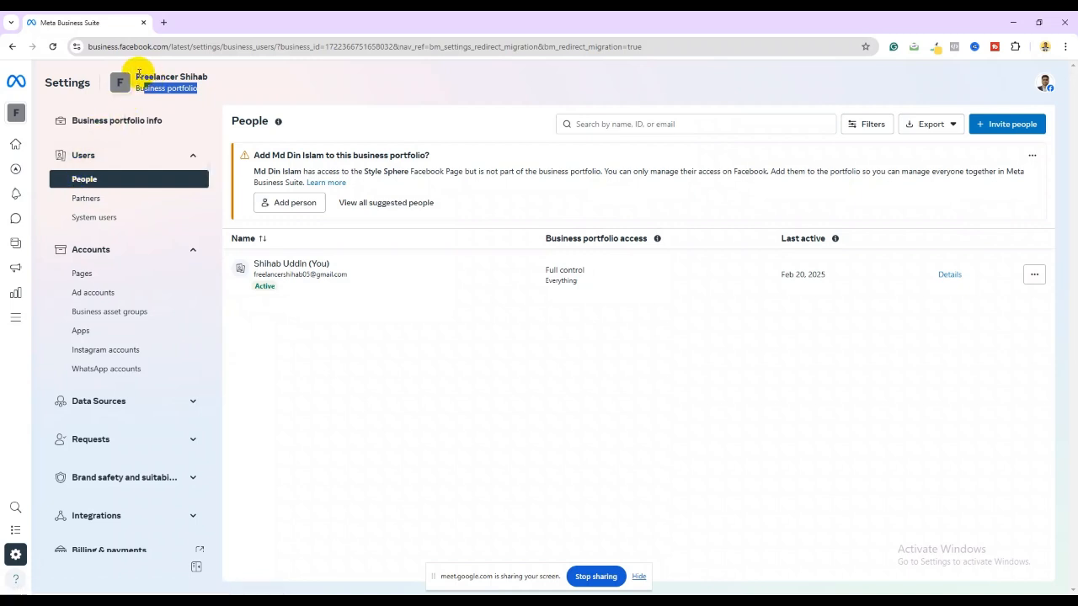
{"action": "left_click_drag", "start_coordinate": [135, 77], "coordinate": [209, 86]}
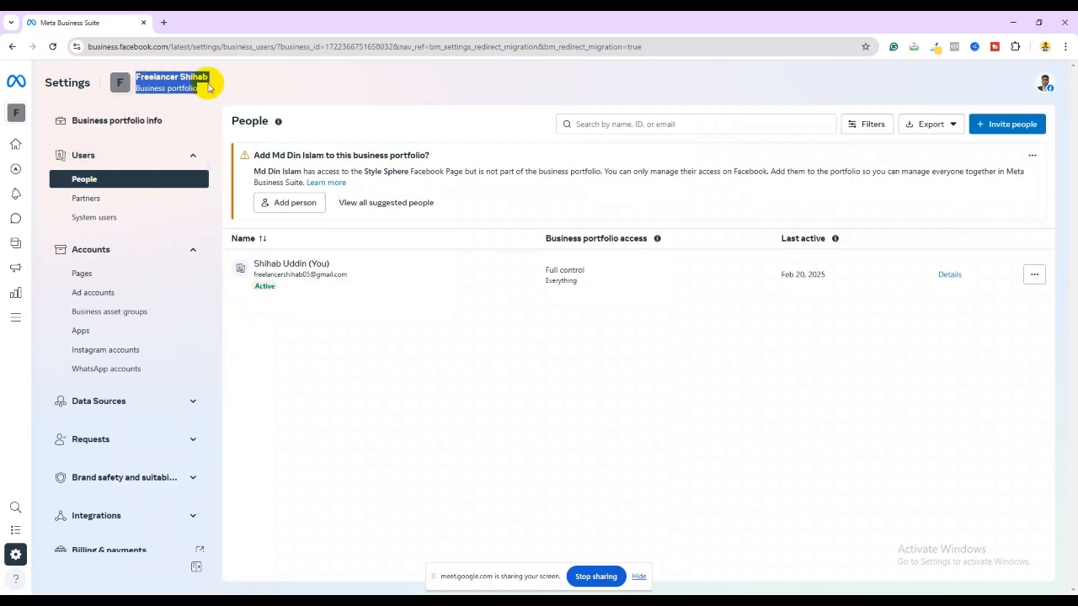
{"action": "left_click", "coordinate": [207, 87]}
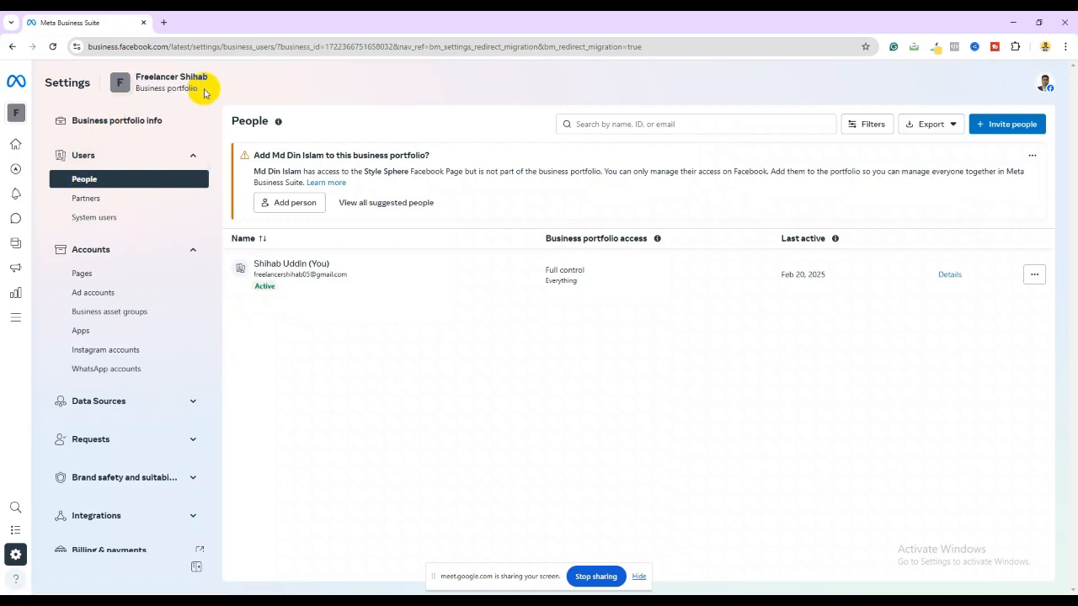
Open the form for inviting people to the business portfolio, review its email address field, and close it without inviting anyone
{"action": "left_click", "coordinate": [1001, 126]}
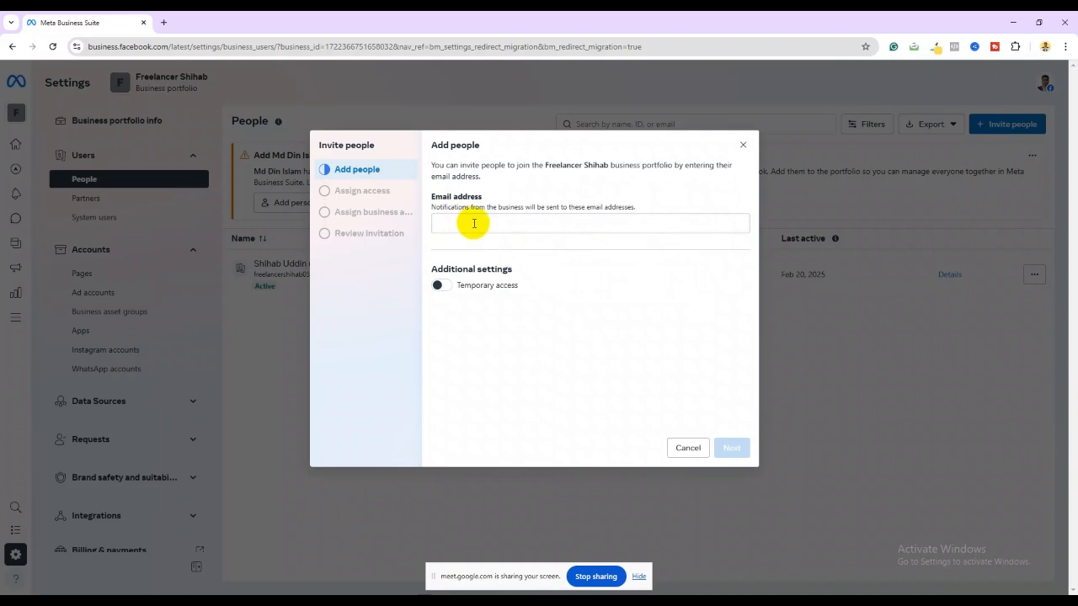
{"action": "left_click", "coordinate": [445, 225]}
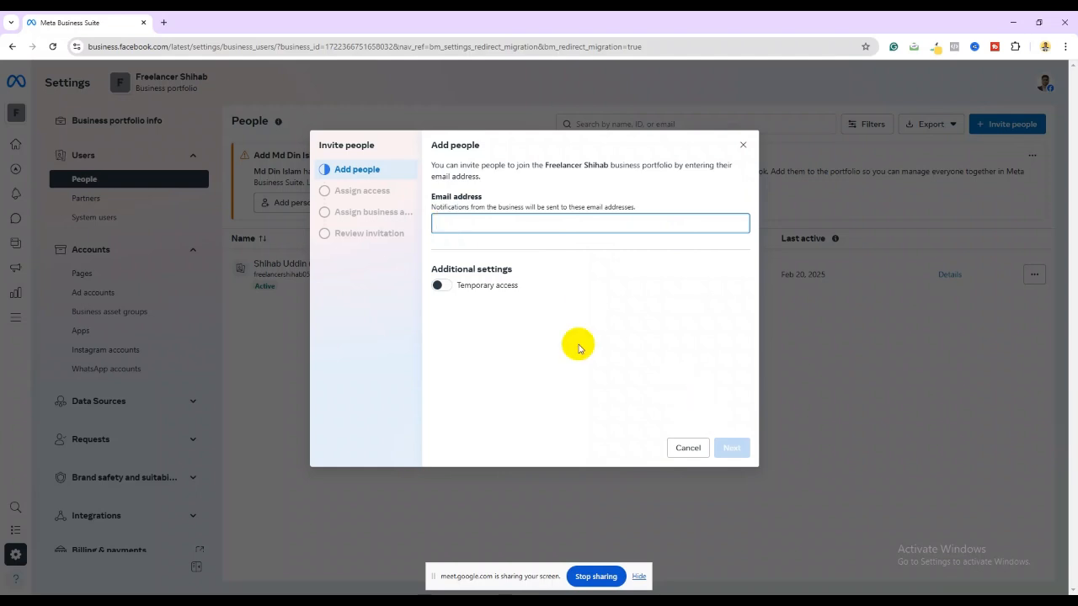
{"action": "left_click", "coordinate": [745, 144]}
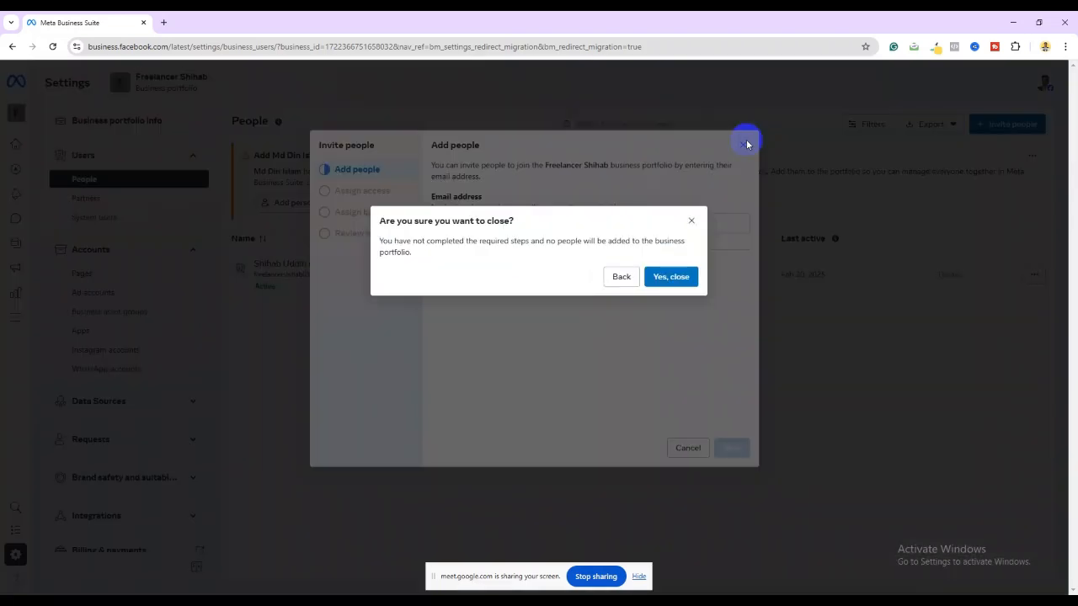
{"action": "left_click", "coordinate": [623, 280]}
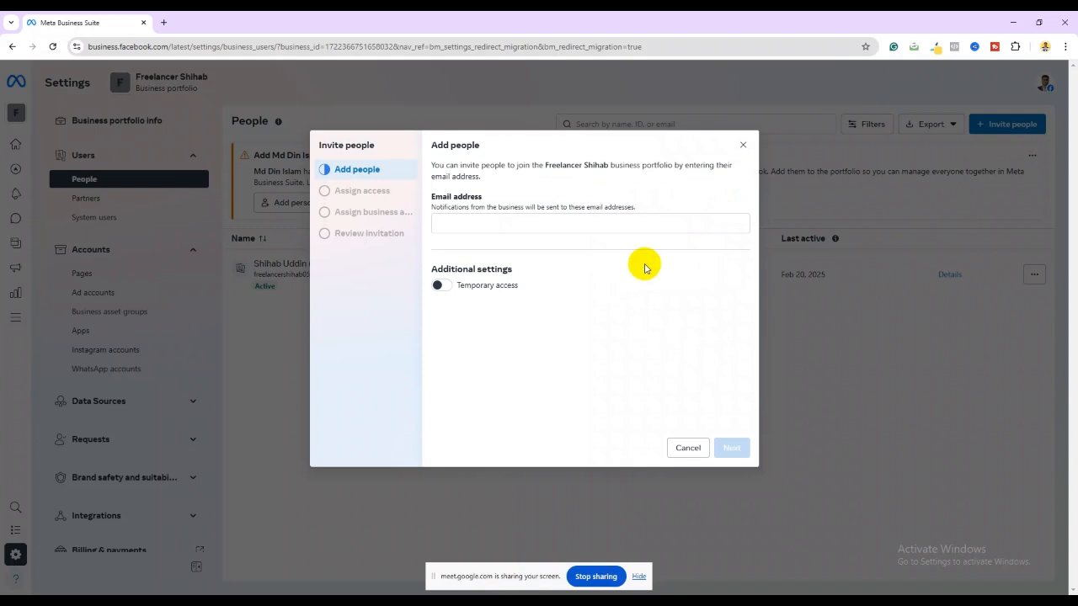
{"action": "left_click", "coordinate": [680, 447]}
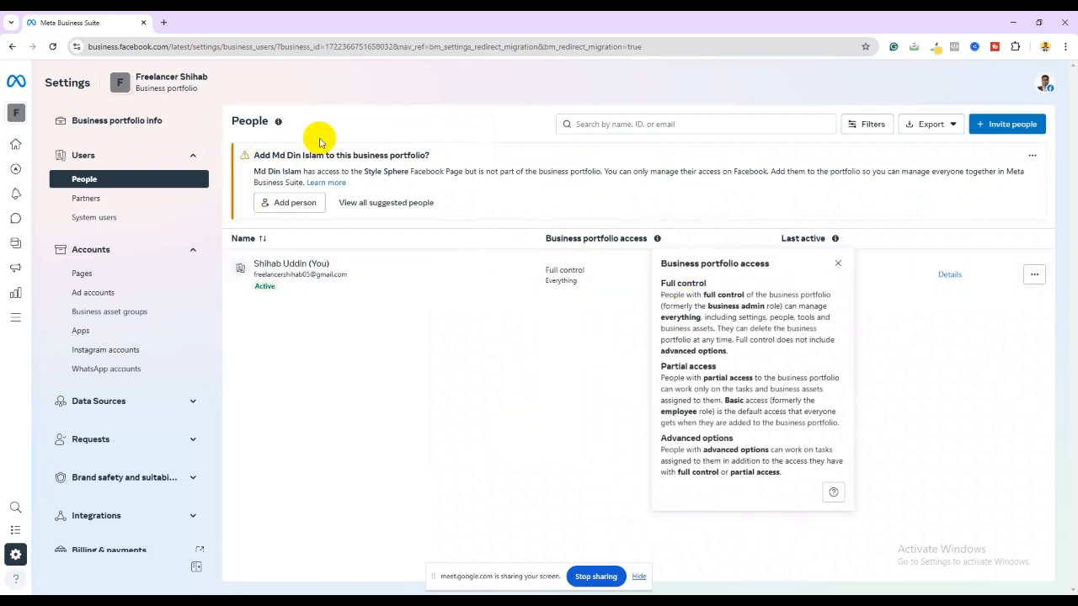
{"action": "left_click", "coordinate": [402, 420]}
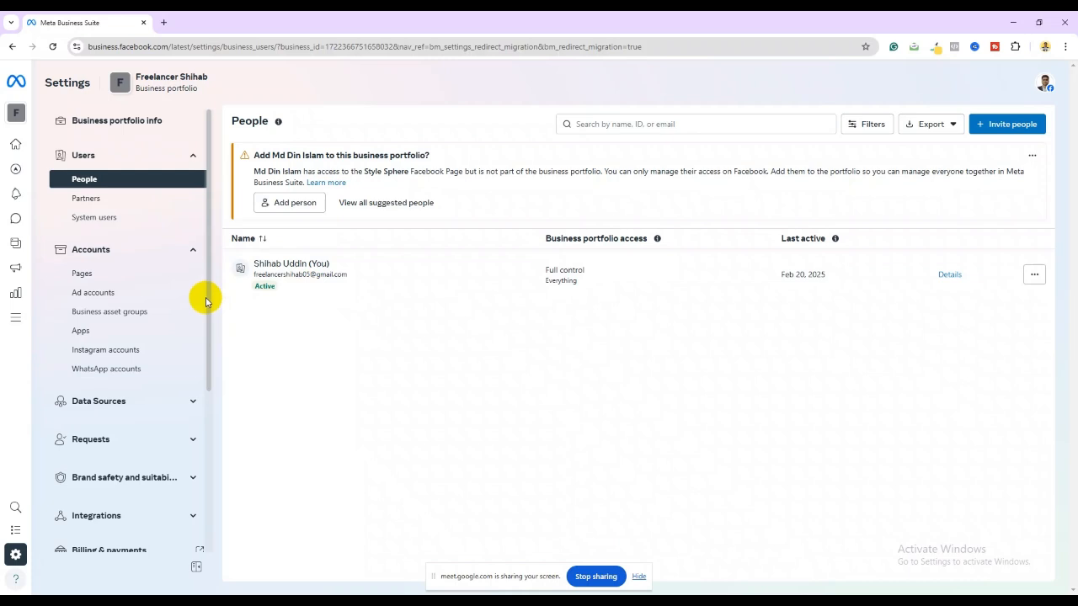
Look through the available settings sections and view the business portfolio's Partners and Pages settings
{"action": "scroll", "coordinate": [209, 293], "scroll_direction": "down", "scroll_amount": 1}
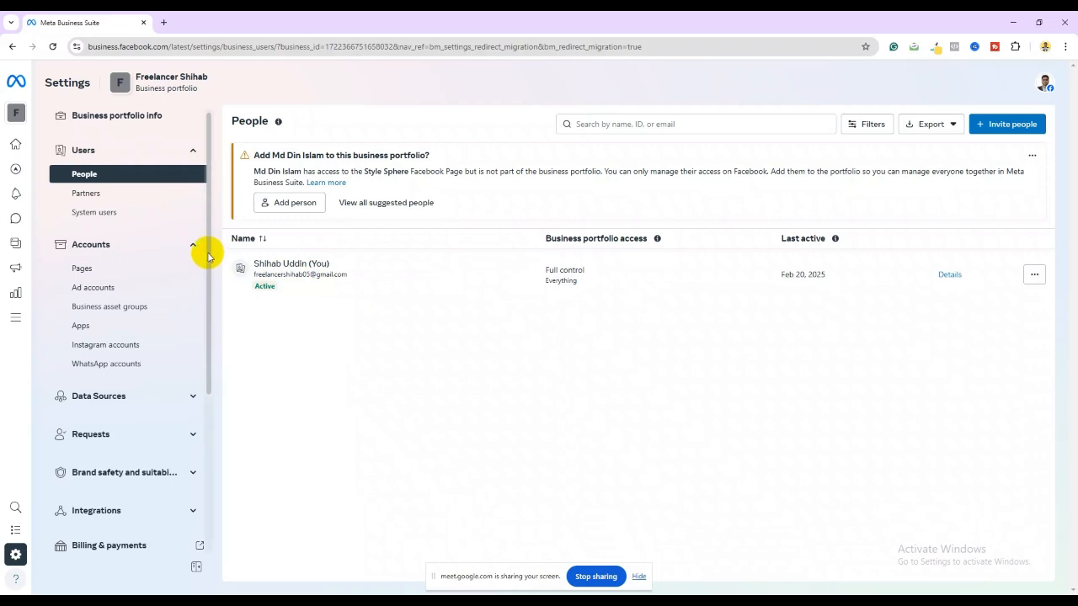
{"action": "left_click_drag", "start_coordinate": [209, 256], "coordinate": [205, 447]}
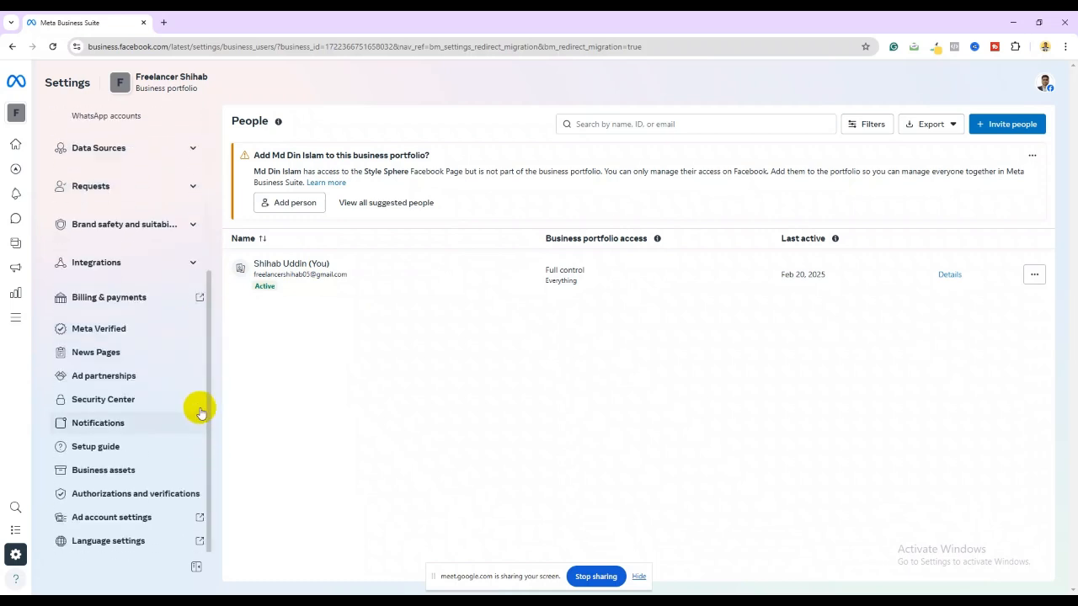
{"action": "scroll", "coordinate": [202, 410], "scroll_direction": "up", "scroll_amount": 3}
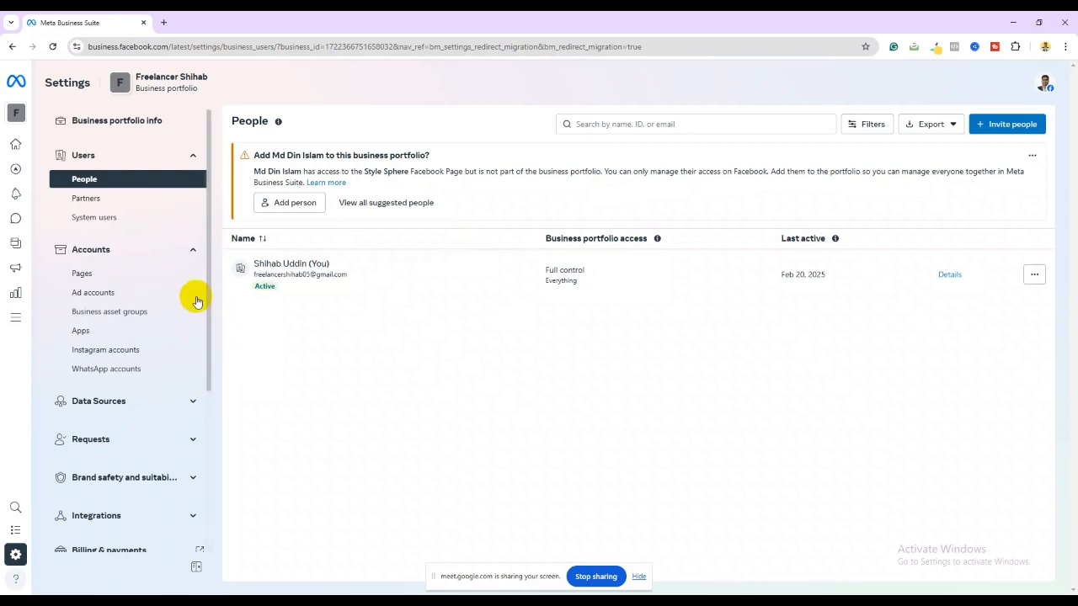
{"action": "left_click", "coordinate": [82, 200]}
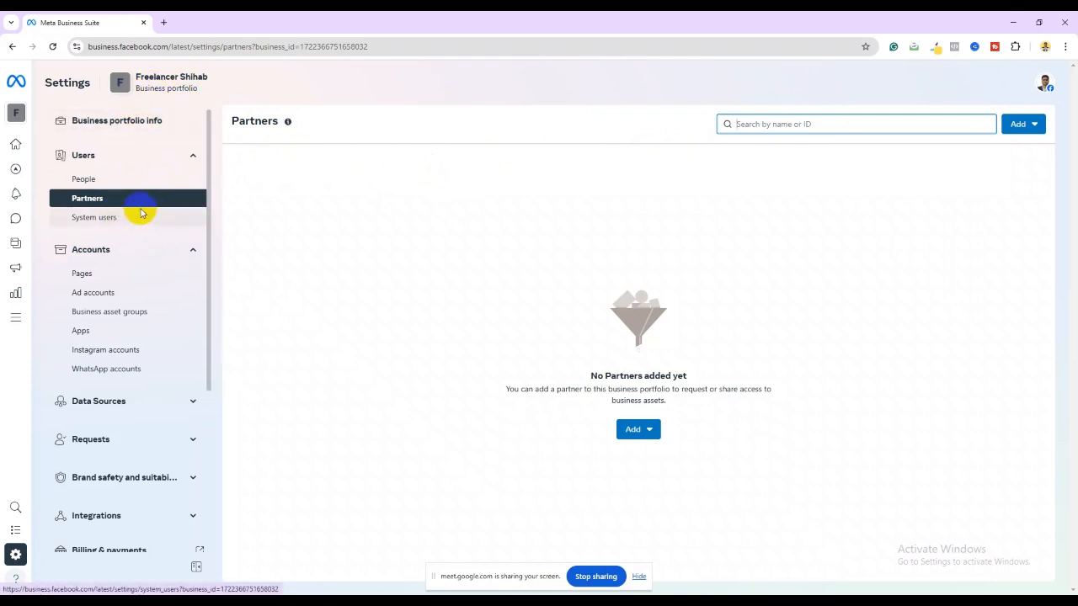
{"action": "scroll", "coordinate": [107, 229], "scroll_direction": "down", "scroll_amount": 1}
{"action": "left_click", "coordinate": [86, 218]}
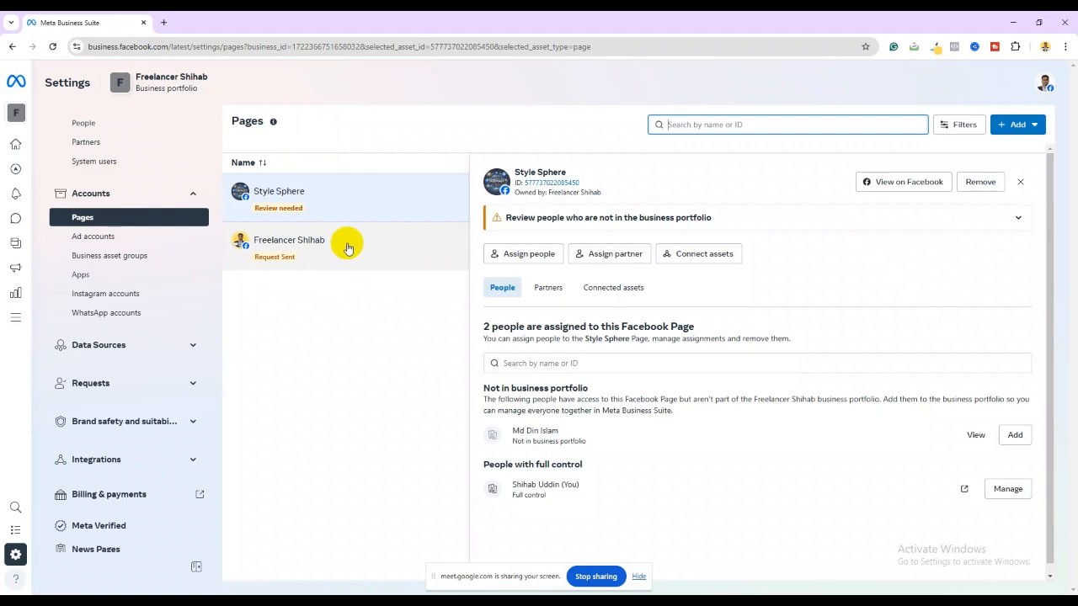
Open the Ad accounts settings and review the ad account's connect-assets and assign-people dialogs, closing both without changes
{"action": "left_click", "coordinate": [111, 239]}
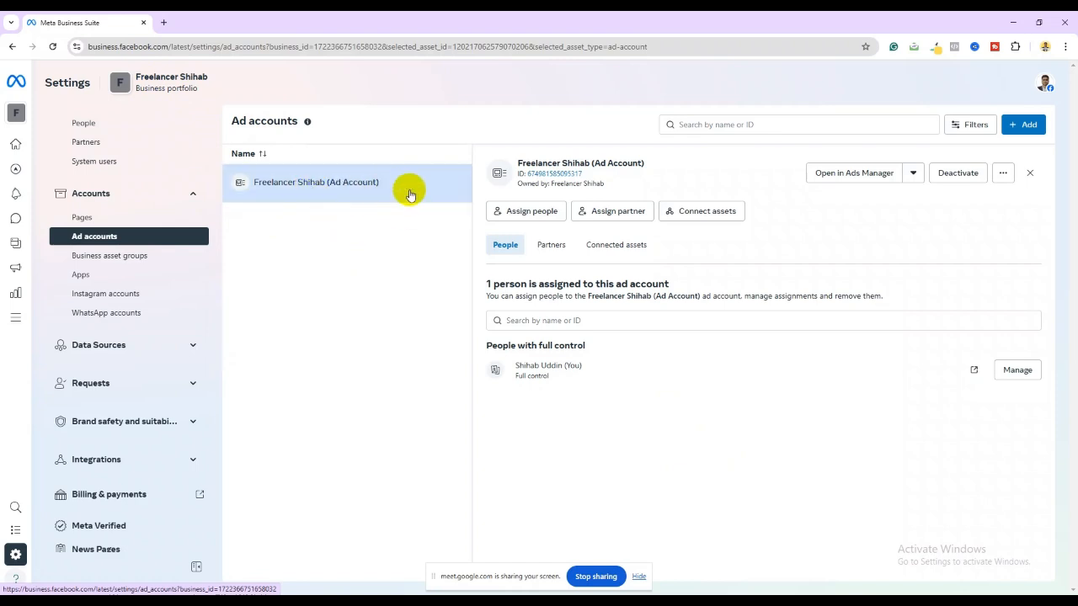
{"action": "left_click", "coordinate": [704, 217]}
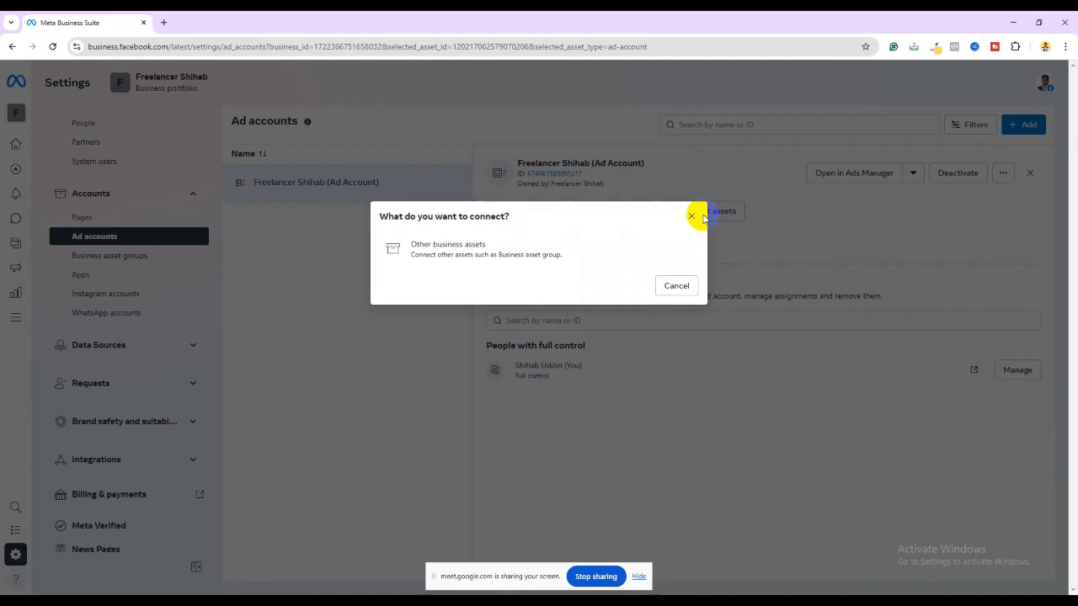
{"action": "left_click", "coordinate": [678, 287]}
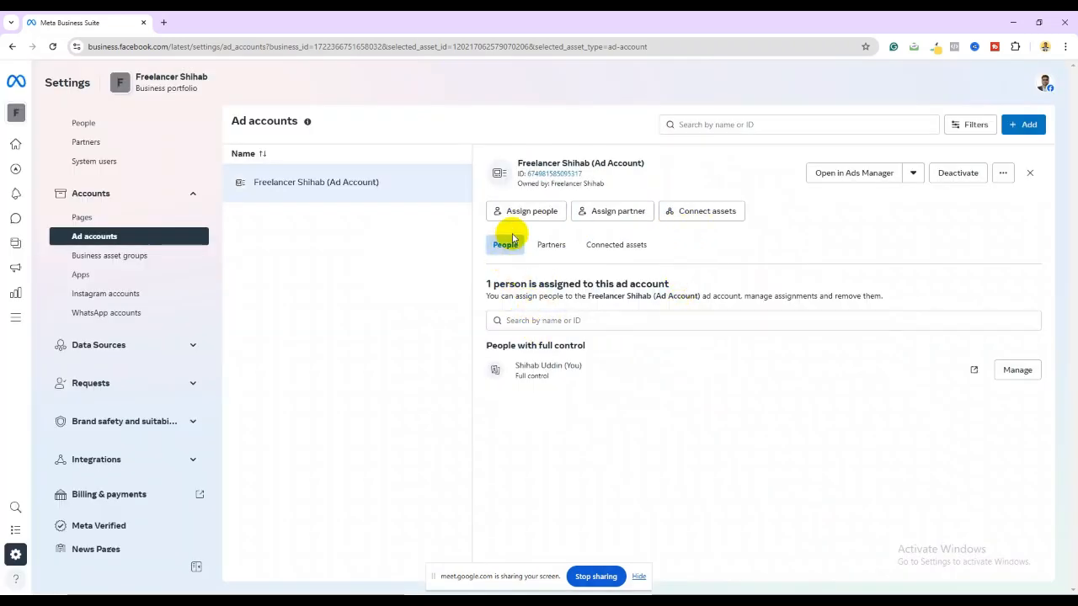
{"action": "left_click", "coordinate": [528, 211]}
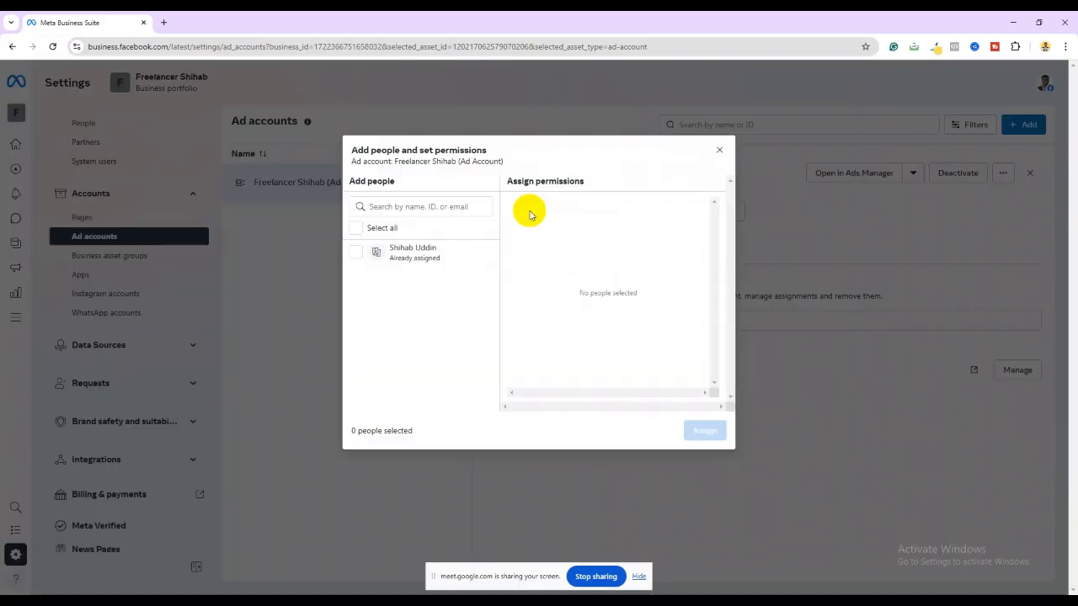
{"action": "mouse_move", "coordinate": [414, 255]}
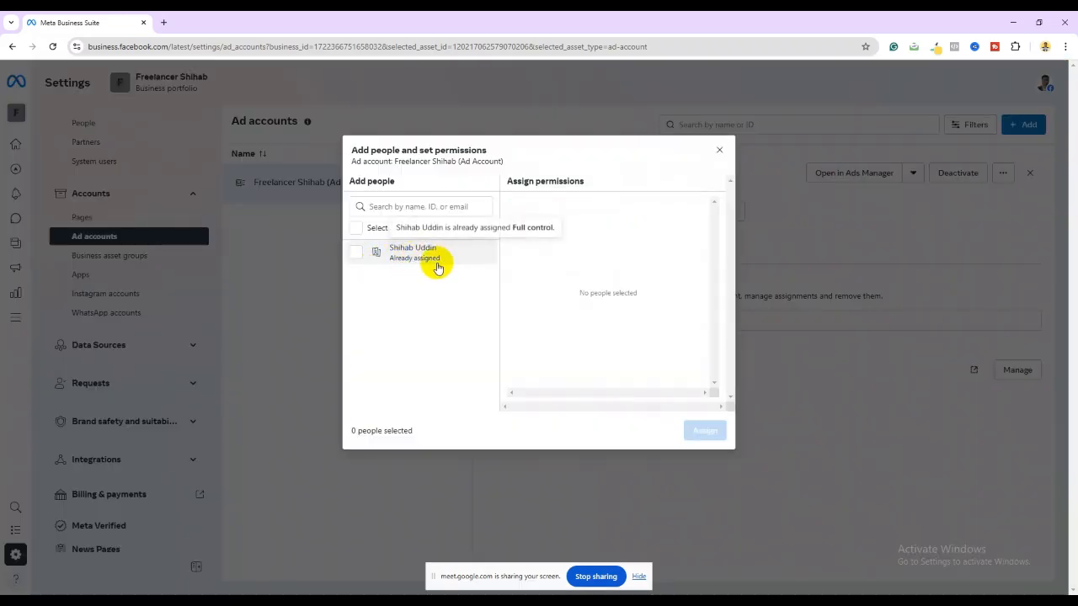
{"action": "left_click", "coordinate": [718, 151]}
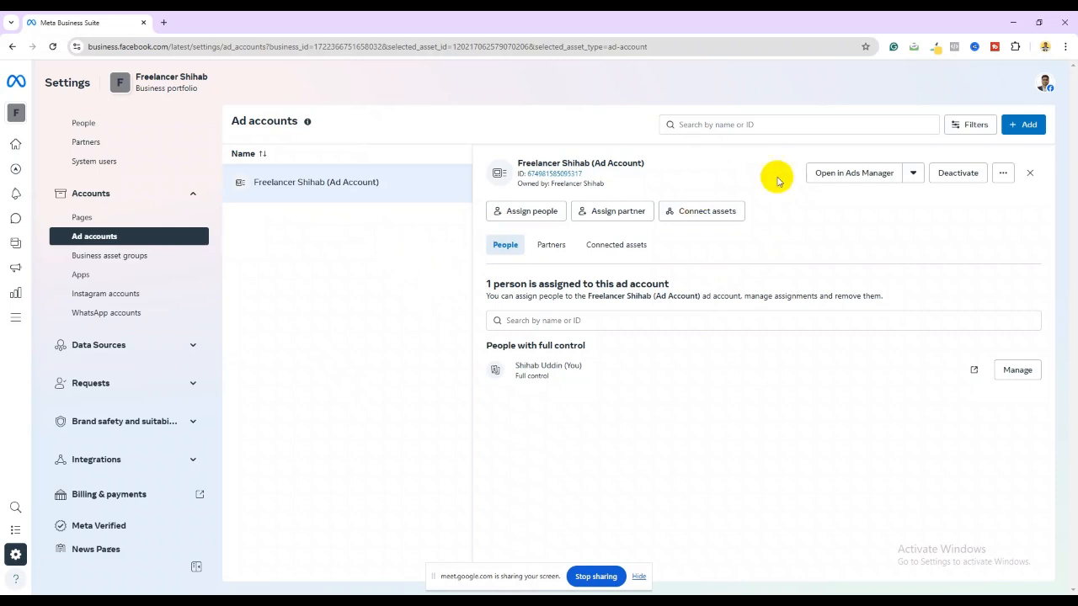
Open the portfolio's ad account in Ads Manager and switch to the personal ad account
{"action": "left_click", "coordinate": [865, 180]}
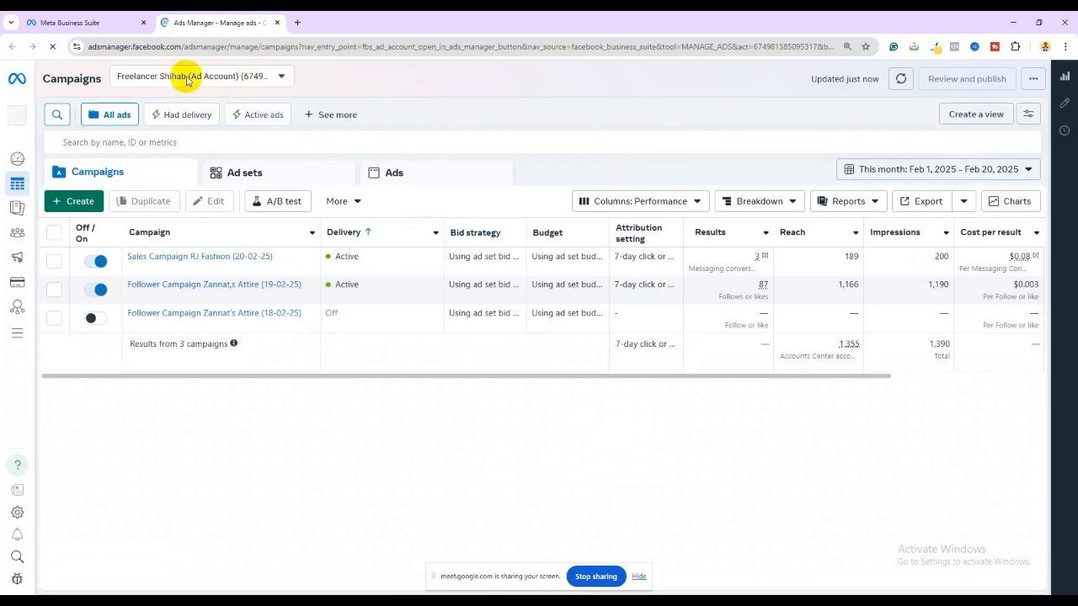
{"action": "left_click", "coordinate": [281, 77]}
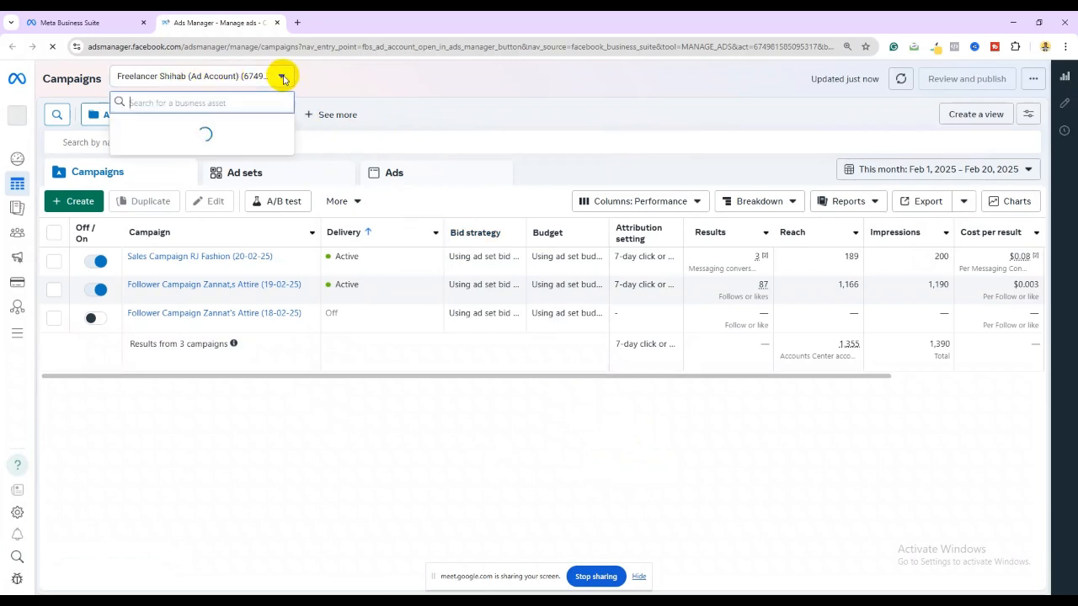
{"action": "left_click", "coordinate": [211, 167]}
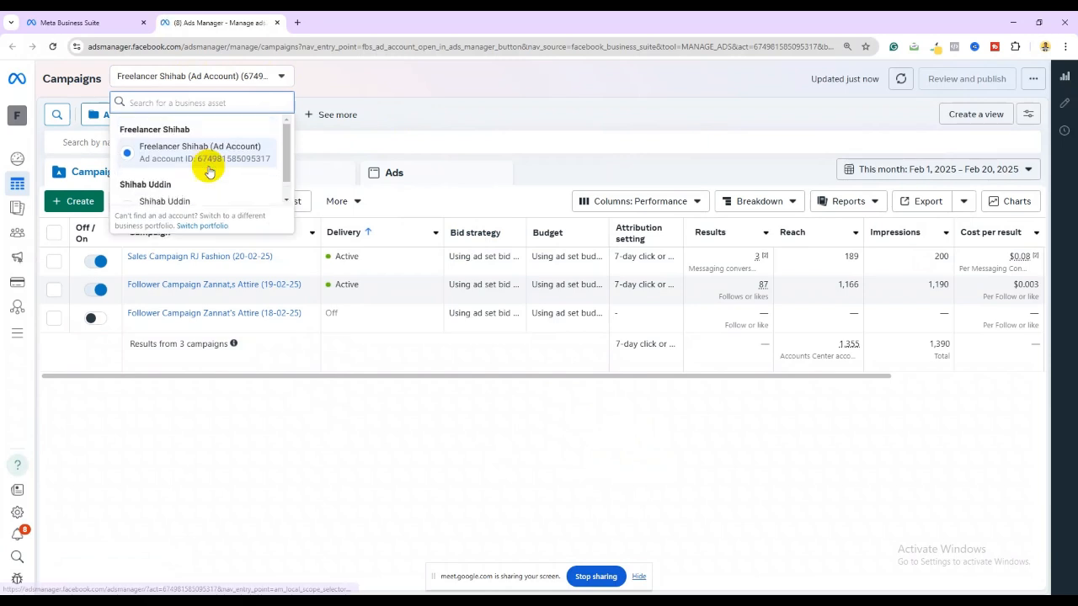
{"action": "scroll", "coordinate": [211, 169], "scroll_direction": "down", "scroll_amount": 1}
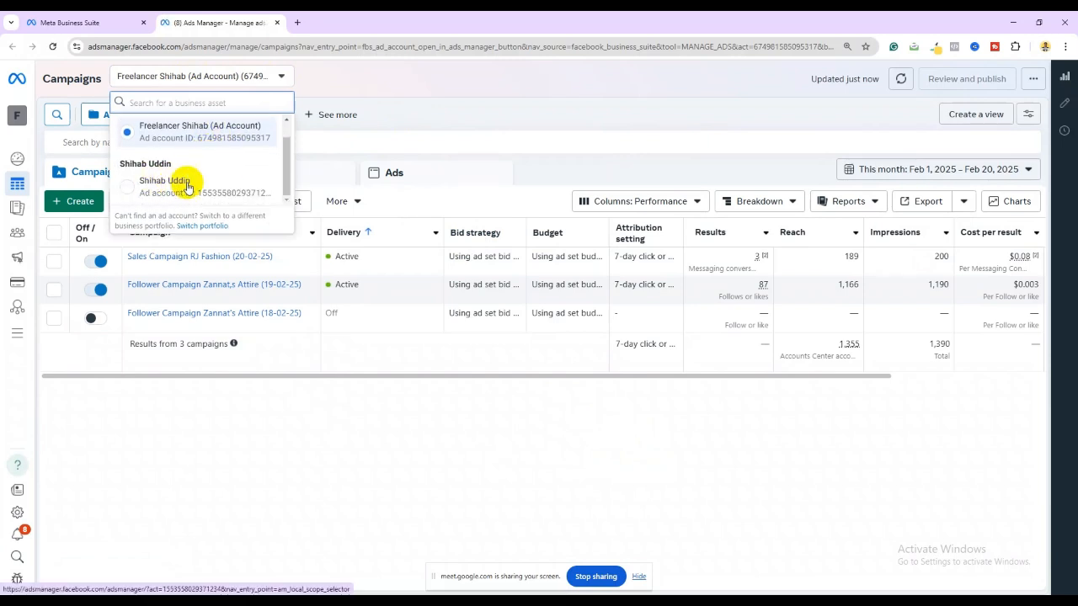
{"action": "left_click", "coordinate": [187, 187]}
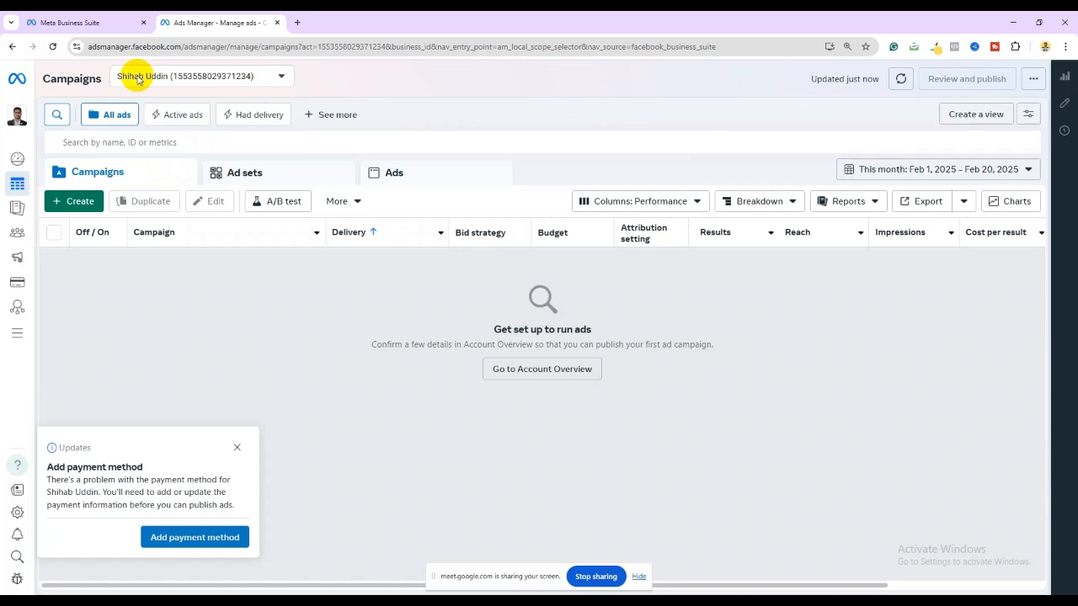
Switch Ads Manager back from the personal ad account to the business portfolio's ad account
{"action": "mouse_move", "coordinate": [11, 127]}
{"action": "left_click", "coordinate": [281, 75]}
{"action": "left_click", "coordinate": [182, 165]}
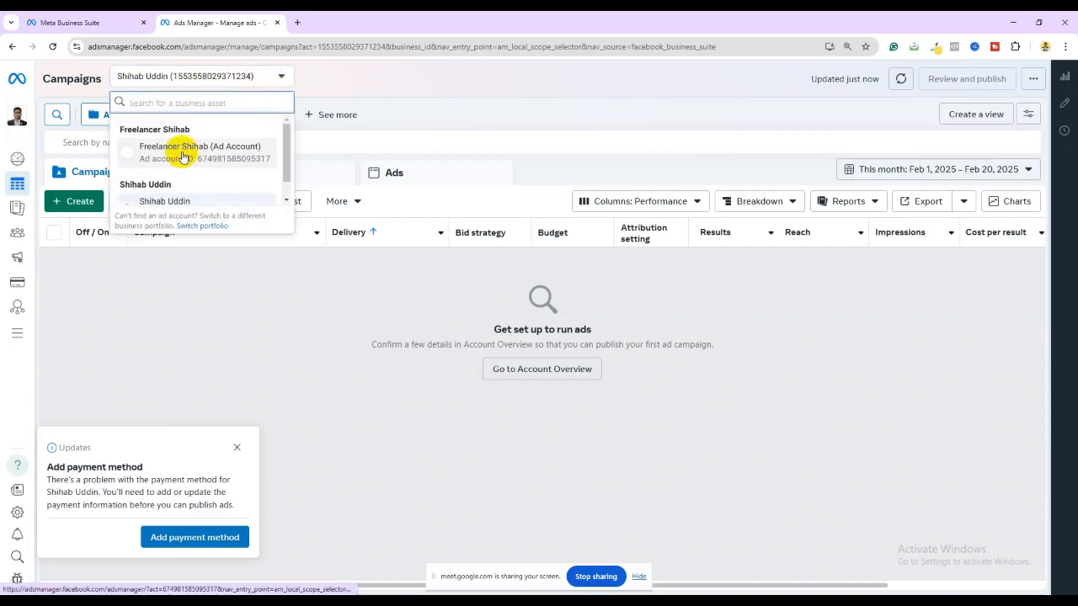
{"action": "left_click", "coordinate": [178, 156]}
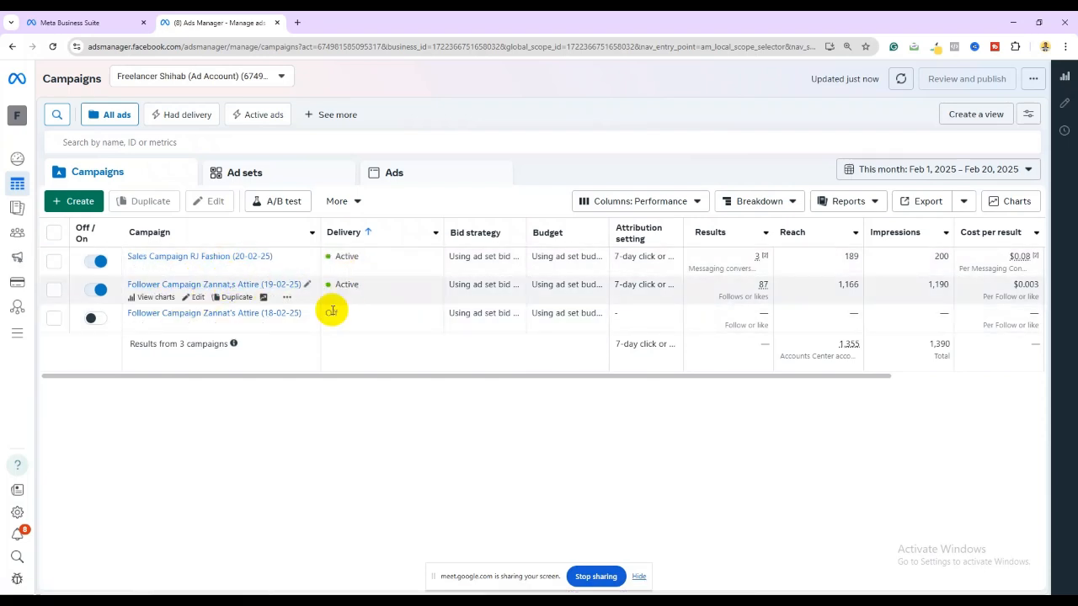
Examine the campaign table's columns through Ends, focusing on the results and reach of the Follower Campaign dated 19-02-25
{"action": "left_click_drag", "start_coordinate": [279, 377], "coordinate": [461, 398]}
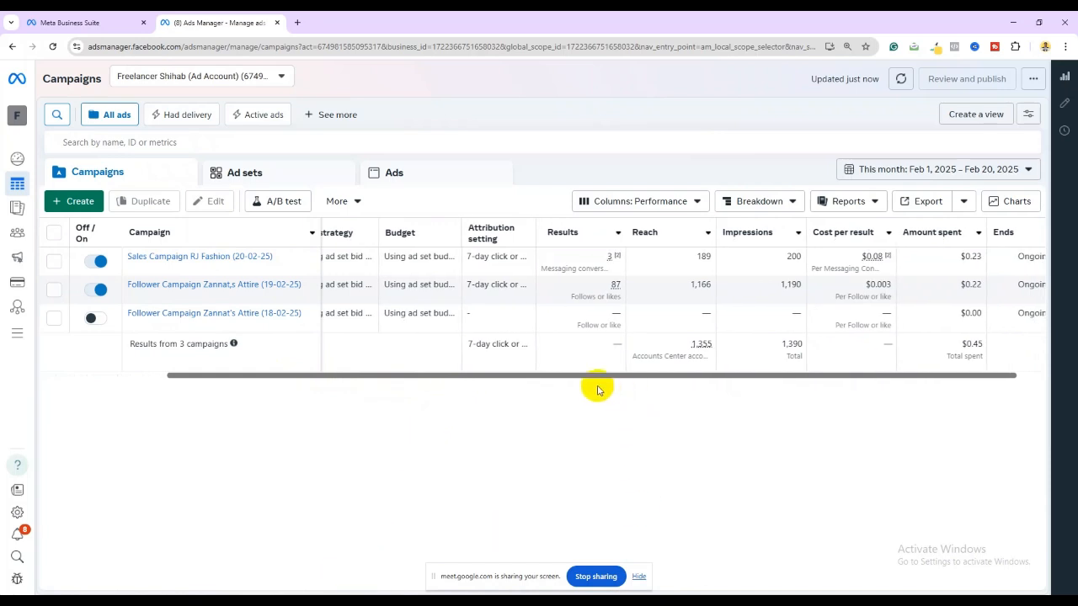
{"action": "mouse_move", "coordinate": [432, 234]}
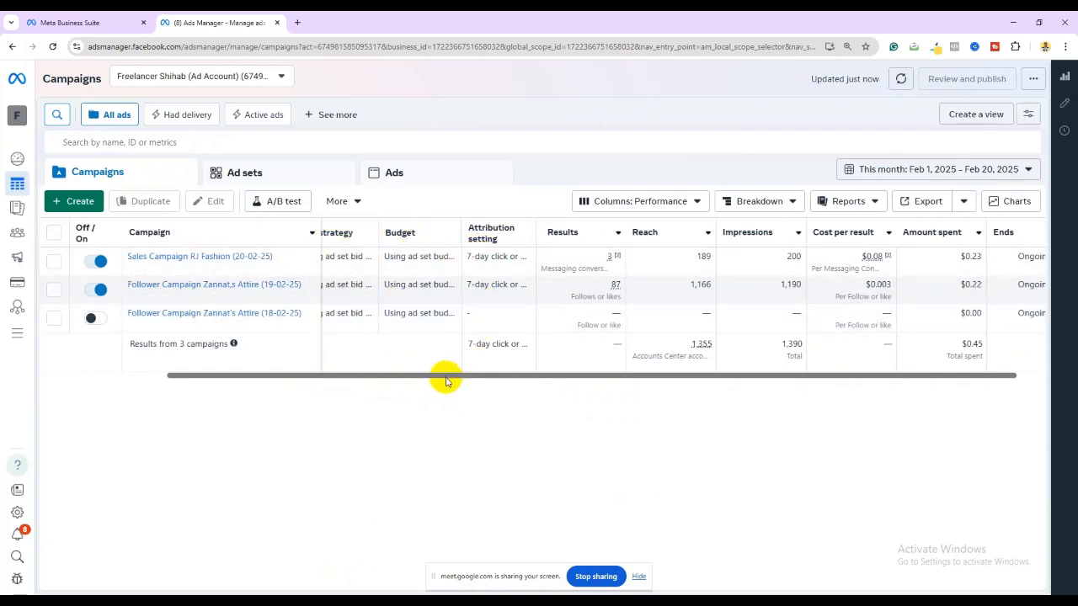
{"action": "left_click_drag", "start_coordinate": [442, 378], "coordinate": [487, 378]}
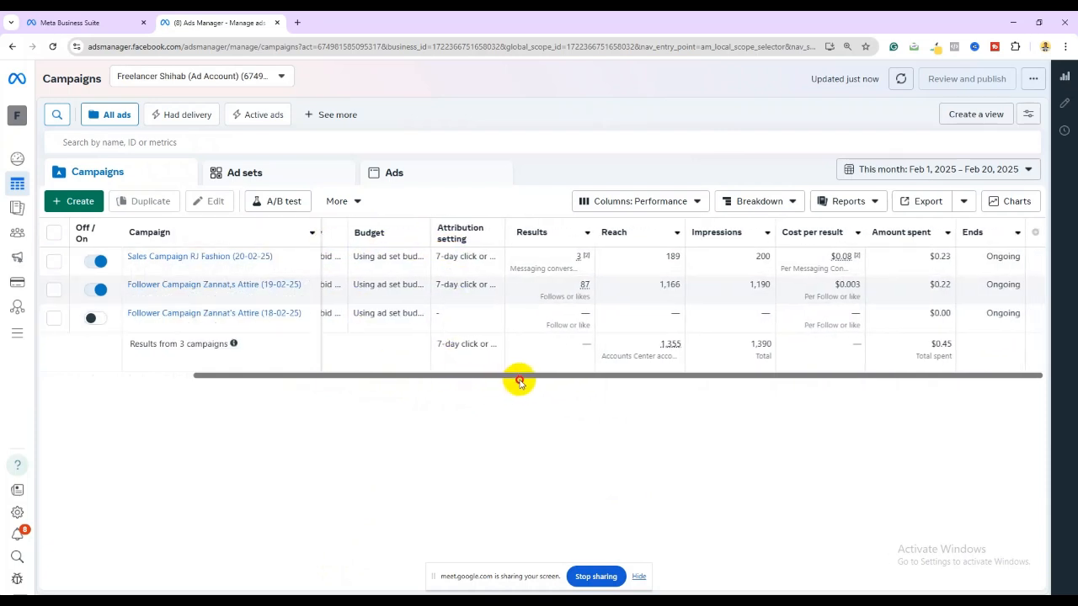
{"action": "mouse_move", "coordinate": [530, 234]}
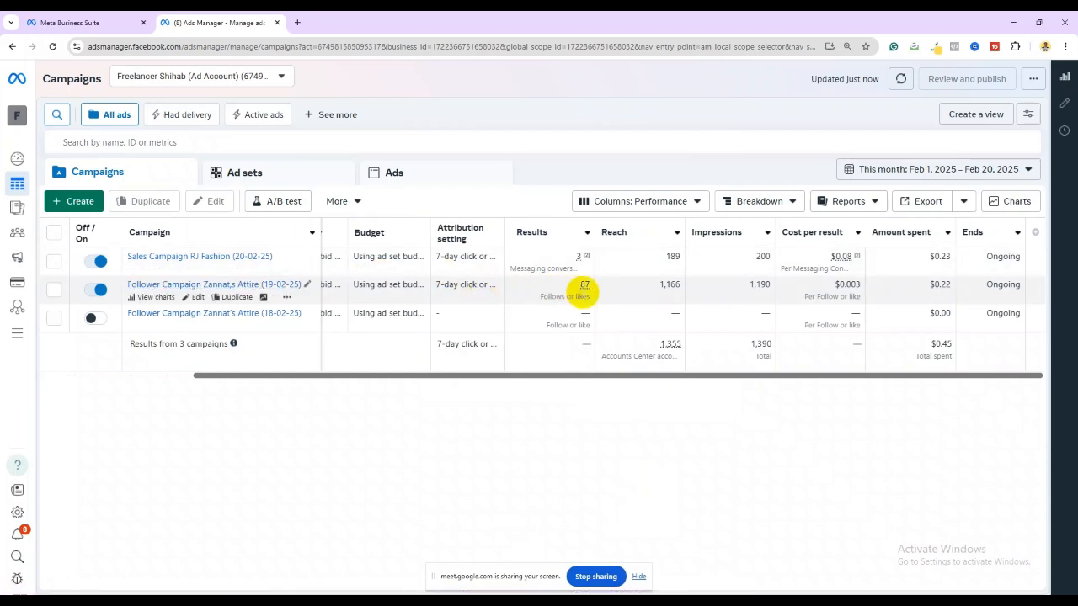
{"action": "mouse_move", "coordinate": [586, 293]}
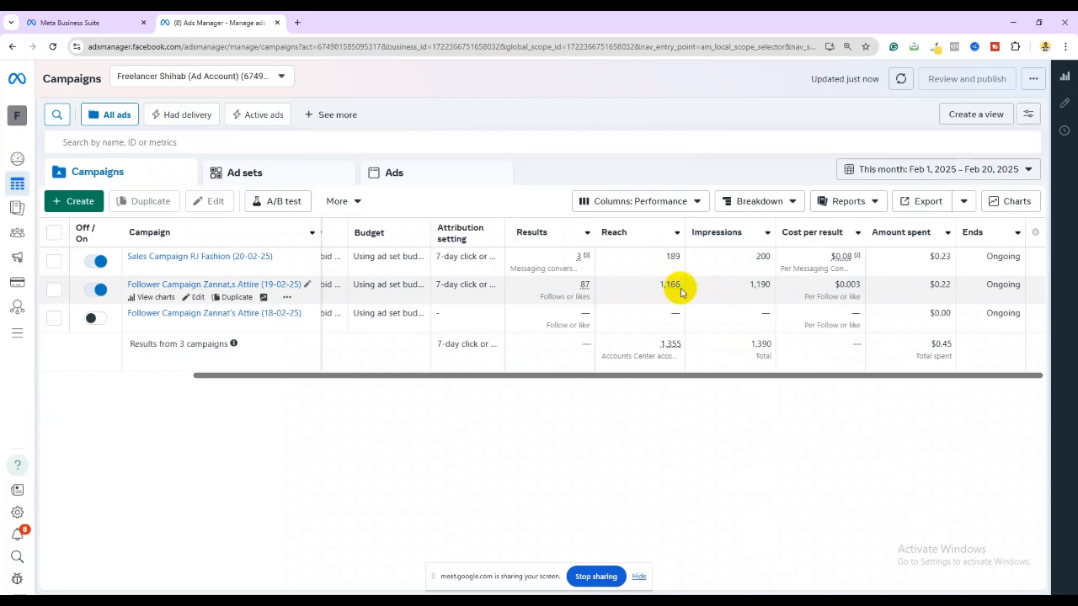
{"action": "mouse_move", "coordinate": [578, 293]}
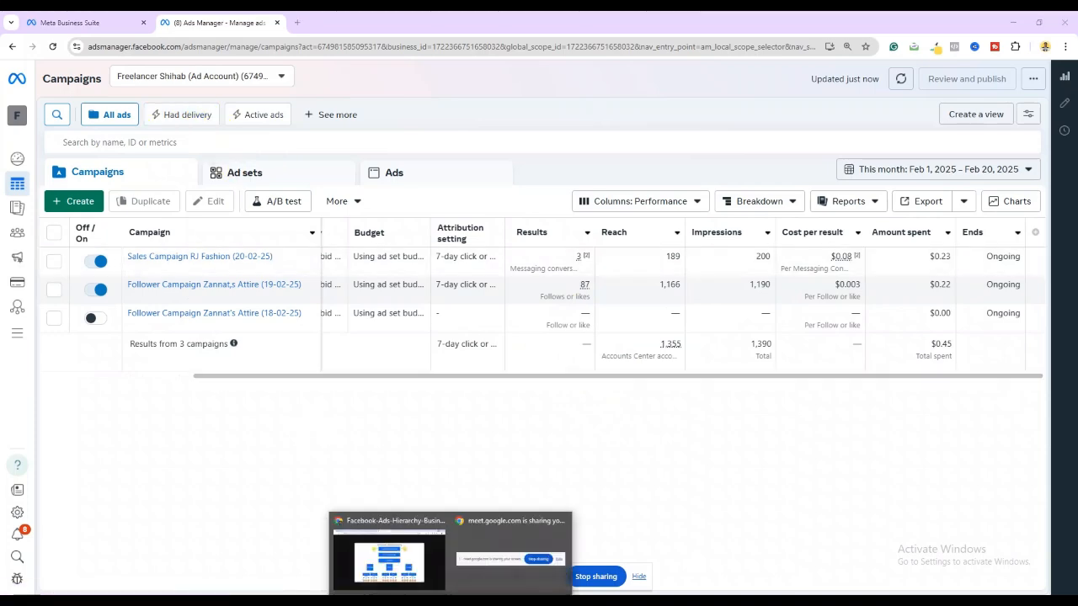
Switch to the Google Meet call, look through its participant list, and return to the campaign results in Ads Manager
{"action": "left_click", "coordinate": [371, 556]}
{"action": "left_click", "coordinate": [240, 20]}
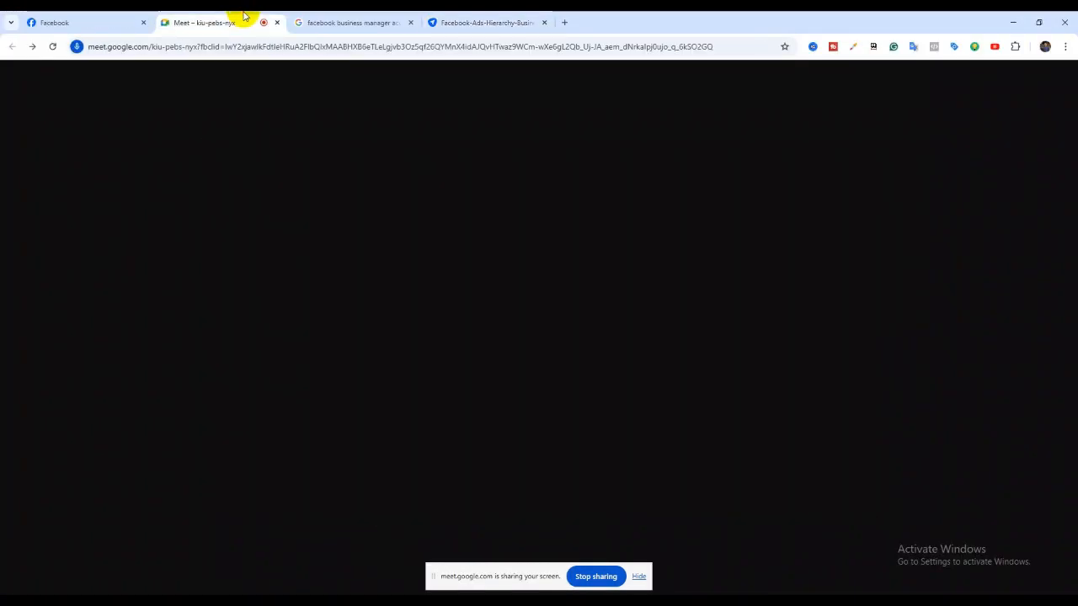
{"action": "scroll", "coordinate": [957, 348], "scroll_direction": "down", "scroll_amount": 2}
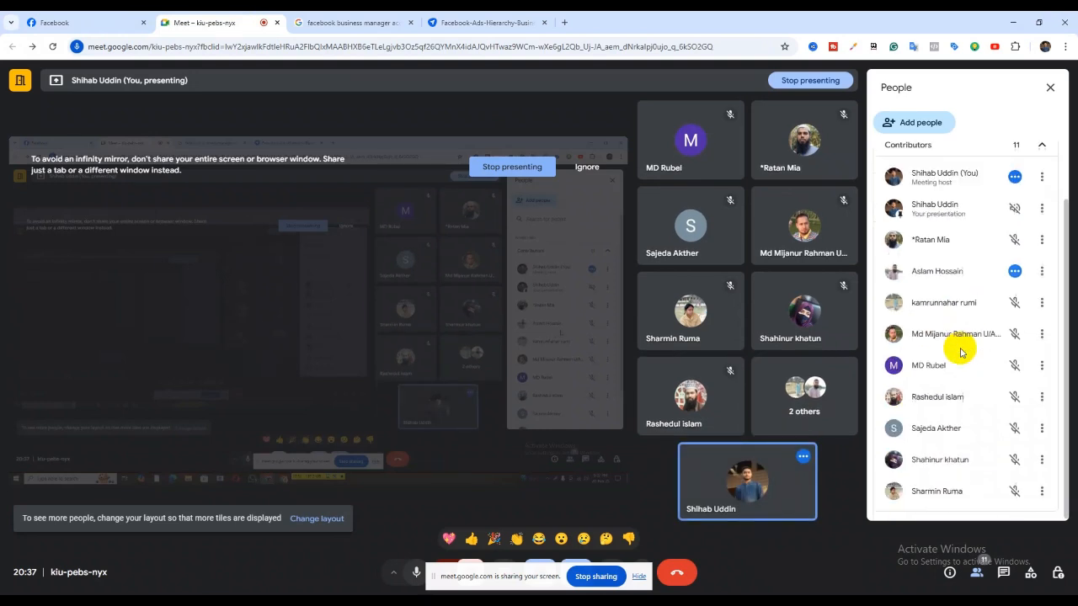
{"action": "scroll", "coordinate": [957, 348], "scroll_direction": "up", "scroll_amount": 2}
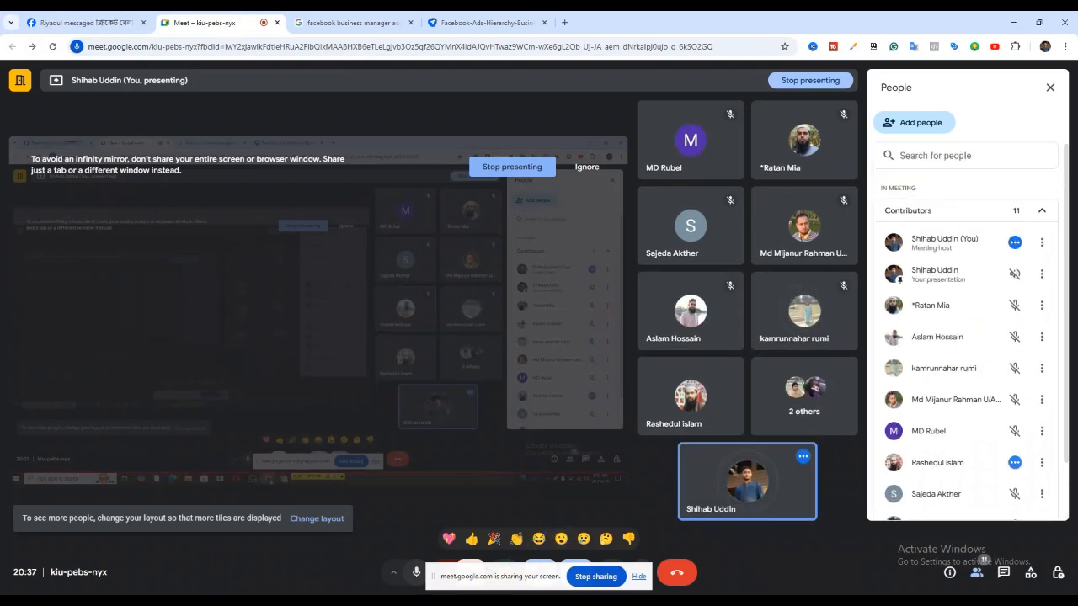
{"action": "key", "text": "alt+Tab"}
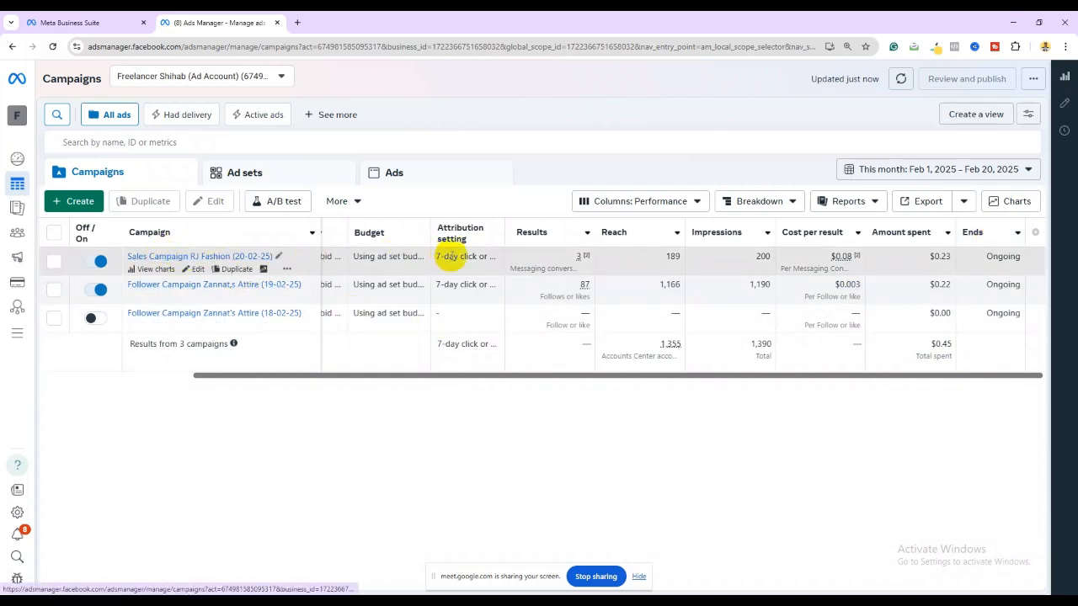
{"action": "mouse_move", "coordinate": [574, 257]}
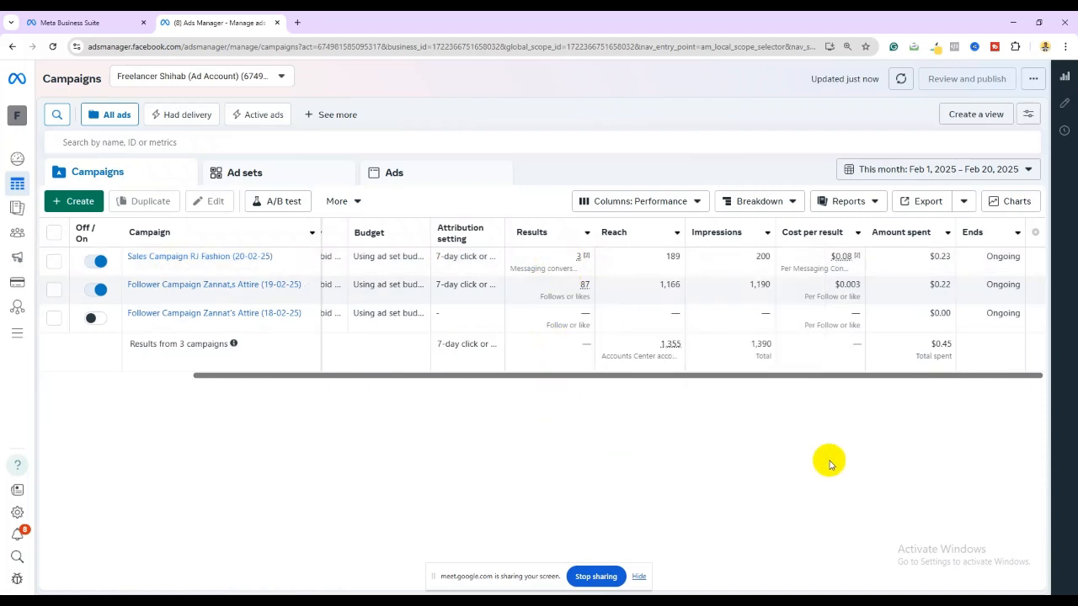
Examine the results, reach and cost per result of the Sales Campaign RJ Fashion dated 20-02-25, including its conversion details
{"action": "double_click", "coordinate": [670, 256]}
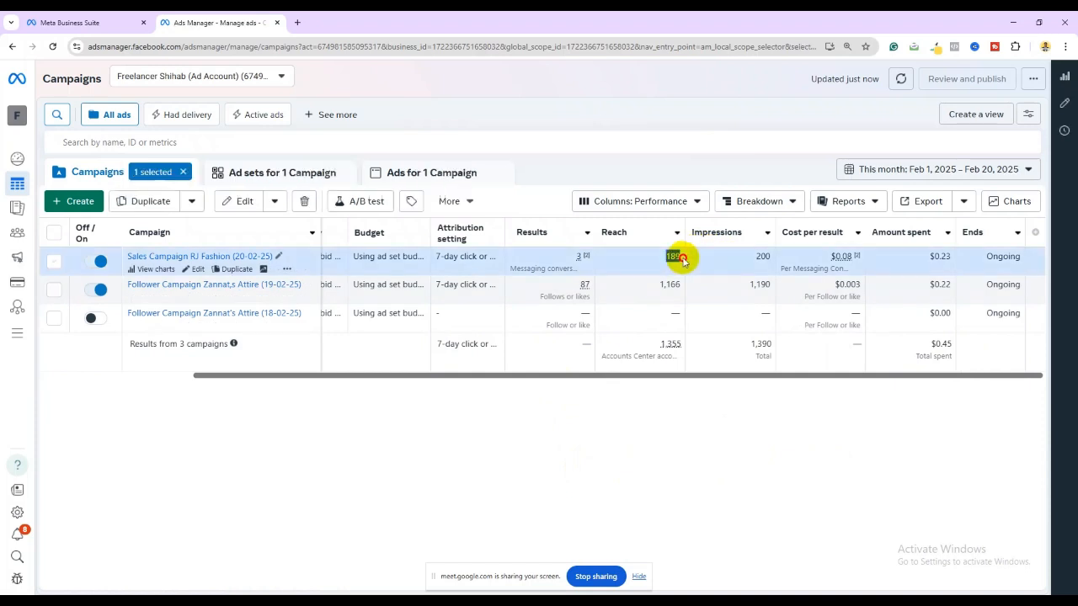
{"action": "left_click", "coordinate": [811, 486]}
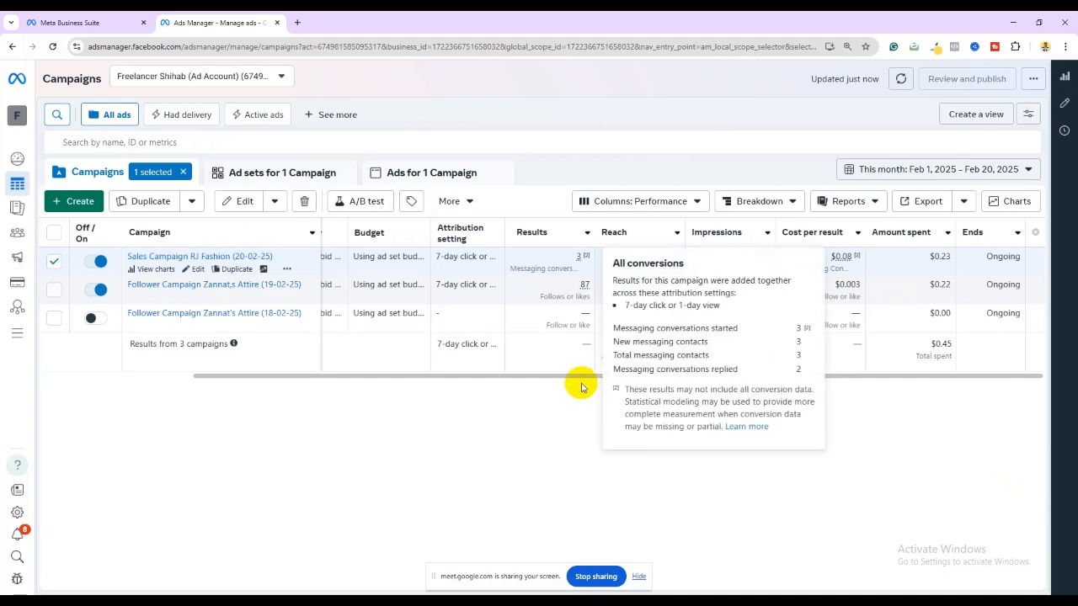
{"action": "mouse_move", "coordinate": [581, 383]}
{"action": "left_mouse_down"}
{"action": "mouse_move", "coordinate": [506, 373]}
{"action": "mouse_move", "coordinate": [562, 381]}
{"action": "left_mouse_up"}
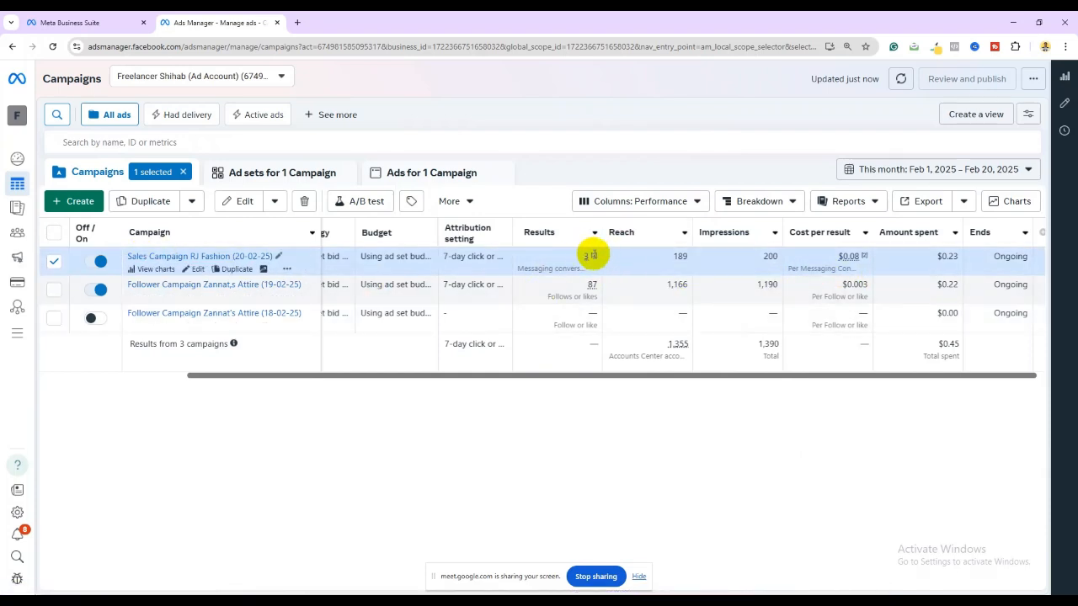
{"action": "mouse_move", "coordinate": [587, 257]}
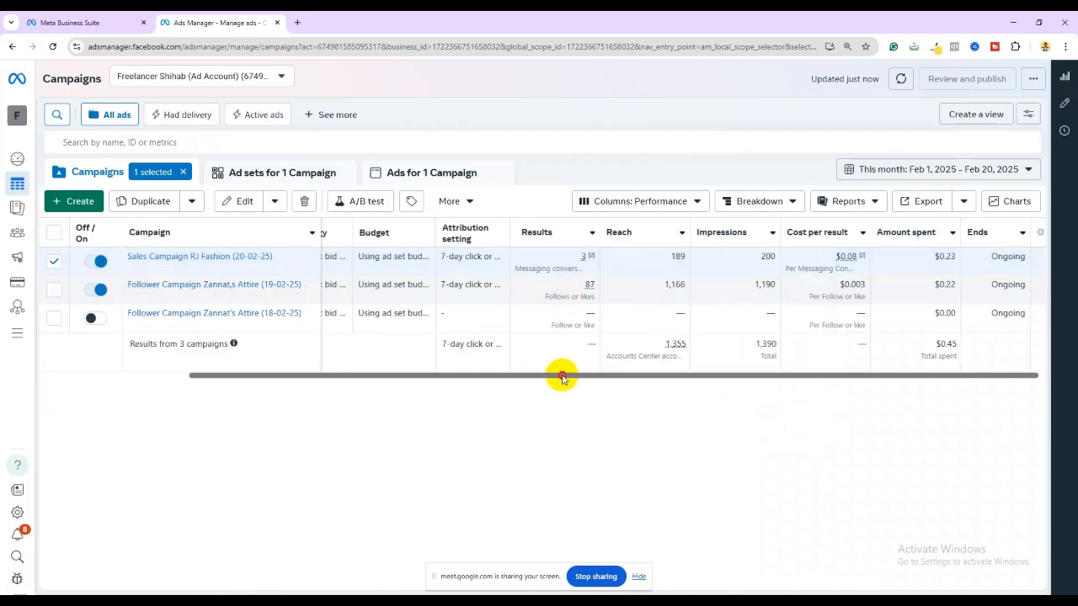
{"action": "left_click_drag", "start_coordinate": [594, 376], "coordinate": [600, 377]}
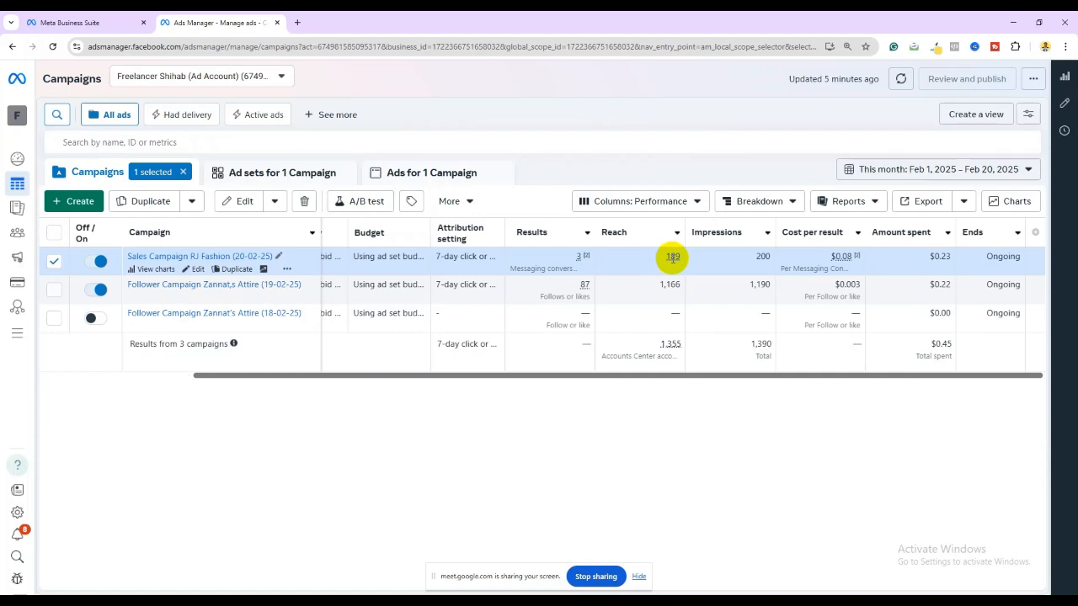
{"action": "mouse_move", "coordinate": [580, 257]}
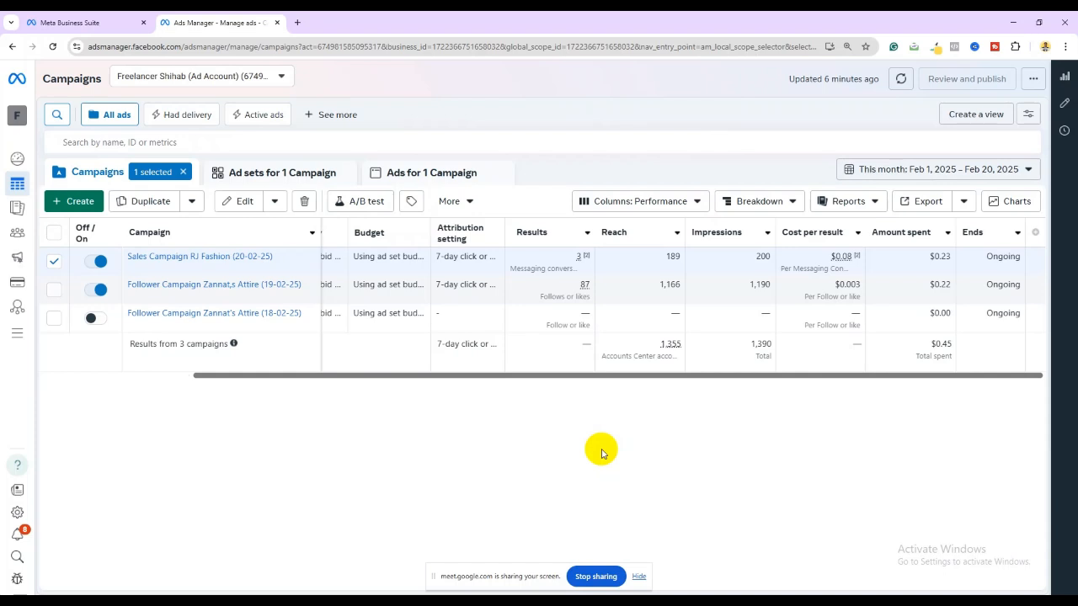
{"action": "mouse_move", "coordinate": [669, 260]}
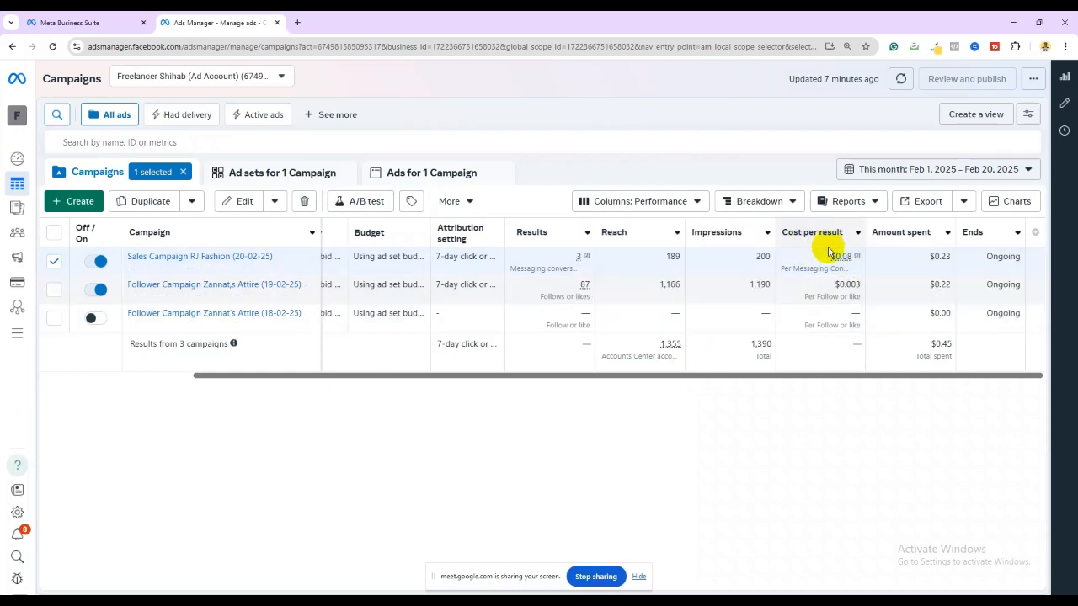
{"action": "mouse_move", "coordinate": [833, 257]}
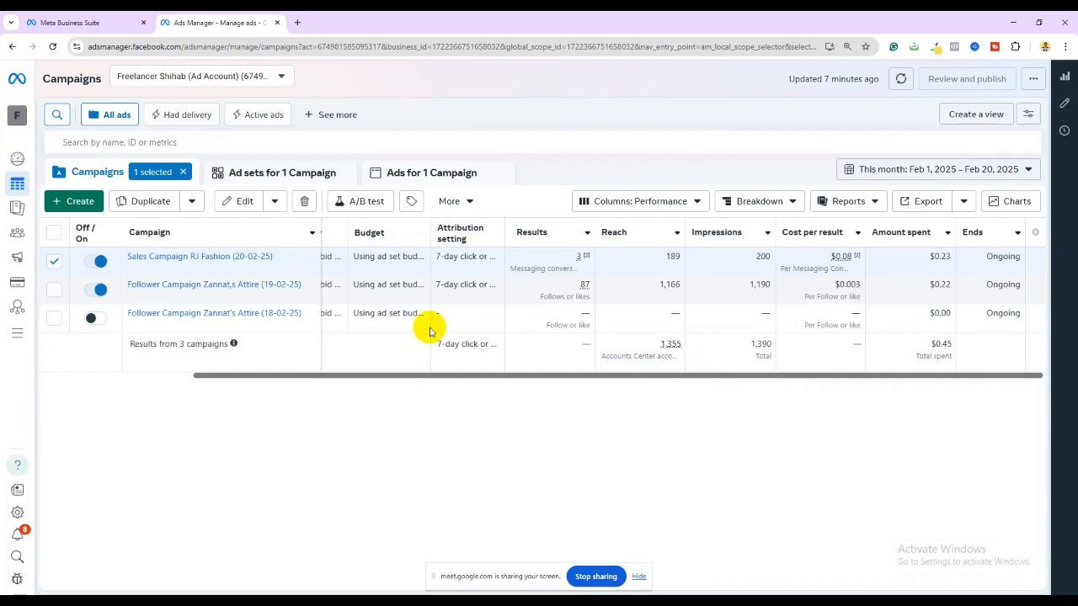
{"action": "mouse_move", "coordinate": [526, 286]}
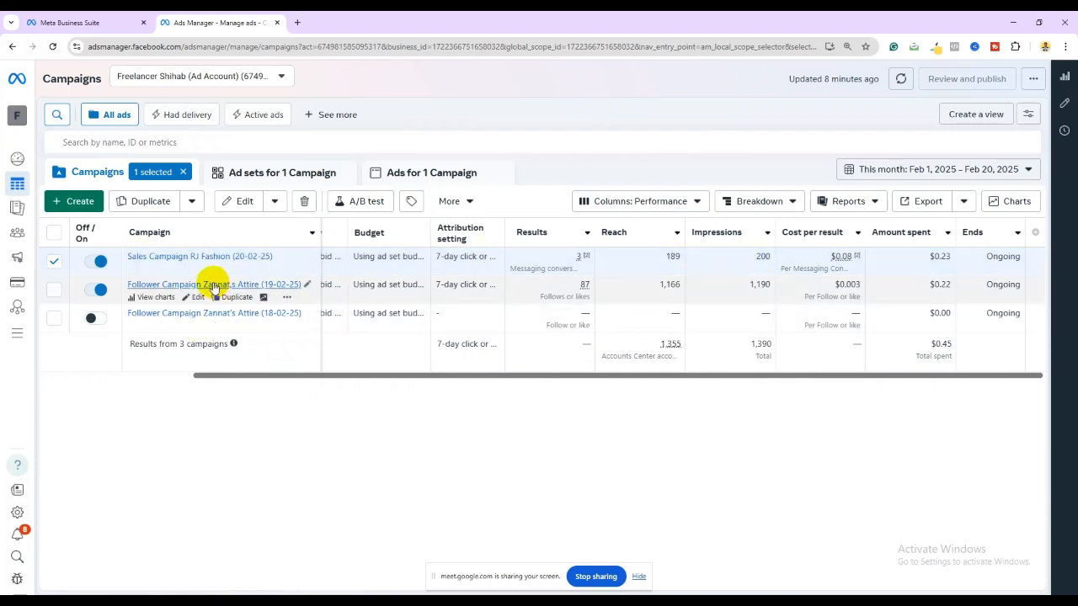
Create a new Auction campaign with the Awareness objective, reviewing the objective's suggested uses before continuing to the campaign editor
{"action": "left_click", "coordinate": [69, 205]}
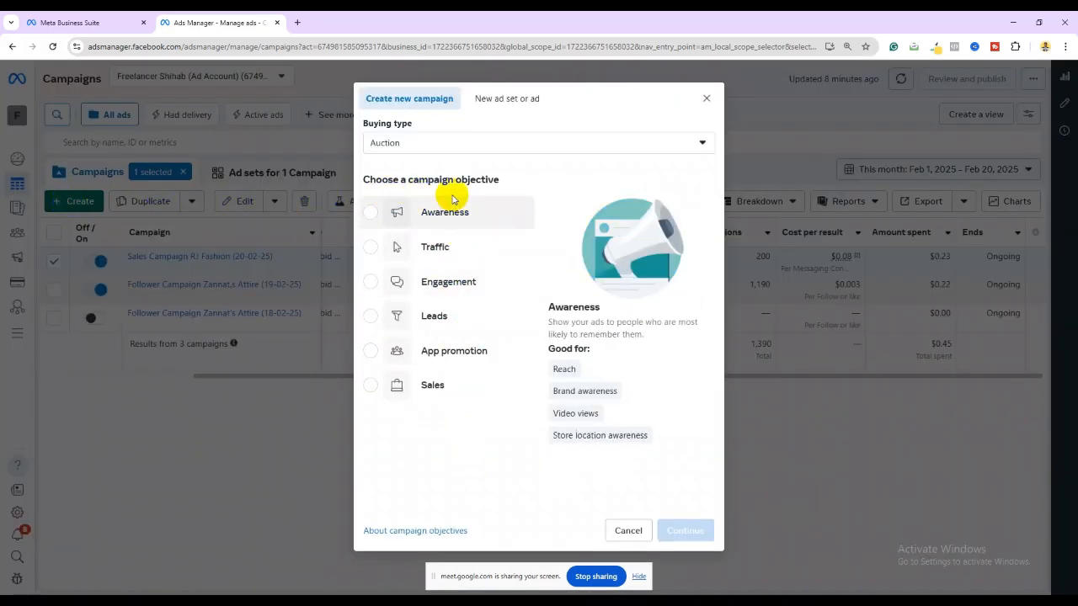
{"action": "mouse_move", "coordinate": [435, 210]}
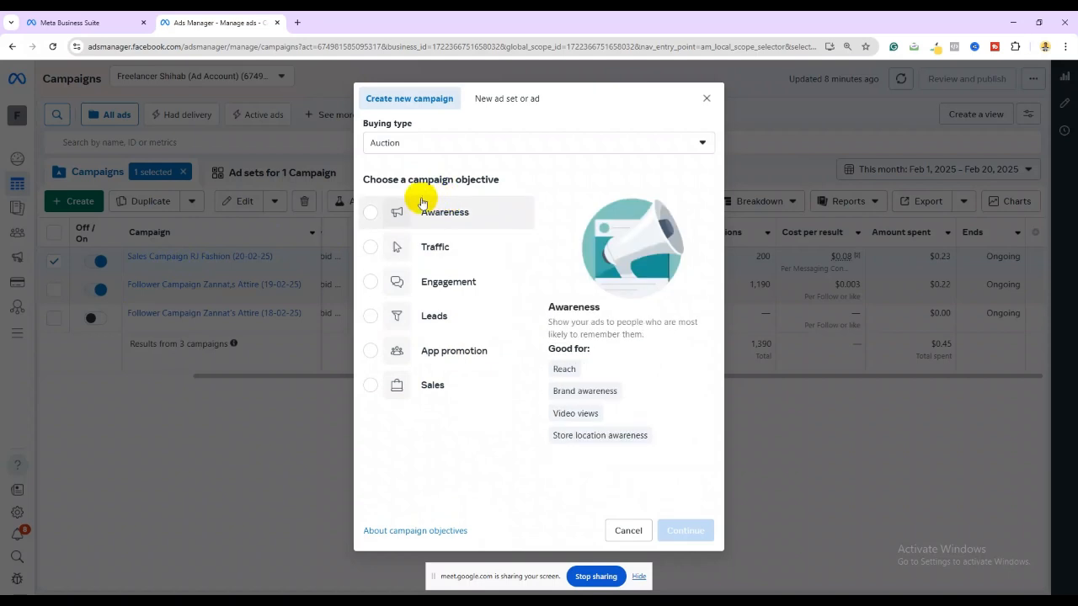
{"action": "left_click", "coordinate": [371, 214]}
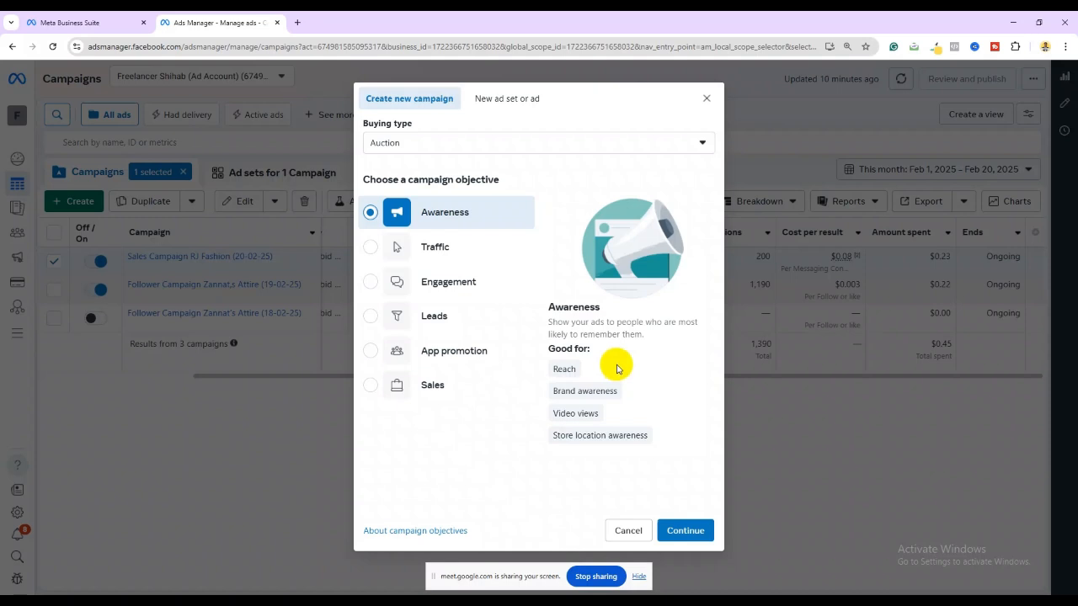
{"action": "mouse_move", "coordinate": [621, 387]}
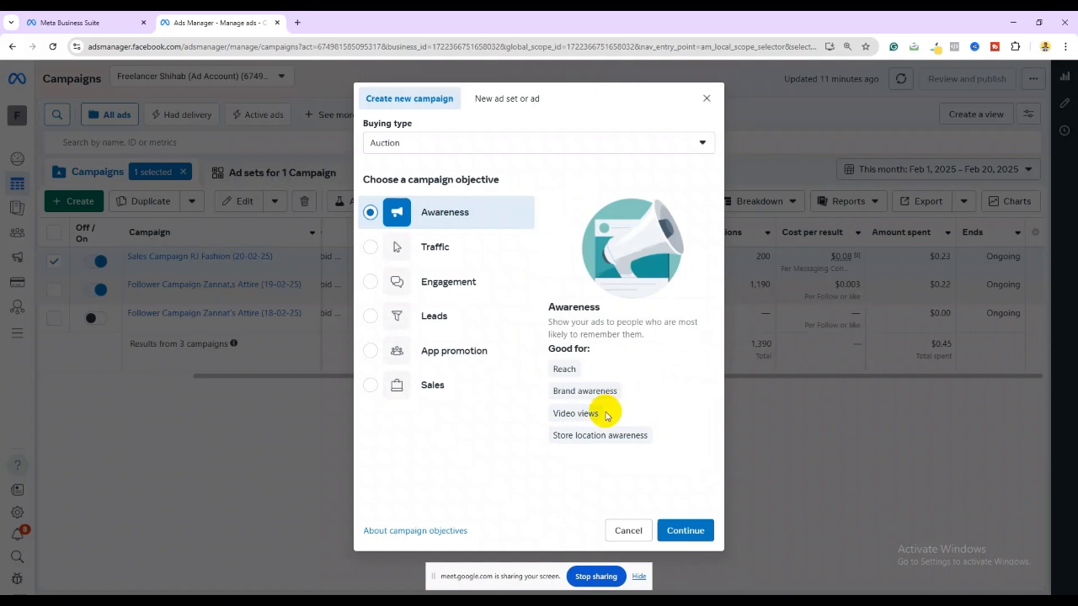
{"action": "mouse_move", "coordinate": [577, 414]}
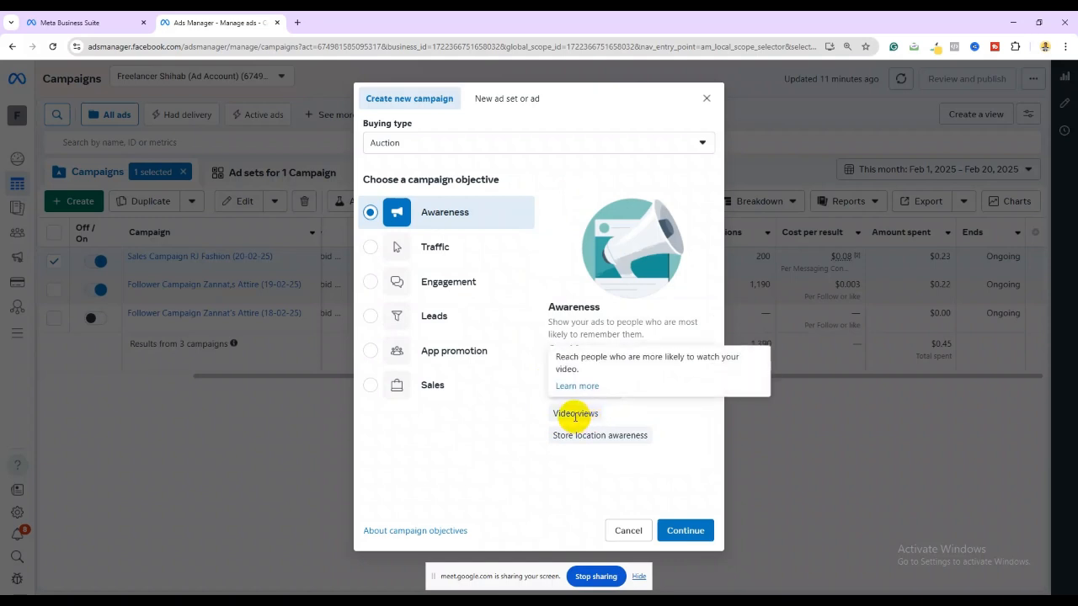
{"action": "mouse_move", "coordinate": [580, 443]}
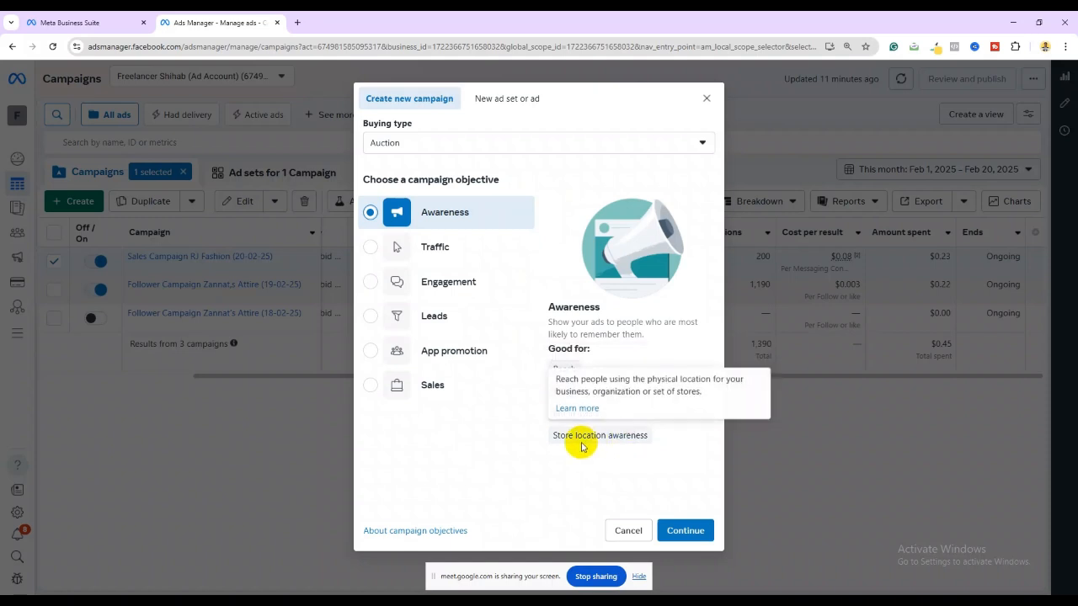
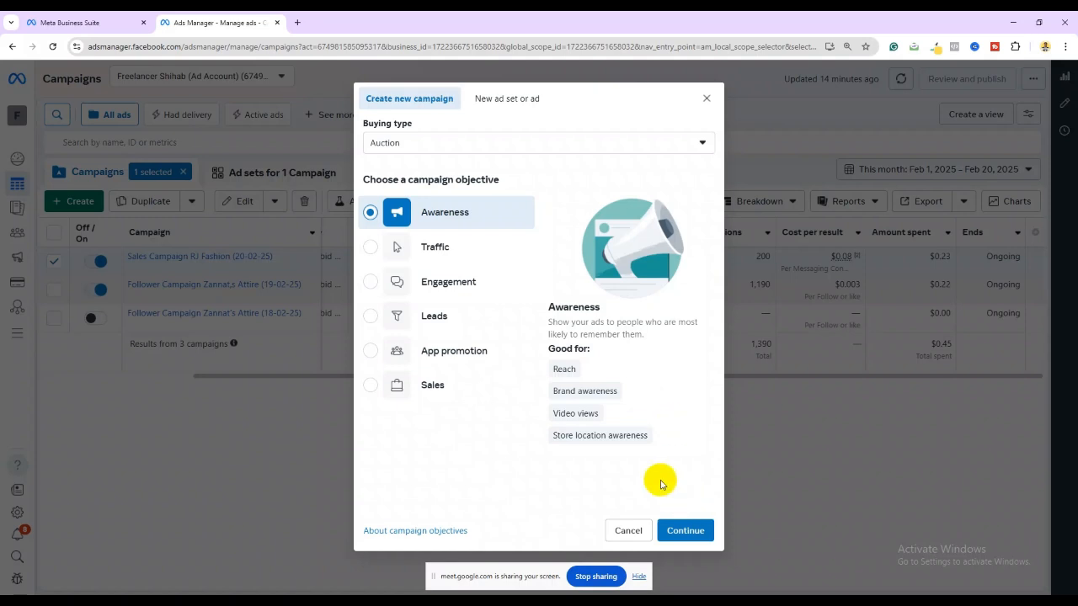
{"action": "mouse_move", "coordinate": [568, 435]}
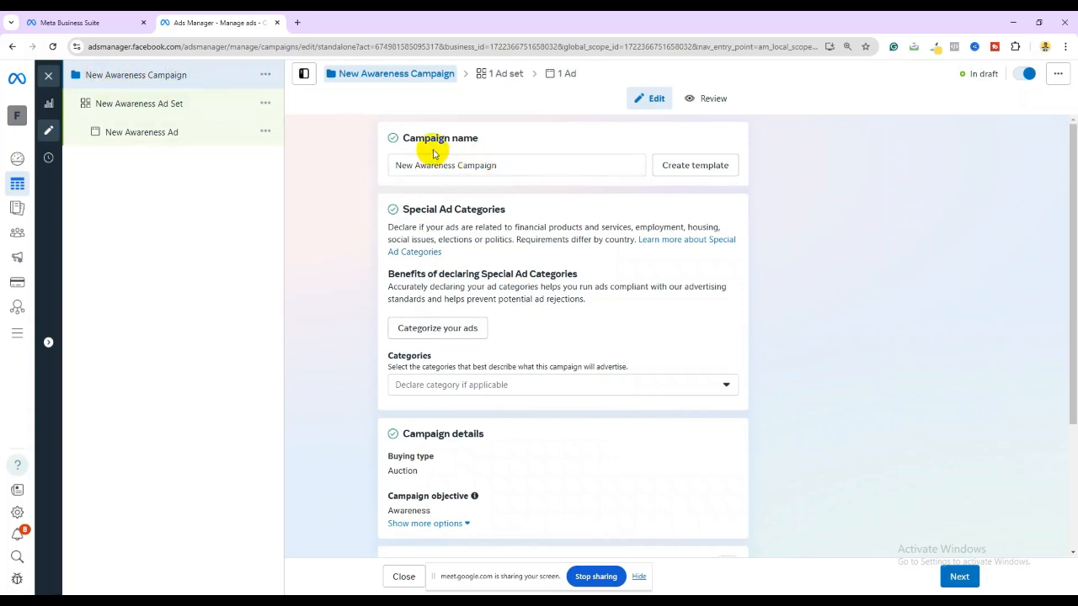
Review the campaign-level settings of New Awareness Campaign and open its New Awareness Ad Set
{"action": "scroll", "coordinate": [515, 440], "scroll_direction": "down", "scroll_amount": 2}
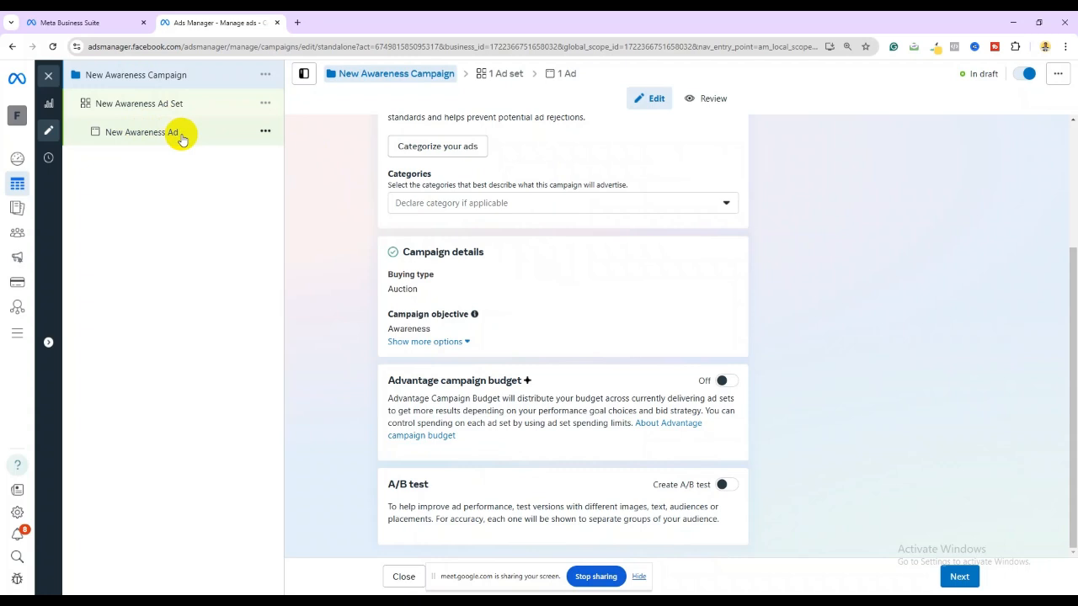
{"action": "scroll", "coordinate": [464, 236], "scroll_direction": "up", "scroll_amount": 3}
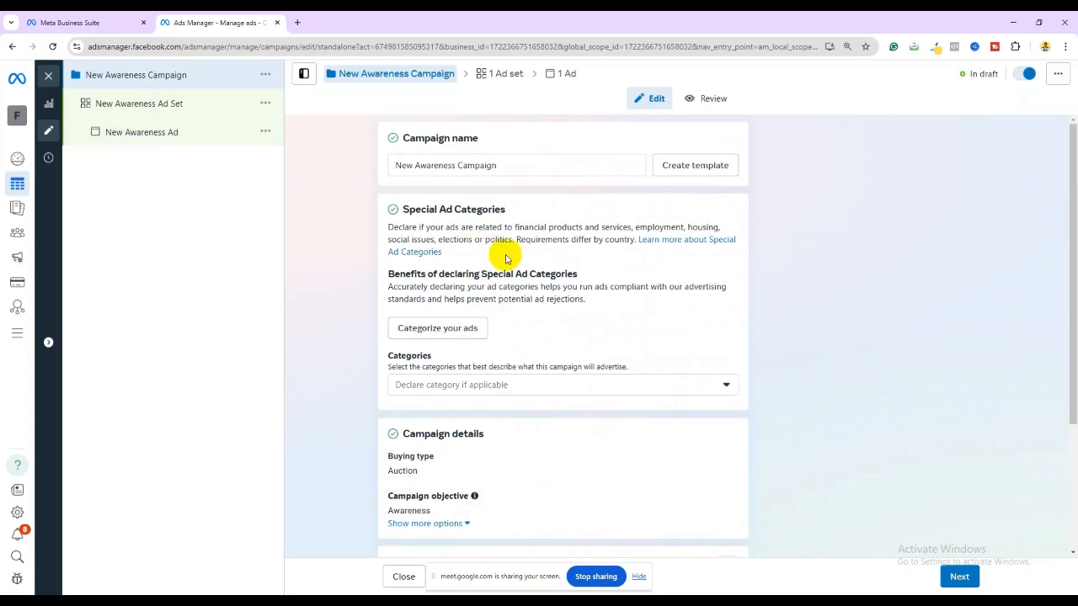
{"action": "left_click", "coordinate": [118, 105]}
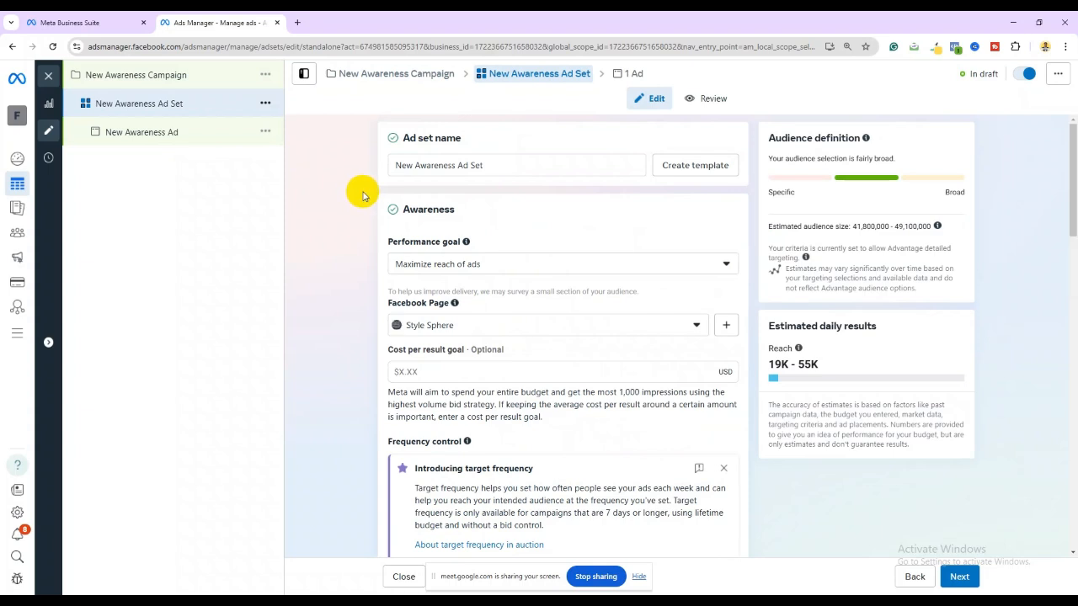
Examine the ad set's available Facebook Pages, cost per result goal and frequency control settings, keeping Style Sphere as the Page
{"action": "scroll", "coordinate": [363, 194], "scroll_direction": "down", "scroll_amount": 1}
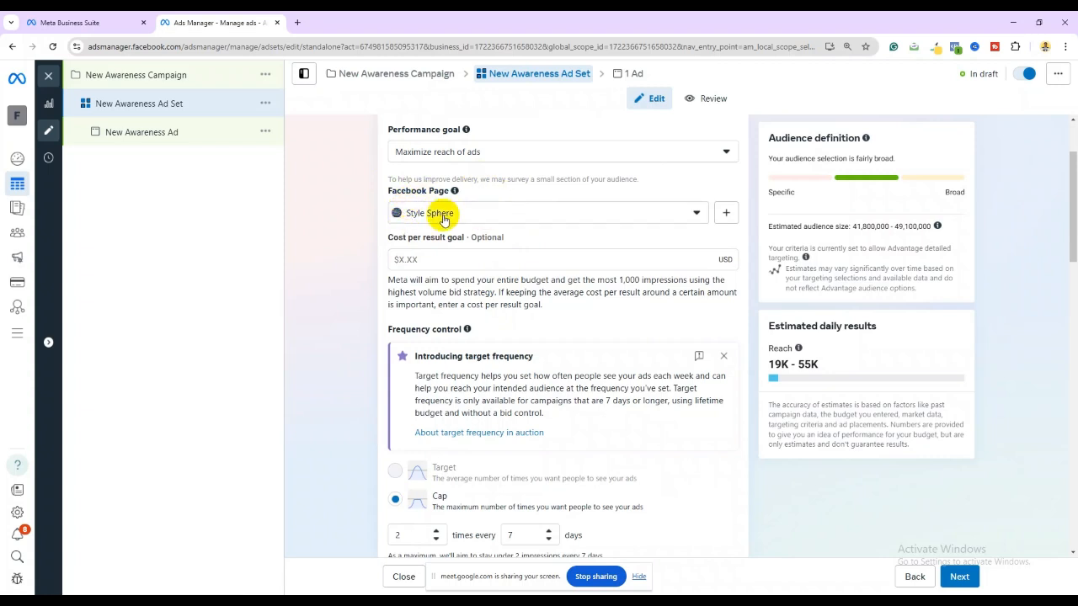
{"action": "left_click", "coordinate": [697, 214]}
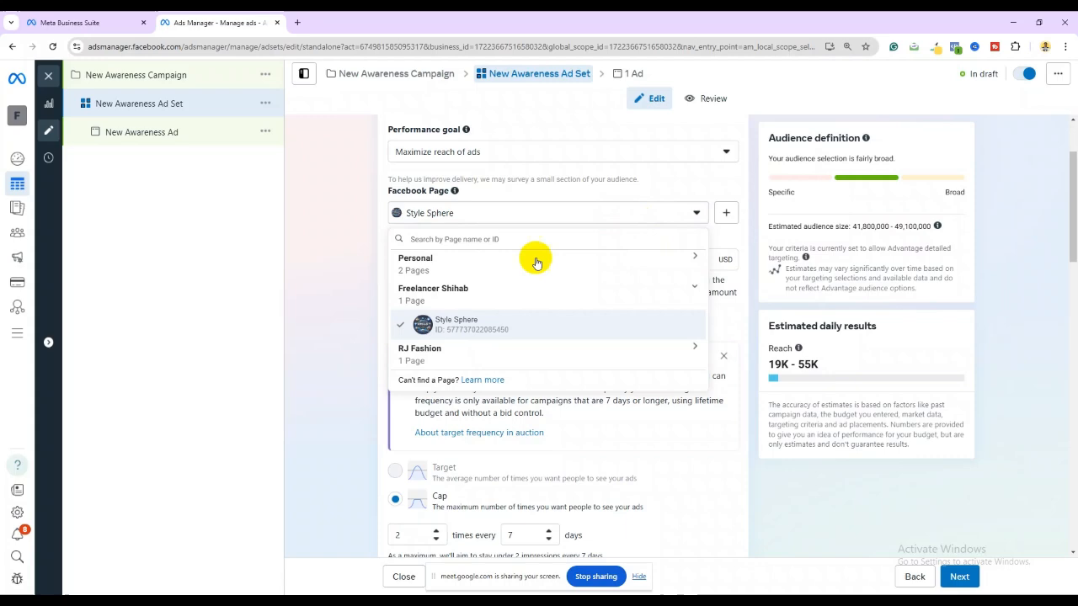
{"action": "left_click", "coordinate": [365, 248]}
{"action": "scroll", "coordinate": [358, 261], "scroll_direction": "down", "scroll_amount": 2}
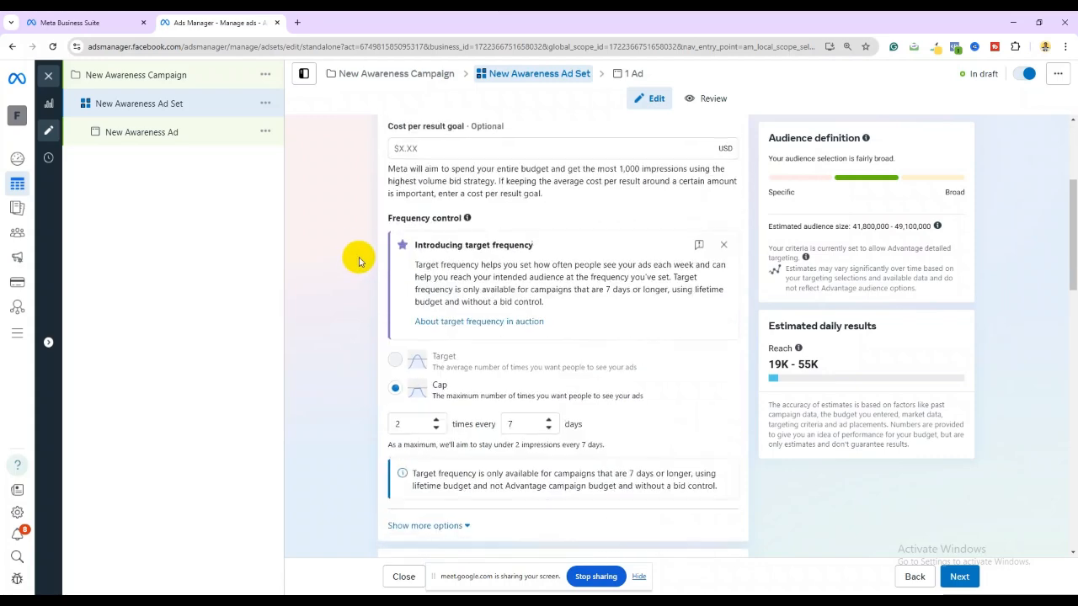
{"action": "scroll", "coordinate": [365, 209], "scroll_direction": "up", "scroll_amount": 1}
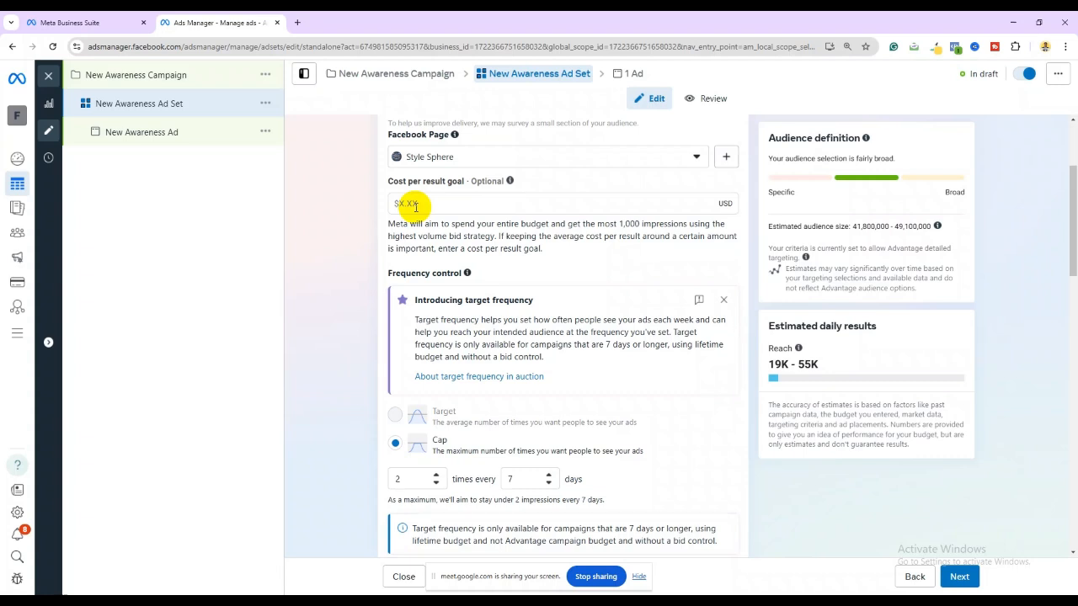
Open Facebook in a new browser tab and go from the profile page to the home feed
{"action": "left_click", "coordinate": [296, 23]}
{"action": "left_click", "coordinate": [377, 268]}
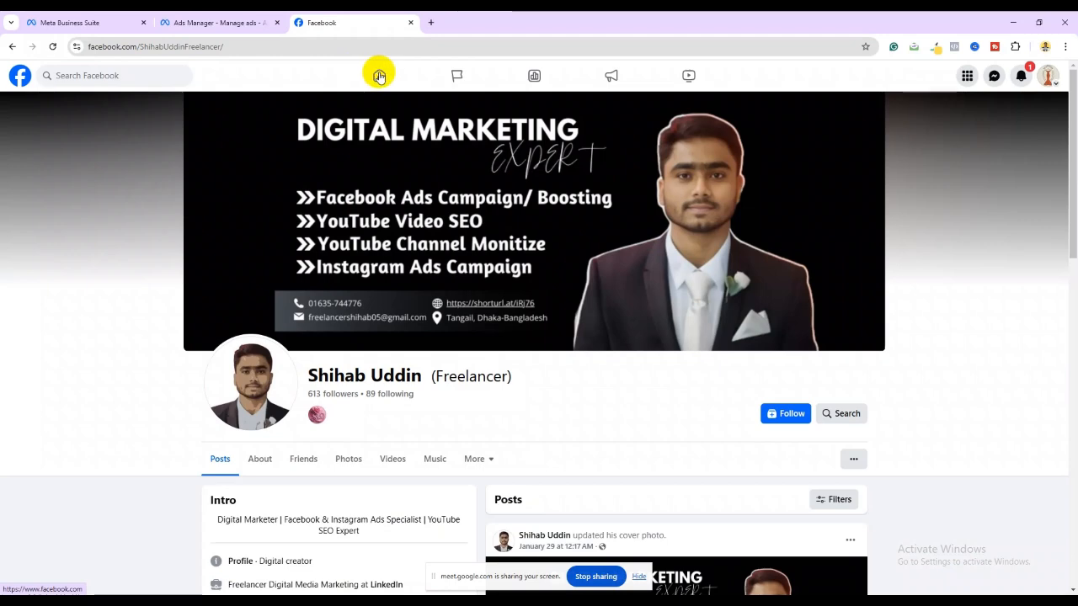
{"action": "scroll", "coordinate": [370, 73], "scroll_direction": "down", "scroll_amount": 3}
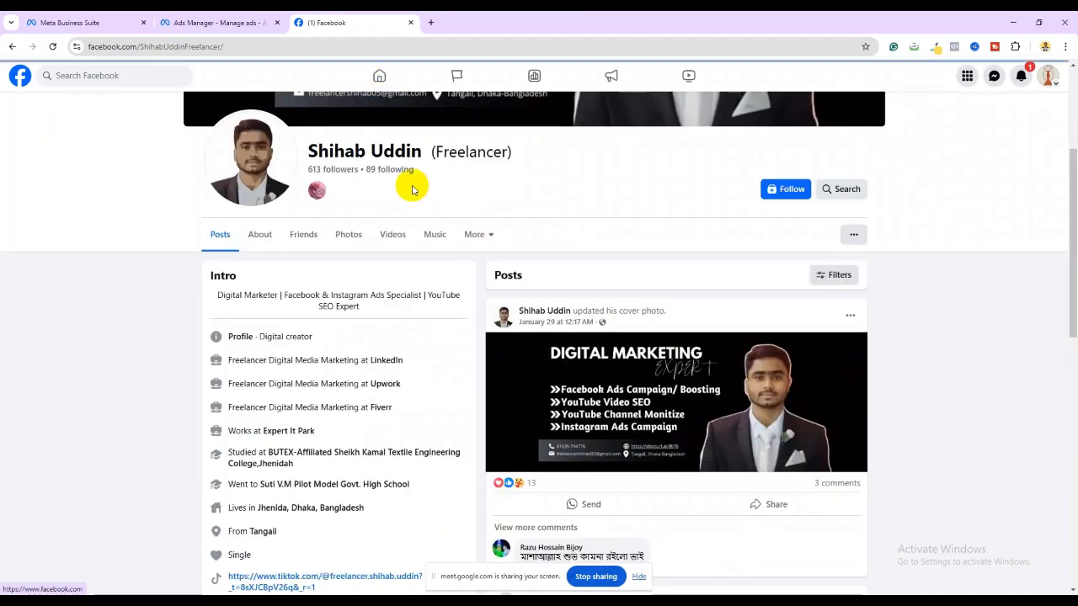
{"action": "left_click", "coordinate": [376, 74]}
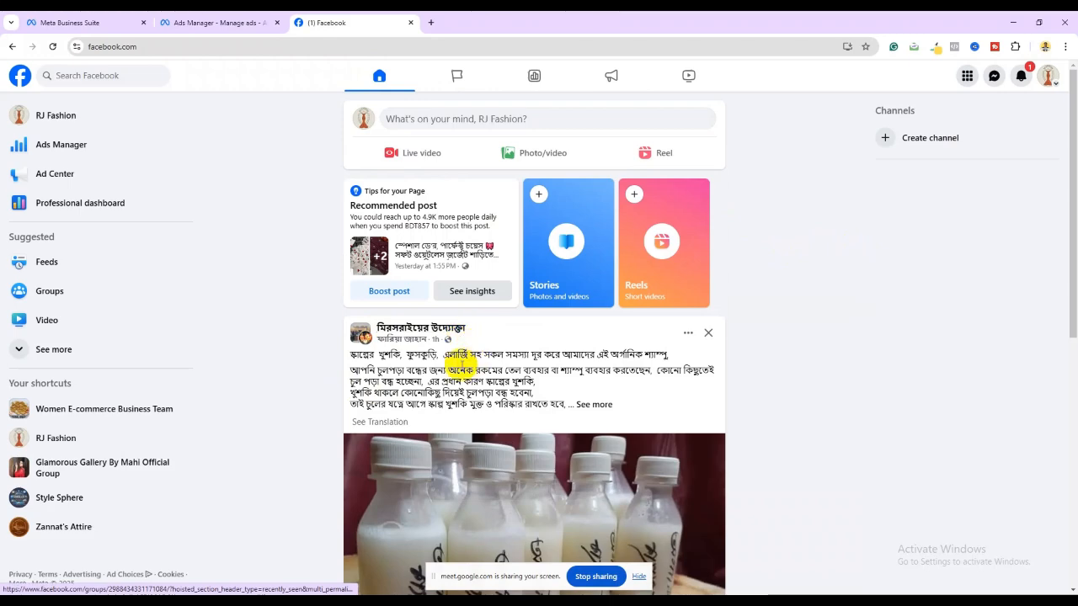
Browse the Facebook home feed to examine how sponsored posts appear among regular posts, including the WGT Golf and Haque Libas ads
{"action": "scroll", "coordinate": [461, 364], "scroll_direction": "down", "scroll_amount": 5}
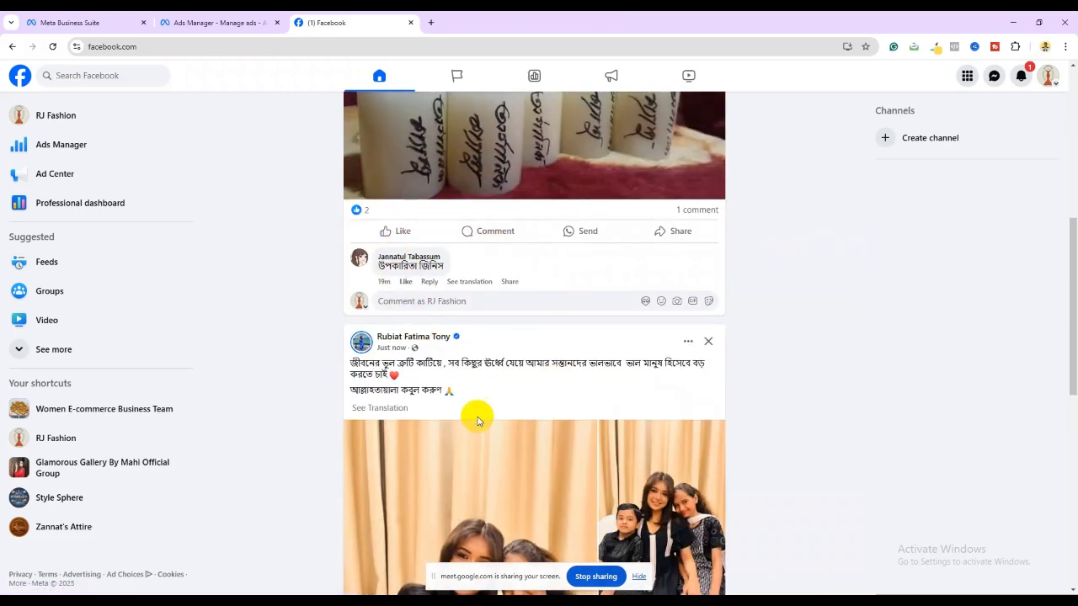
{"action": "scroll", "coordinate": [477, 420], "scroll_direction": "down", "scroll_amount": 10}
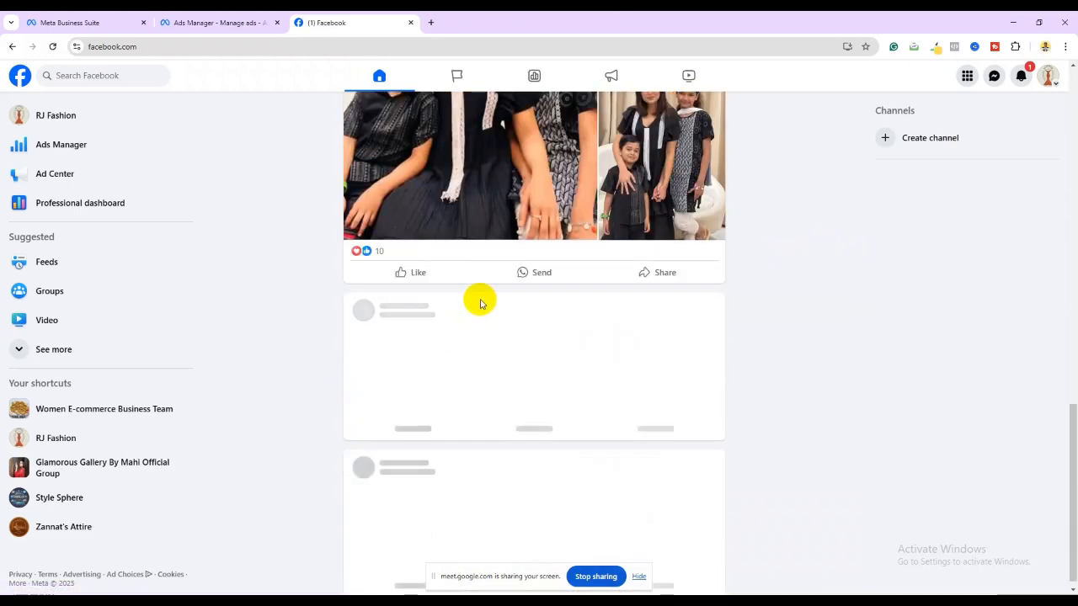
{"action": "scroll", "coordinate": [469, 188], "scroll_direction": "down", "scroll_amount": 1}
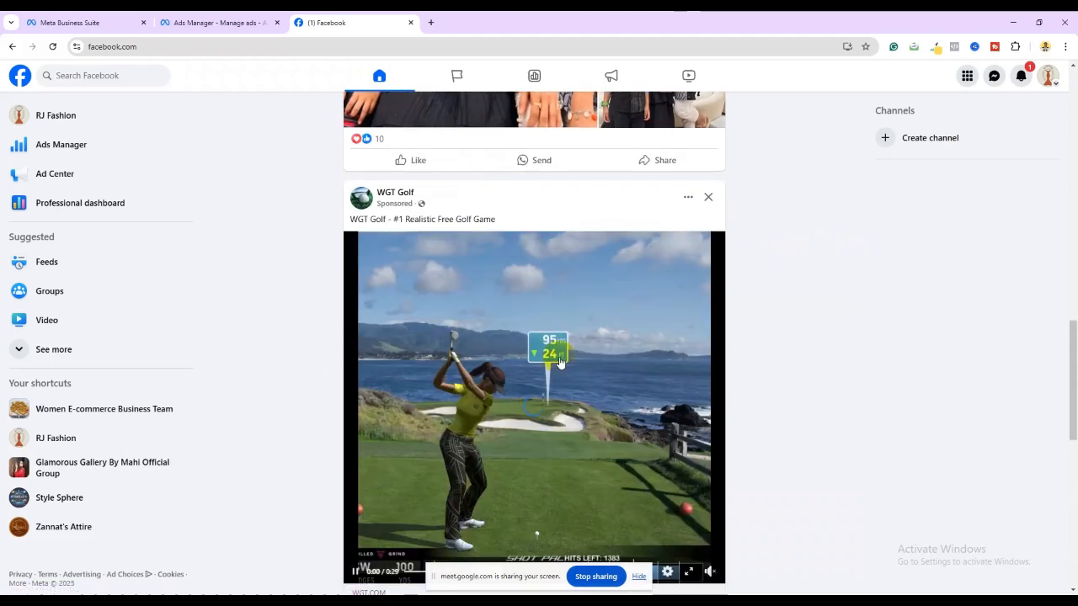
{"action": "scroll", "coordinate": [505, 244], "scroll_direction": "up", "scroll_amount": 12}
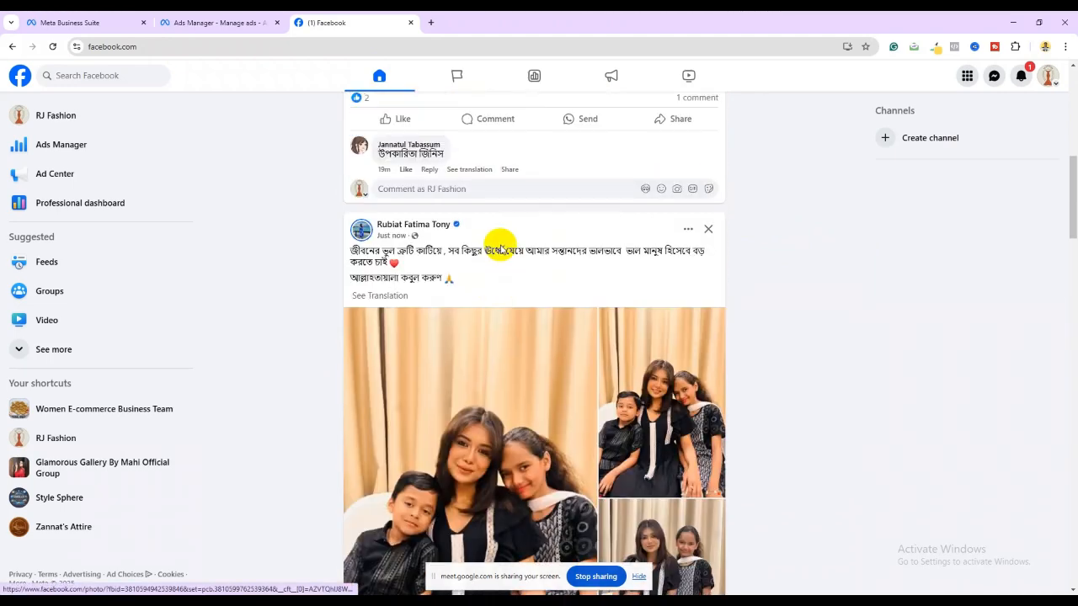
{"action": "scroll", "coordinate": [499, 250], "scroll_direction": "up", "scroll_amount": 5}
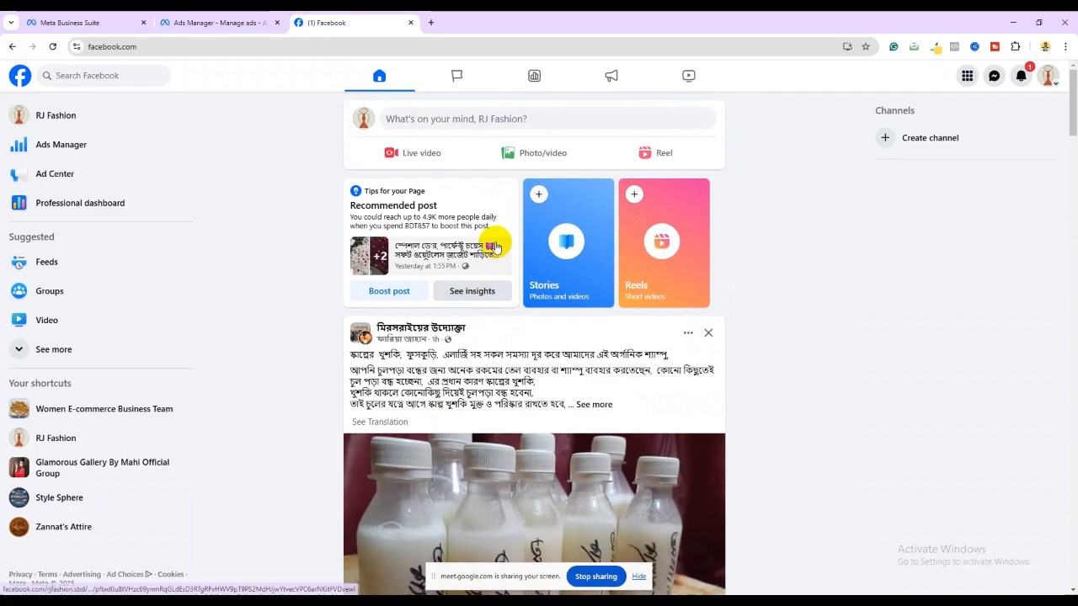
{"action": "scroll", "coordinate": [411, 373], "scroll_direction": "down", "scroll_amount": 6}
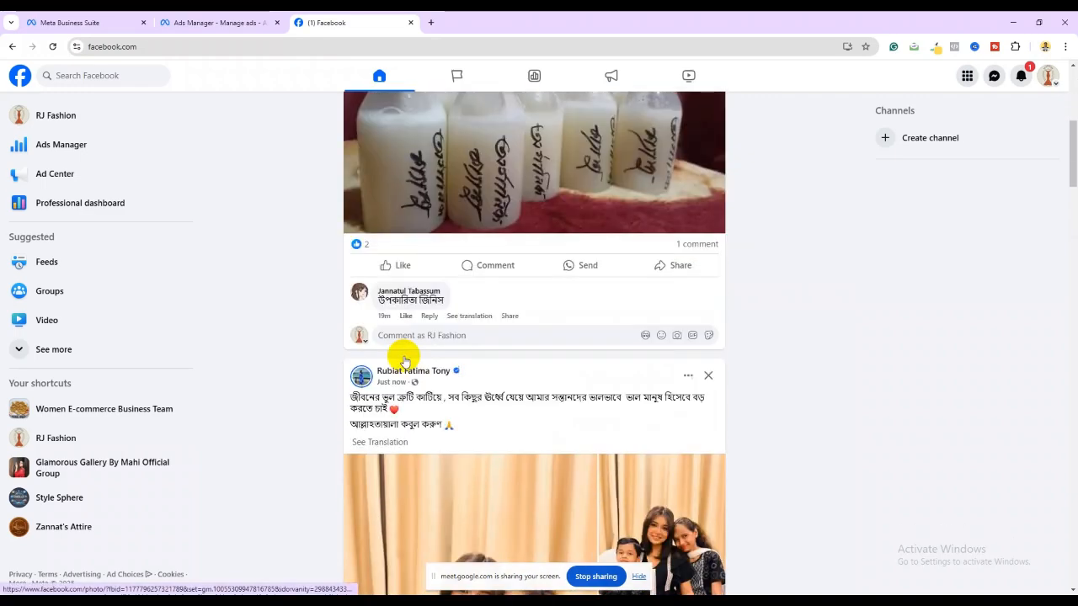
{"action": "scroll", "coordinate": [411, 357], "scroll_direction": "down", "scroll_amount": 6}
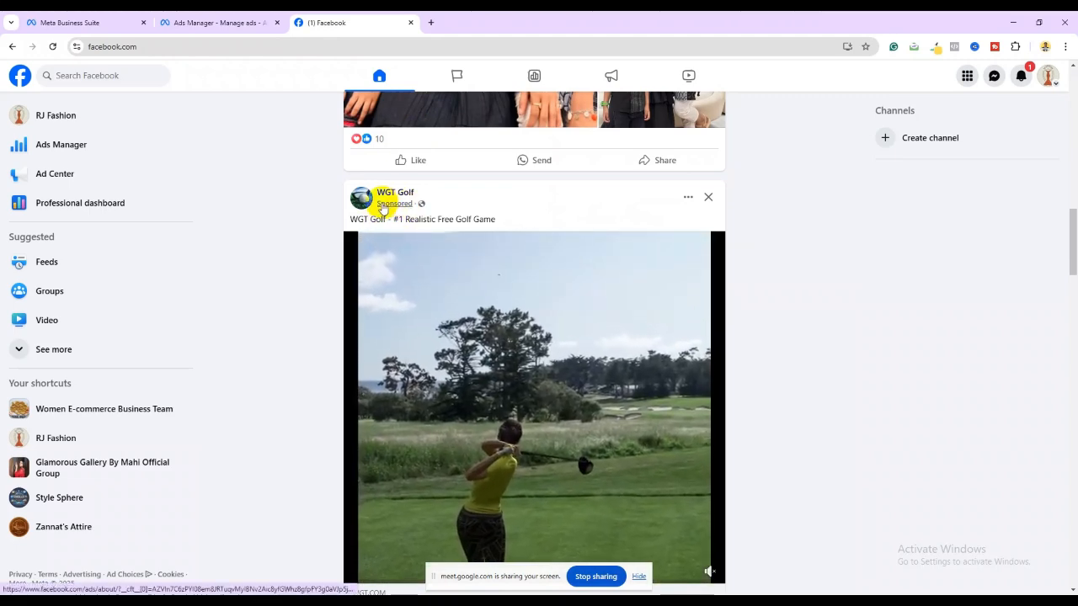
{"action": "scroll", "coordinate": [488, 349], "scroll_direction": "down", "scroll_amount": 15}
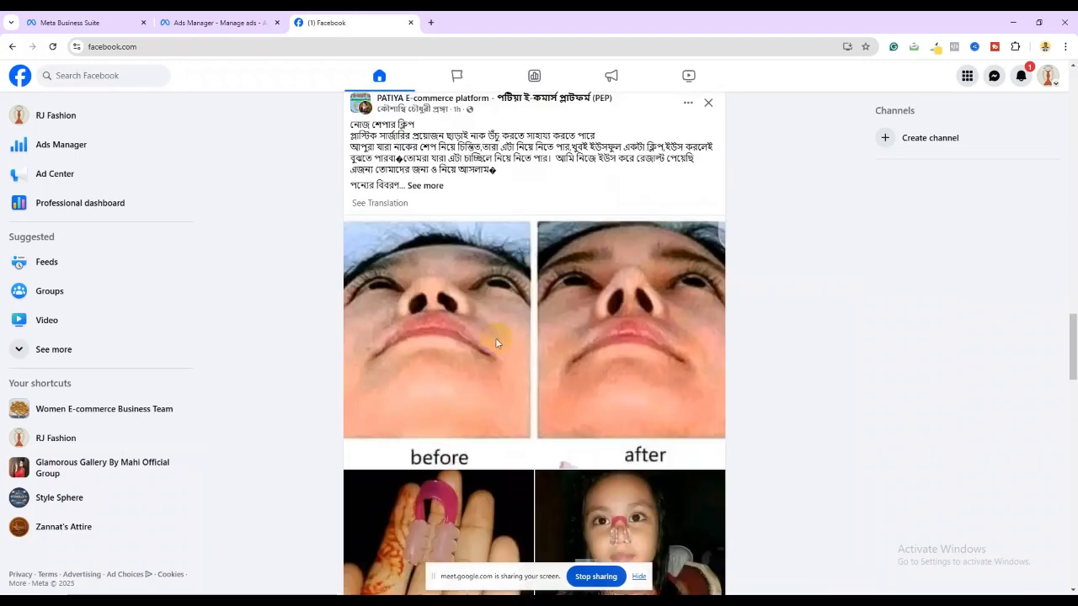
{"action": "scroll", "coordinate": [479, 324], "scroll_direction": "down", "scroll_amount": 6}
{"action": "scroll", "coordinate": [460, 283], "scroll_direction": "up", "scroll_amount": 1}
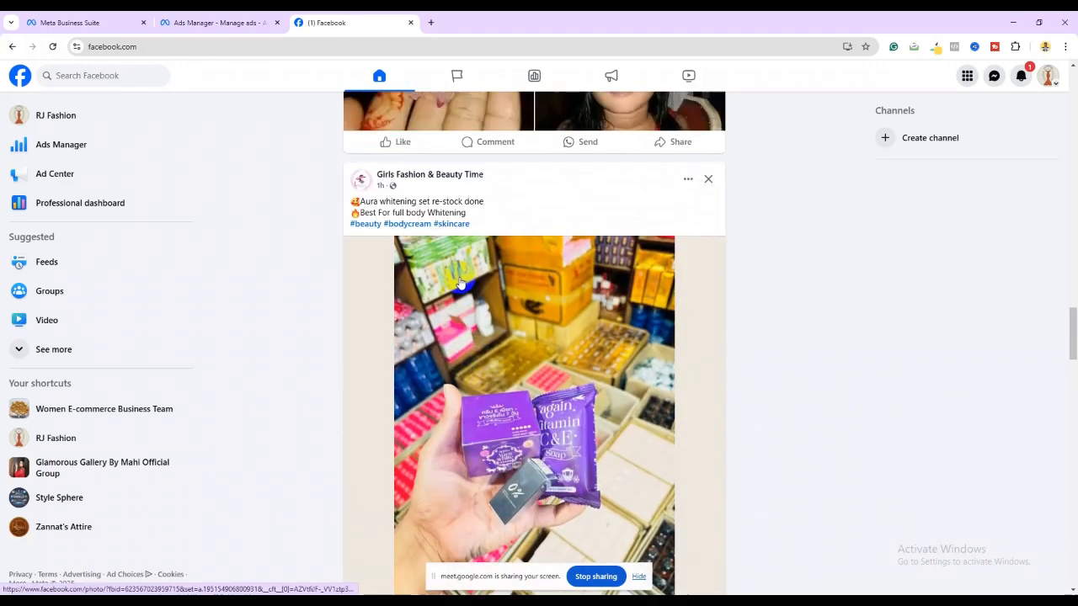
{"action": "scroll", "coordinate": [460, 283], "scroll_direction": "down", "scroll_amount": 12}
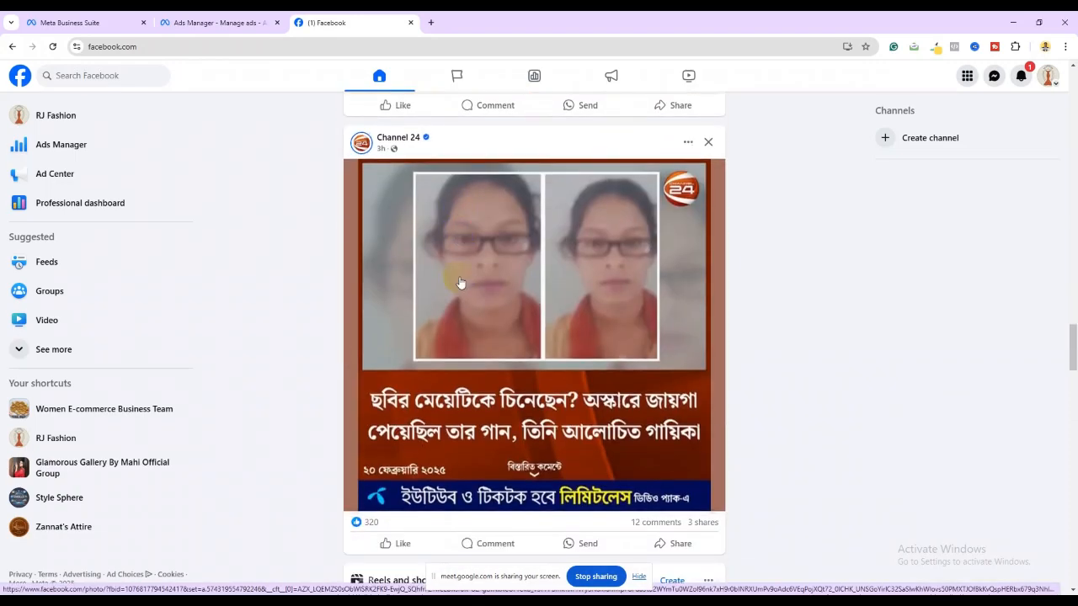
{"action": "scroll", "coordinate": [459, 283], "scroll_direction": "down", "scroll_amount": 5}
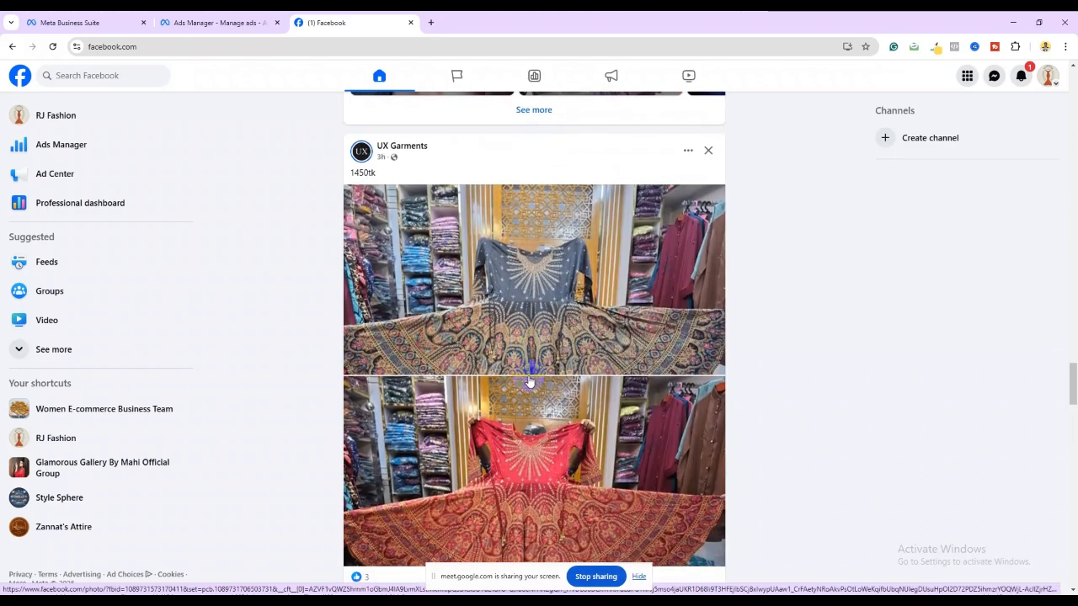
{"action": "scroll", "coordinate": [492, 353], "scroll_direction": "down", "scroll_amount": 4}
{"action": "scroll", "coordinate": [490, 352], "scroll_direction": "down", "scroll_amount": 7}
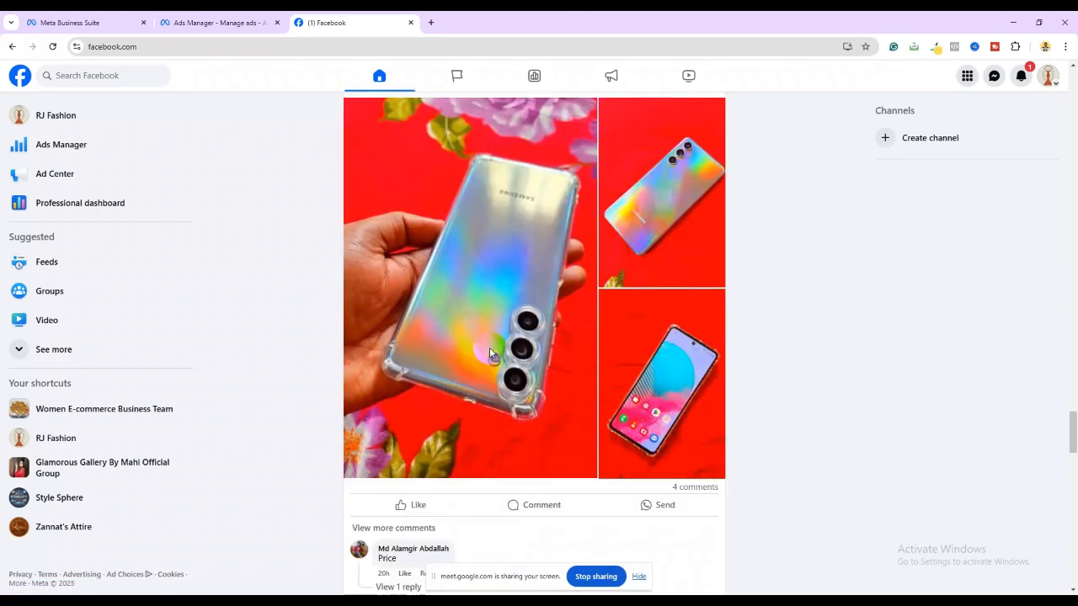
{"action": "scroll", "coordinate": [489, 352], "scroll_direction": "down", "scroll_amount": 2}
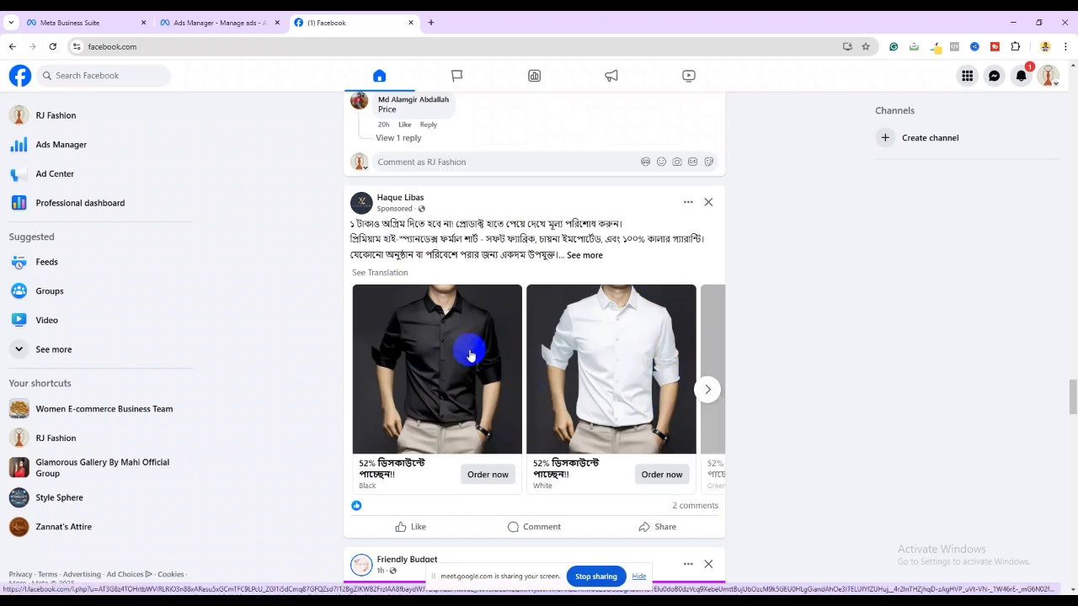
{"action": "scroll", "coordinate": [470, 355], "scroll_direction": "down", "scroll_amount": 1}
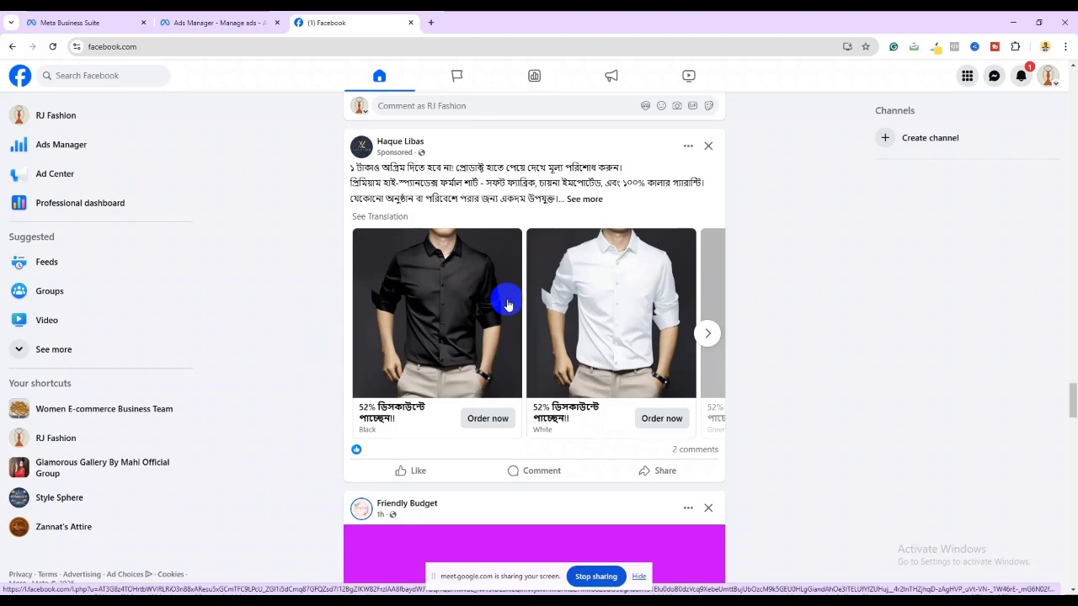
Look back through the earlier feed posts, then return to the Haque Libas sponsored post and examine its label and shirt carousel
{"action": "scroll", "coordinate": [508, 303], "scroll_direction": "up", "scroll_amount": 20}
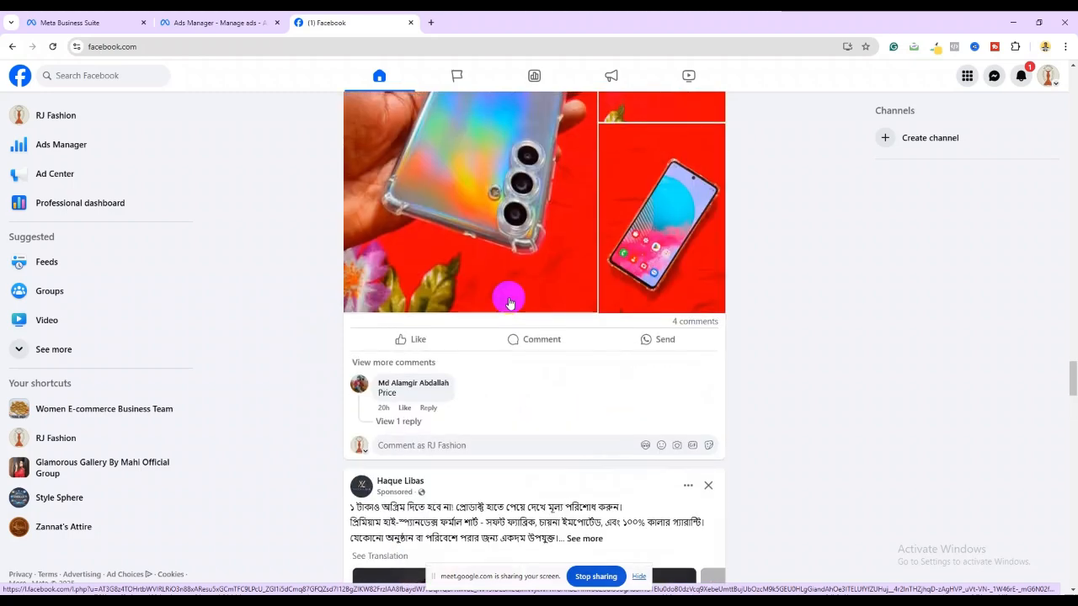
{"action": "scroll", "coordinate": [509, 303], "scroll_direction": "up", "scroll_amount": 10}
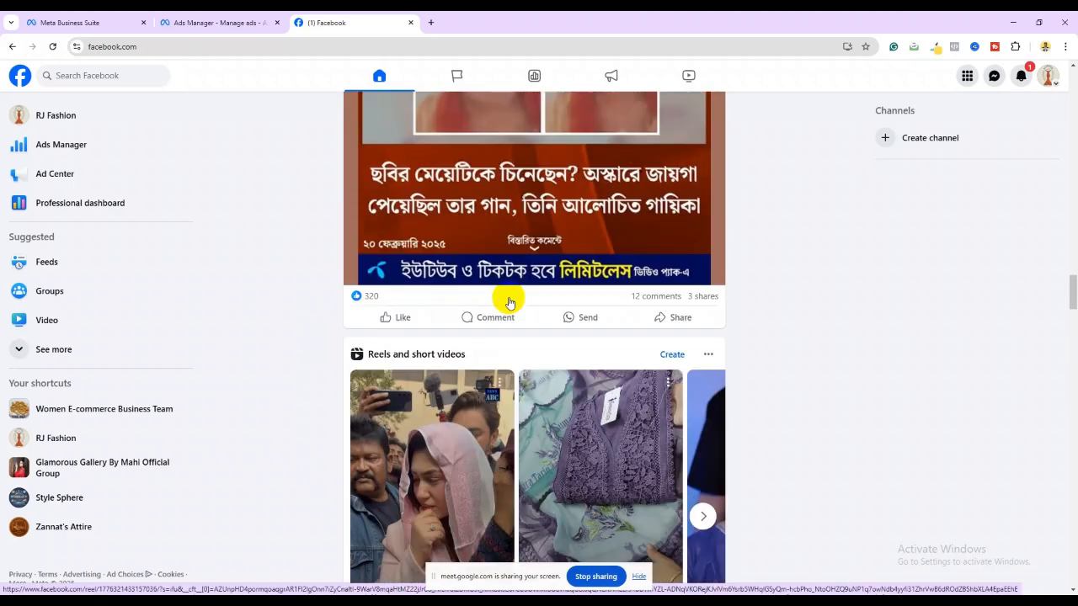
{"action": "scroll", "coordinate": [510, 296], "scroll_direction": "down", "scroll_amount": 15}
{"action": "scroll", "coordinate": [510, 299], "scroll_direction": "down", "scroll_amount": 20}
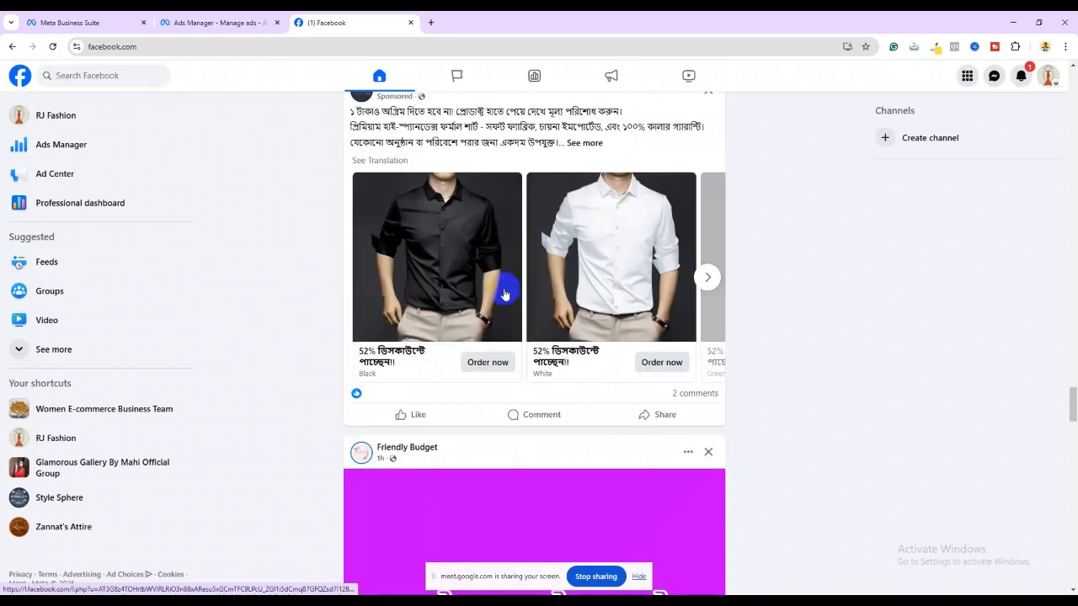
{"action": "scroll", "coordinate": [474, 207], "scroll_direction": "up", "scroll_amount": 2}
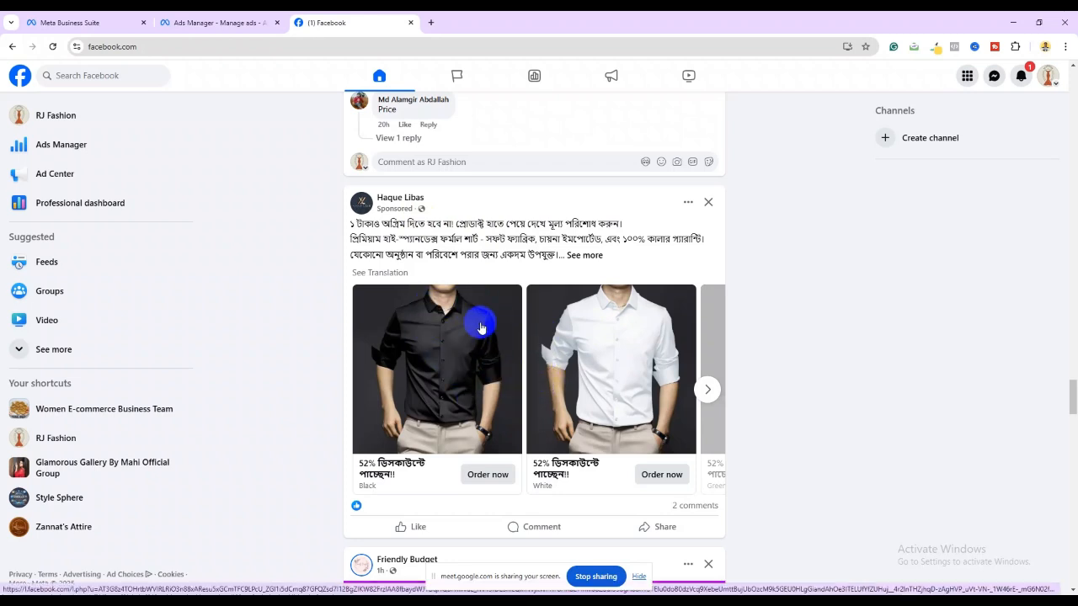
{"action": "mouse_move", "coordinate": [389, 202]}
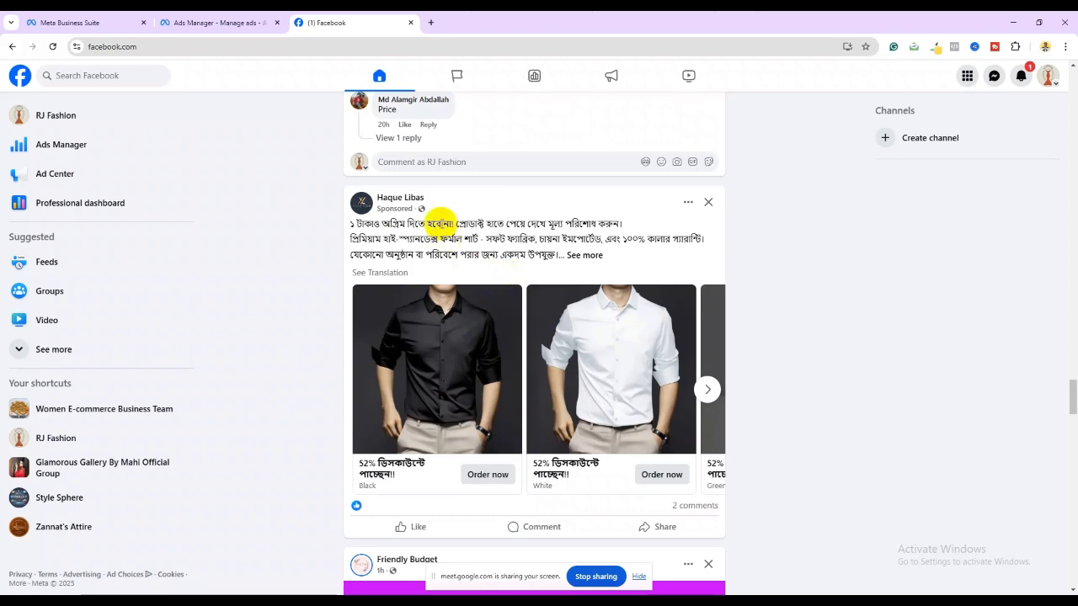
Switch back to Ads Manager and review the ad set's optional cost per result goal and its frequency control section
{"action": "left_click", "coordinate": [202, 22]}
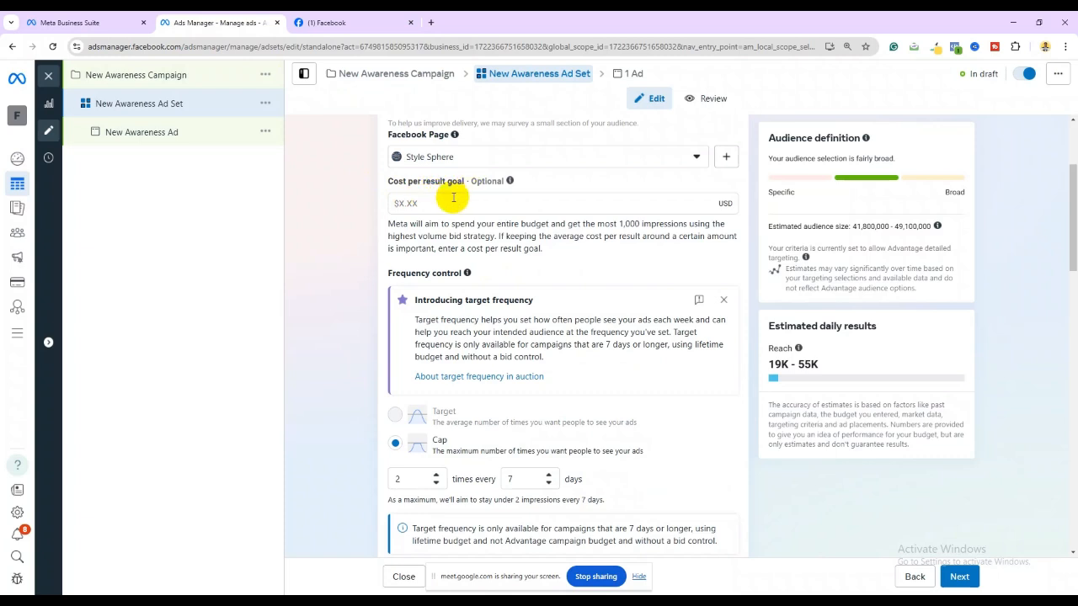
{"action": "left_click", "coordinate": [398, 203]}
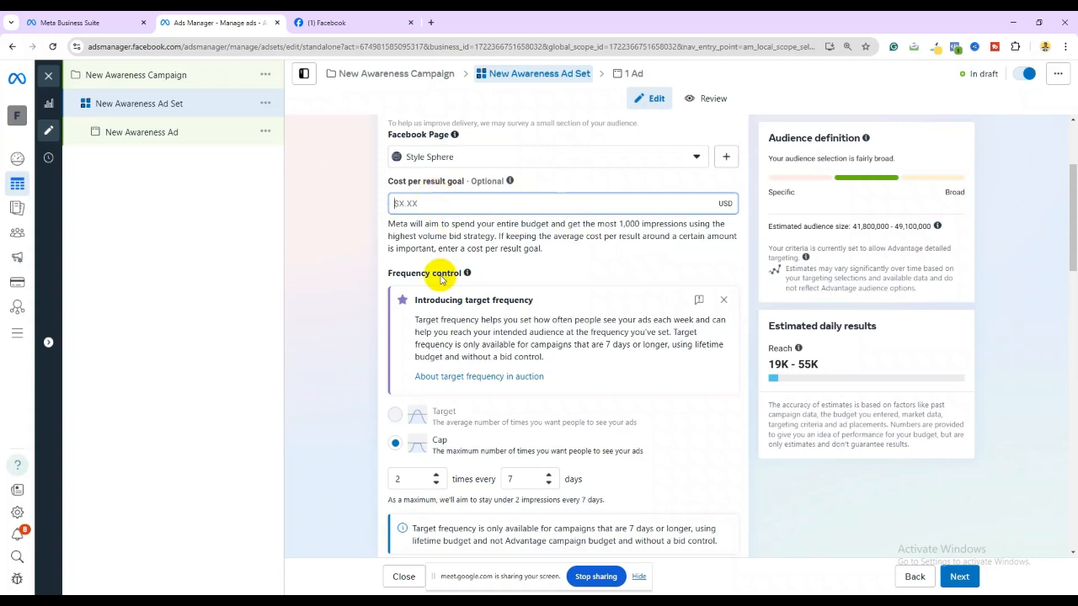
{"action": "scroll", "coordinate": [488, 396], "scroll_direction": "down", "scroll_amount": 1}
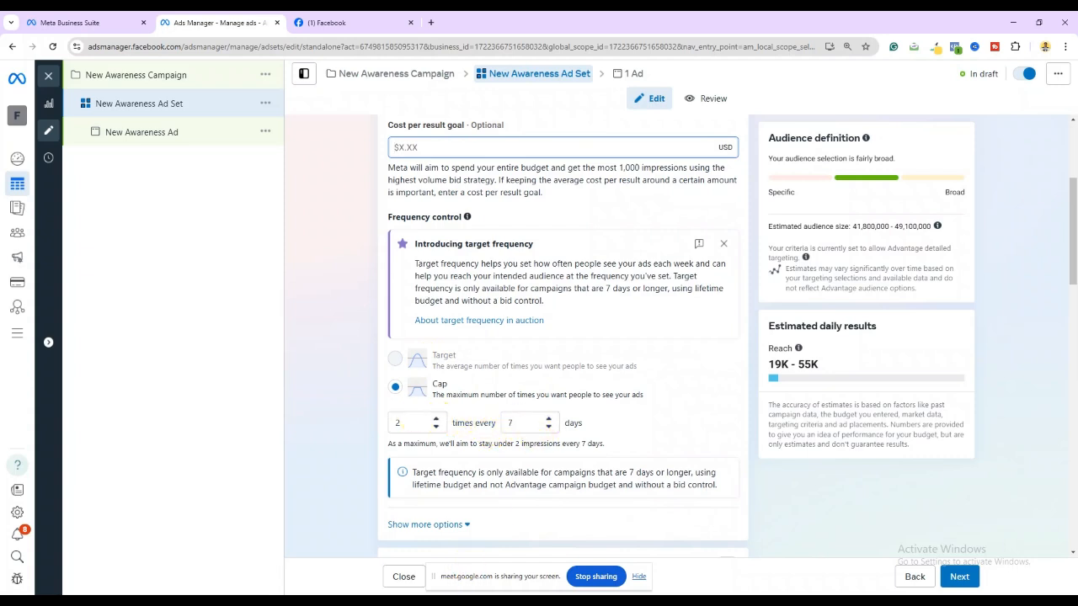
Check the participant list in the Google Meet call and return to the ad set in Ads Manager
{"action": "left_click", "coordinate": [493, 534]}
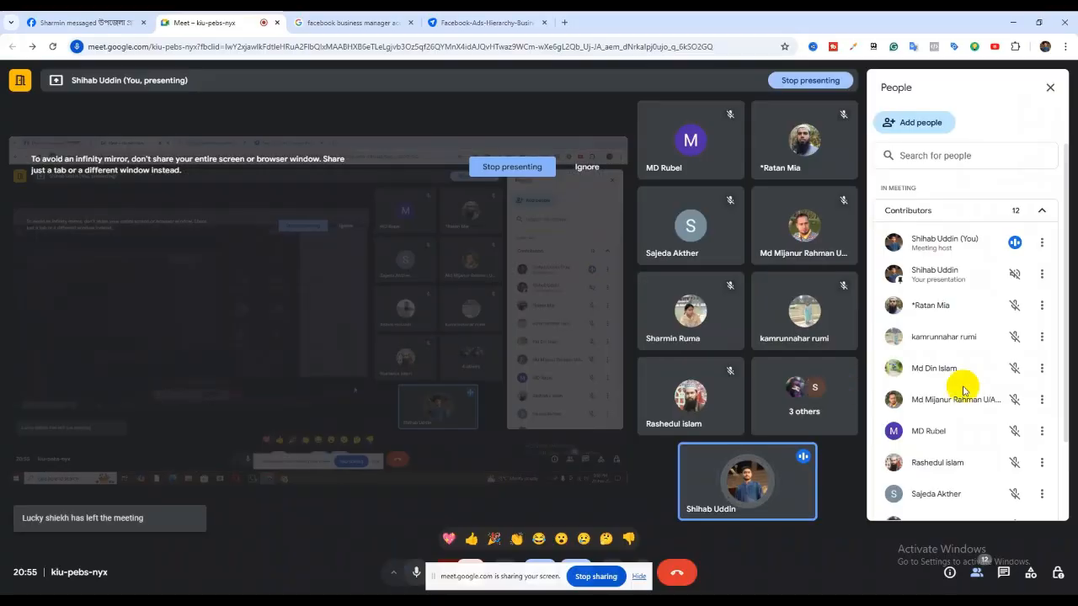
{"action": "scroll", "coordinate": [989, 397], "scroll_direction": "down", "scroll_amount": 3}
{"action": "scroll", "coordinate": [991, 402], "scroll_direction": "up", "scroll_amount": 3}
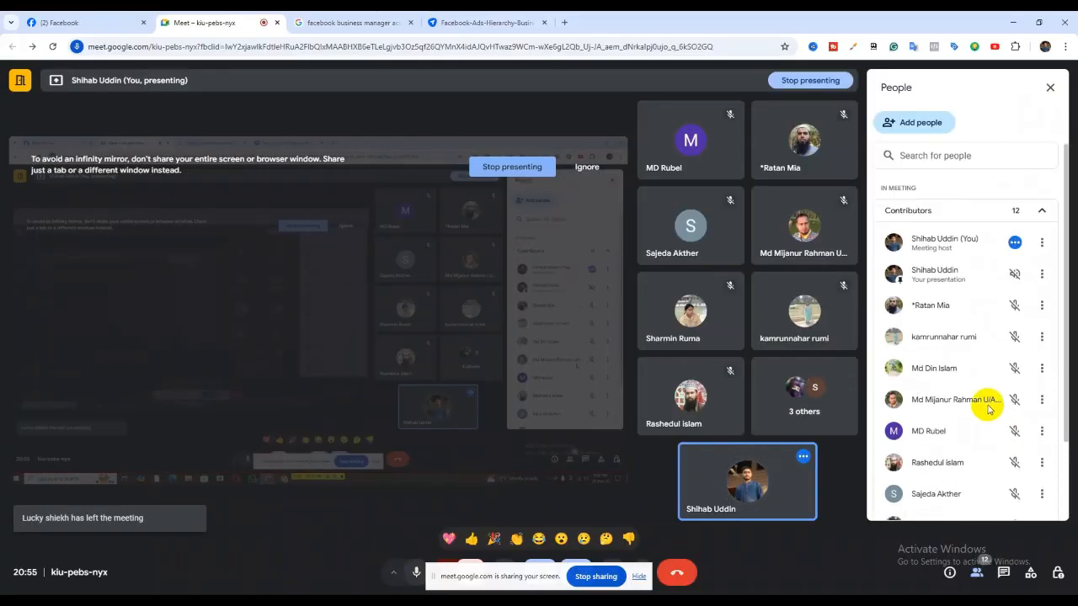
{"action": "scroll", "coordinate": [988, 407], "scroll_direction": "down", "scroll_amount": 2}
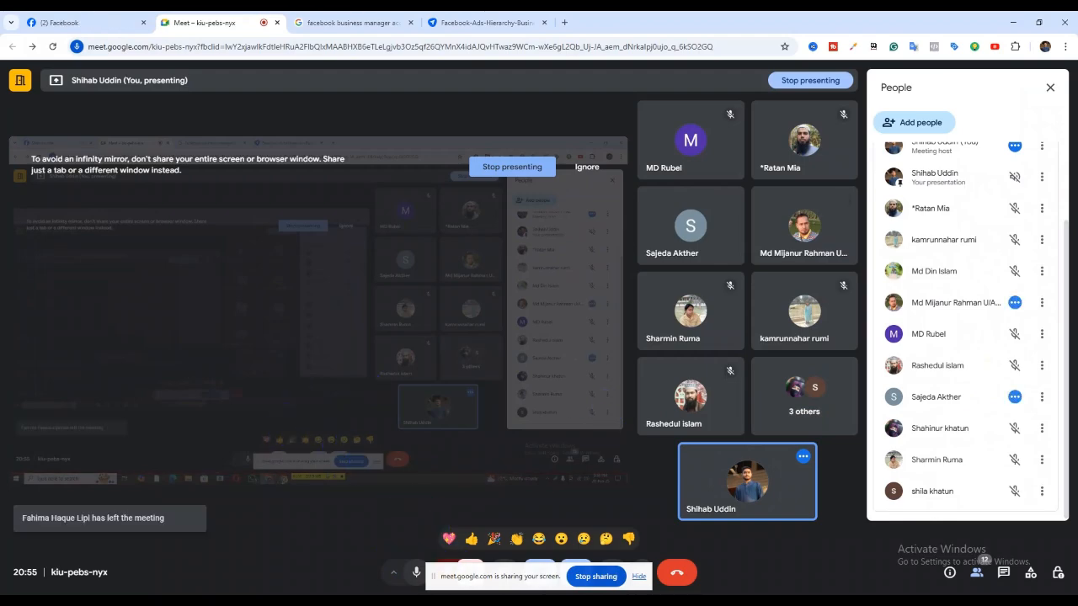
{"action": "key", "text": "alt+Tab"}
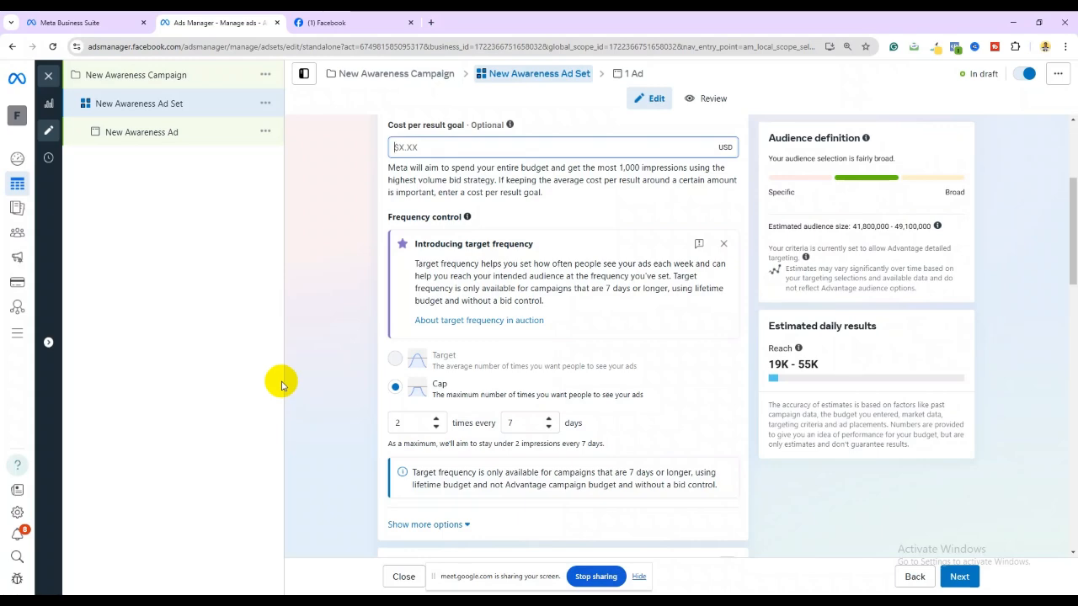
Review the ad set's performance goal, budget, schedule and audience controls before returning to the frequency control section
{"action": "scroll", "coordinate": [570, 302], "scroll_direction": "up", "scroll_amount": 3}
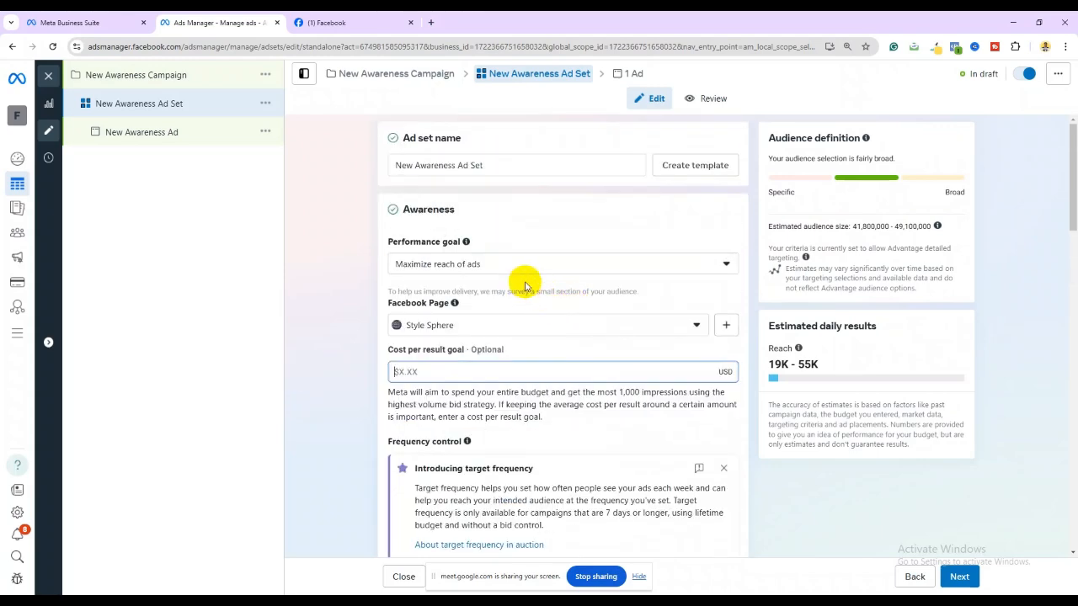
{"action": "scroll", "coordinate": [522, 283], "scroll_direction": "down", "scroll_amount": 4}
{"action": "scroll", "coordinate": [526, 286], "scroll_direction": "down", "scroll_amount": 7}
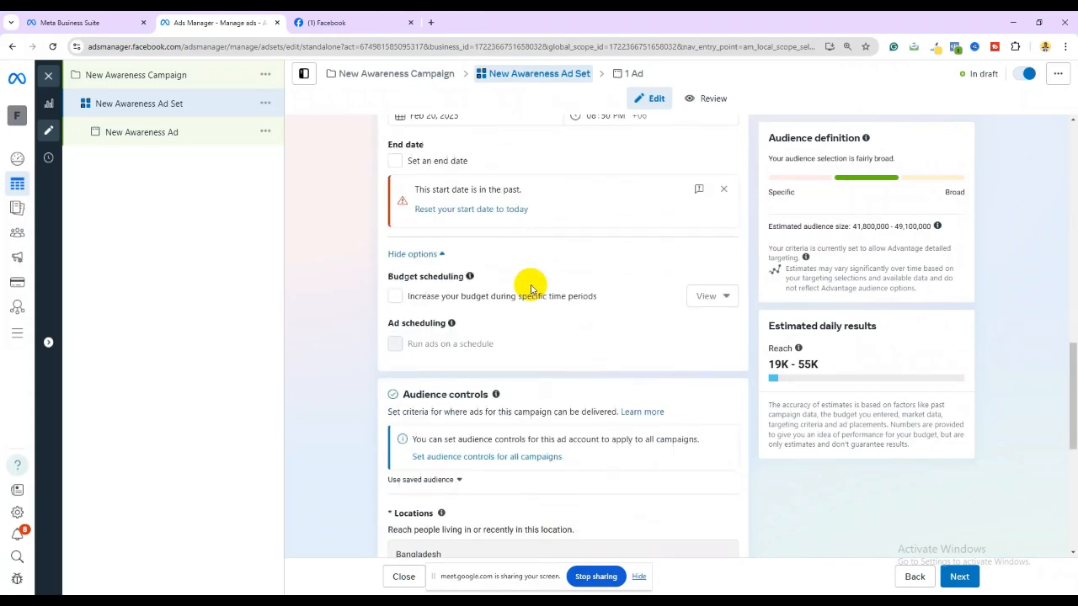
{"action": "scroll", "coordinate": [531, 290], "scroll_direction": "up", "scroll_amount": 3}
{"action": "scroll", "coordinate": [530, 289], "scroll_direction": "up", "scroll_amount": 2}
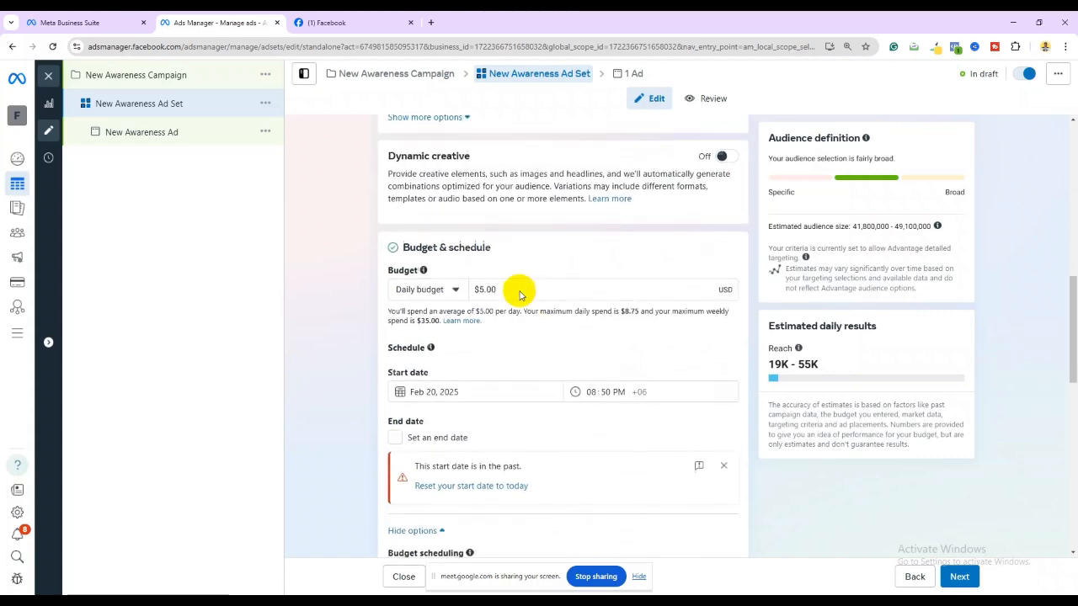
{"action": "scroll", "coordinate": [522, 288], "scroll_direction": "down", "scroll_amount": 4}
{"action": "scroll", "coordinate": [522, 287], "scroll_direction": "up", "scroll_amount": 5}
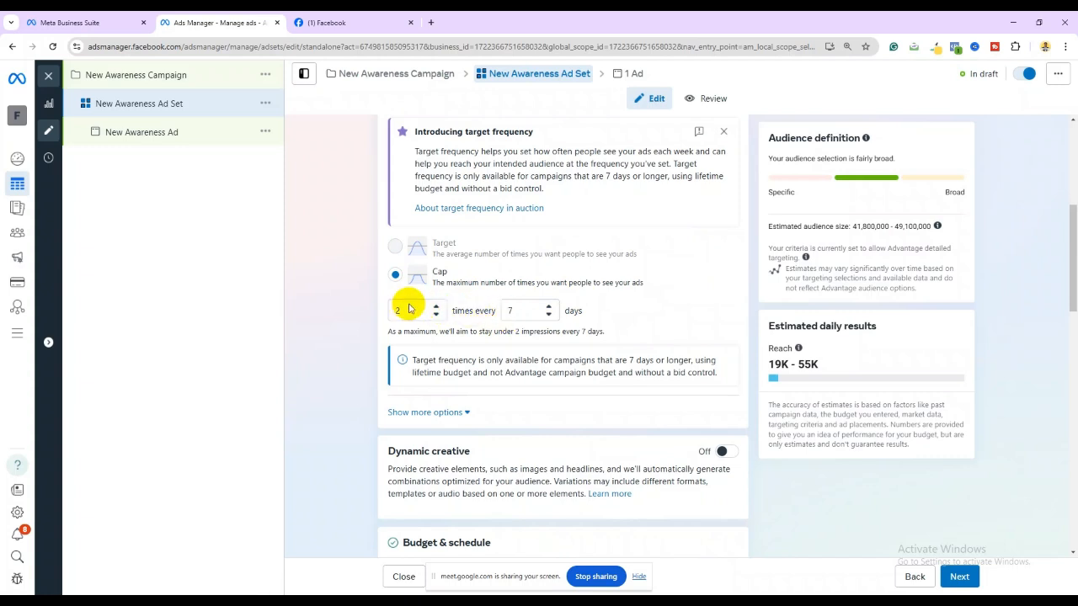
Set the ad set's frequency cap to 5 times every 1 day and go to the Budget & schedule section
{"action": "left_click", "coordinate": [549, 308]}
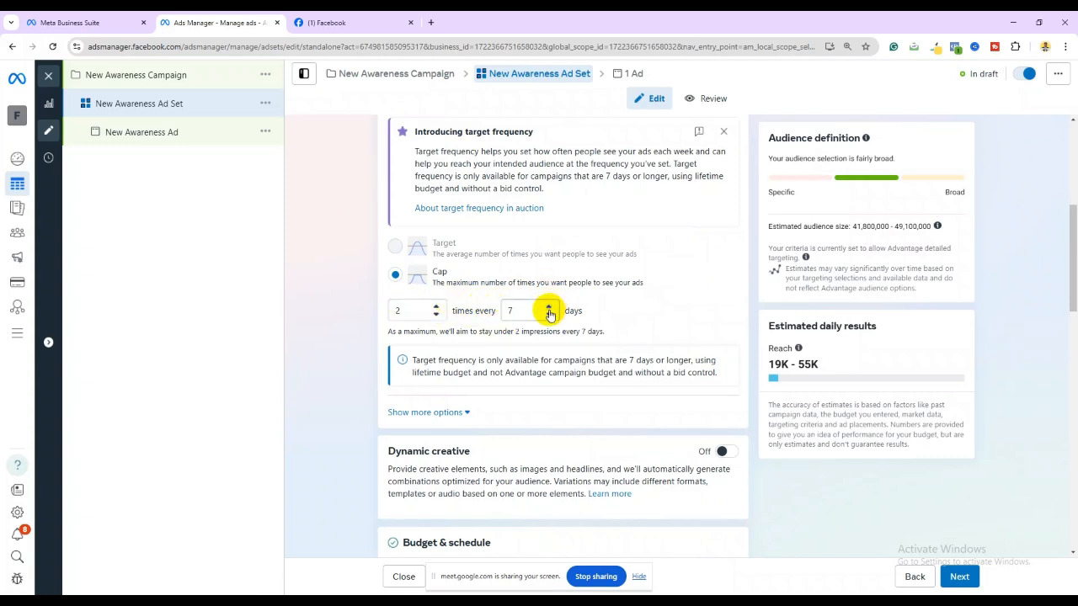
{"action": "left_click", "coordinate": [549, 315]}
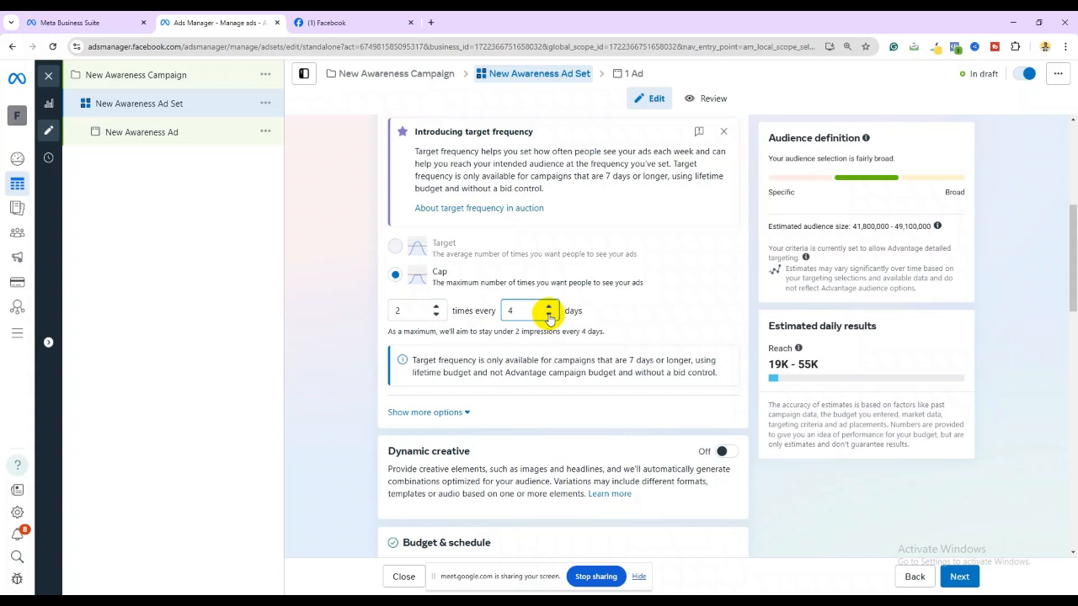
{"action": "left_click", "coordinate": [549, 315]}
{"action": "left_click", "coordinate": [434, 310]}
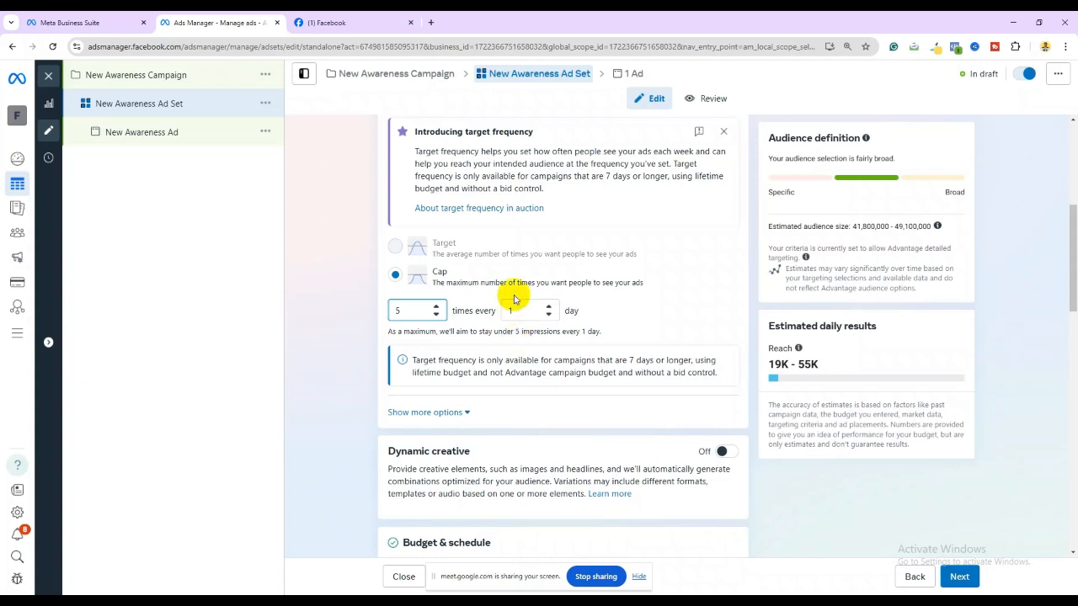
{"action": "left_click", "coordinate": [399, 312]}
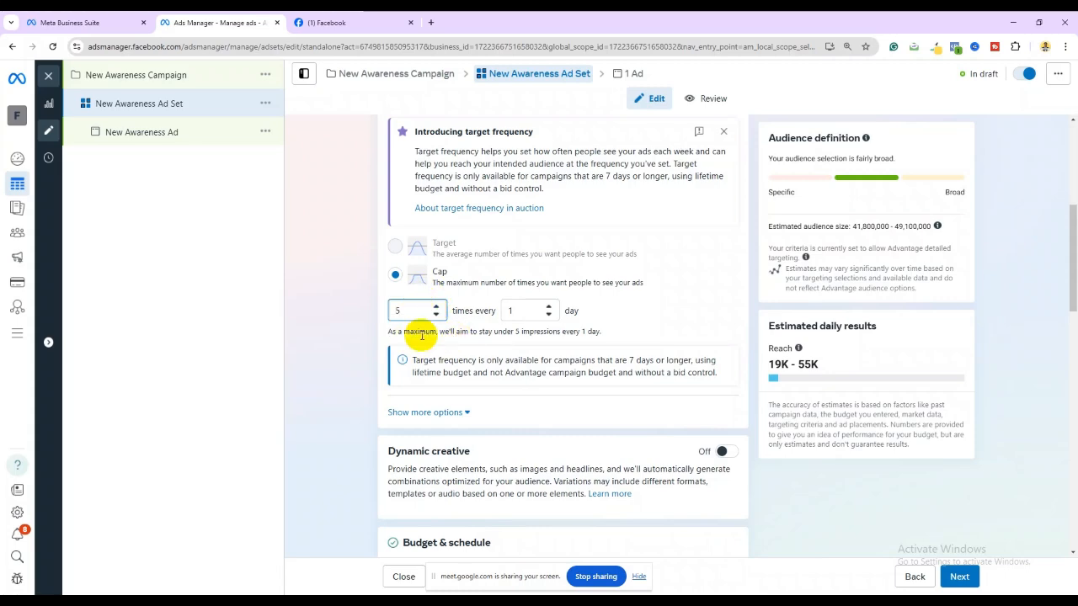
{"action": "scroll", "coordinate": [472, 424], "scroll_direction": "down", "scroll_amount": 4}
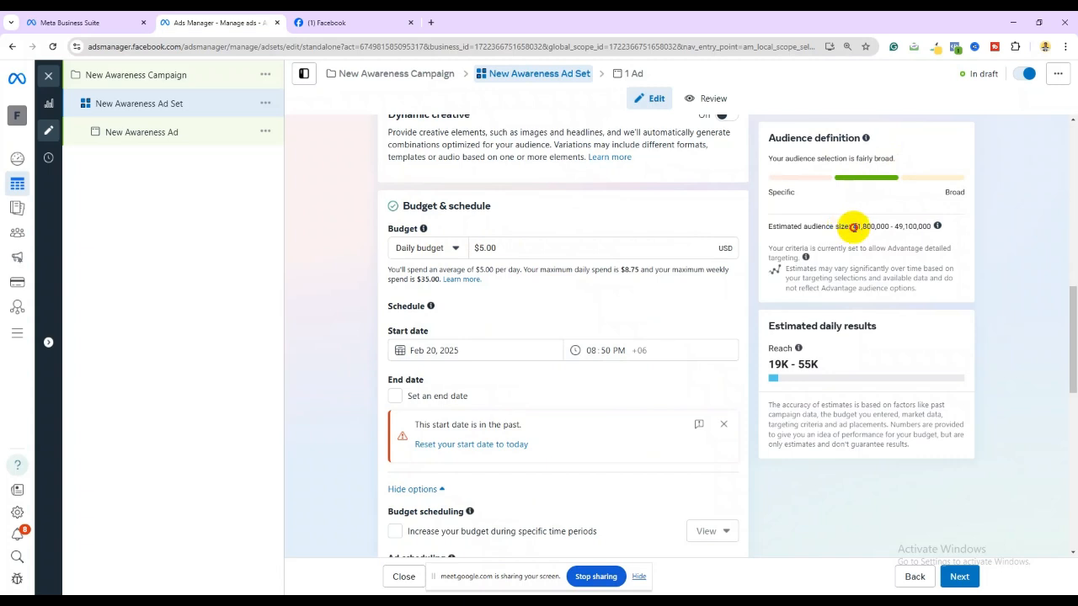
Examine the ad set's estimated audience size and estimated daily reach alongside its frequency cap, budget and schedule settings
{"action": "left_click_drag", "start_coordinate": [854, 226], "coordinate": [937, 229]}
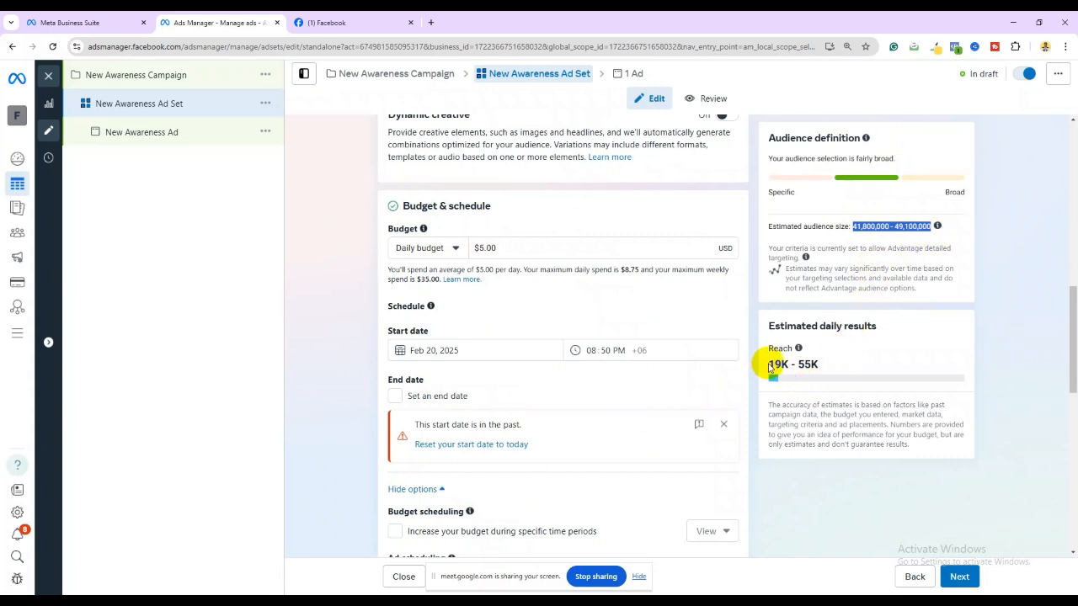
{"action": "left_click_drag", "start_coordinate": [767, 365], "coordinate": [818, 367]}
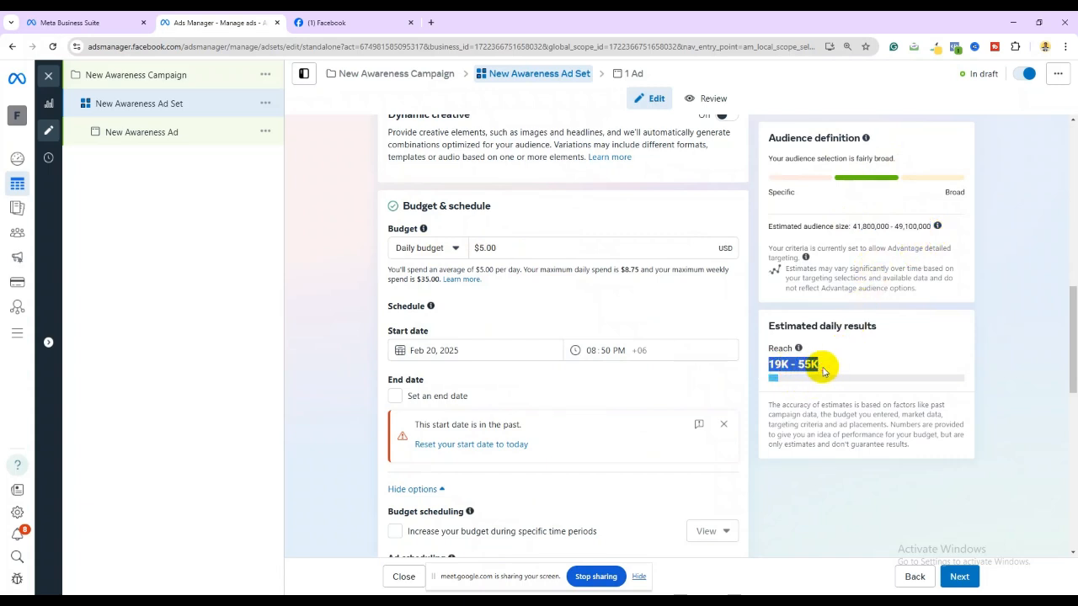
{"action": "left_click", "coordinate": [824, 365]}
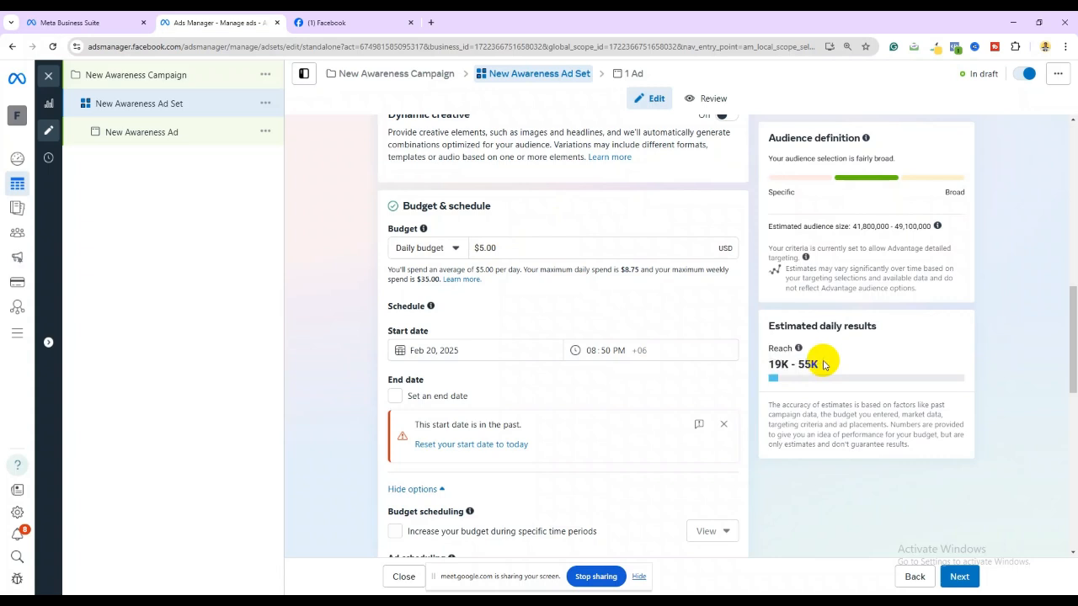
{"action": "mouse_move", "coordinate": [825, 363]}
{"action": "left_mouse_down"}
{"action": "mouse_move", "coordinate": [769, 363]}
{"action": "mouse_move", "coordinate": [825, 366]}
{"action": "left_mouse_up"}
{"action": "left_click", "coordinate": [769, 364]}
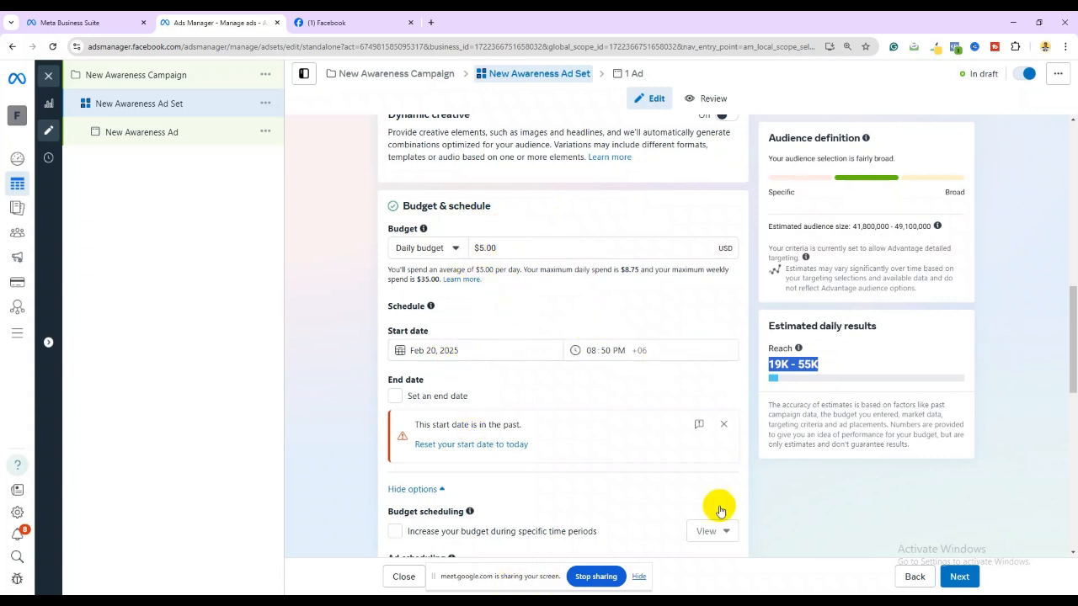
{"action": "left_click", "coordinate": [824, 507]}
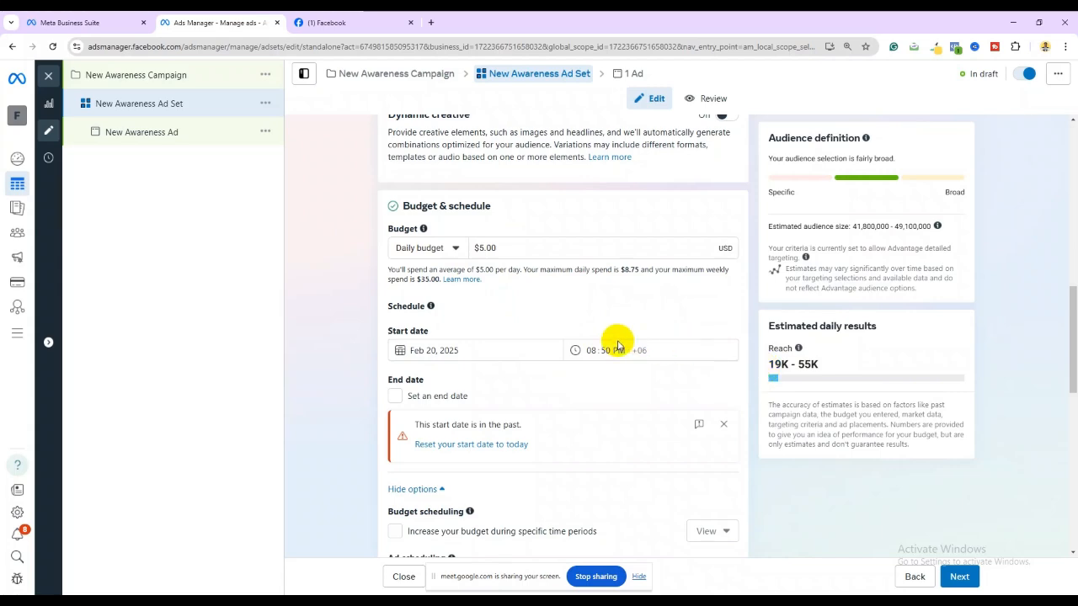
{"action": "scroll", "coordinate": [451, 311], "scroll_direction": "up", "scroll_amount": 3}
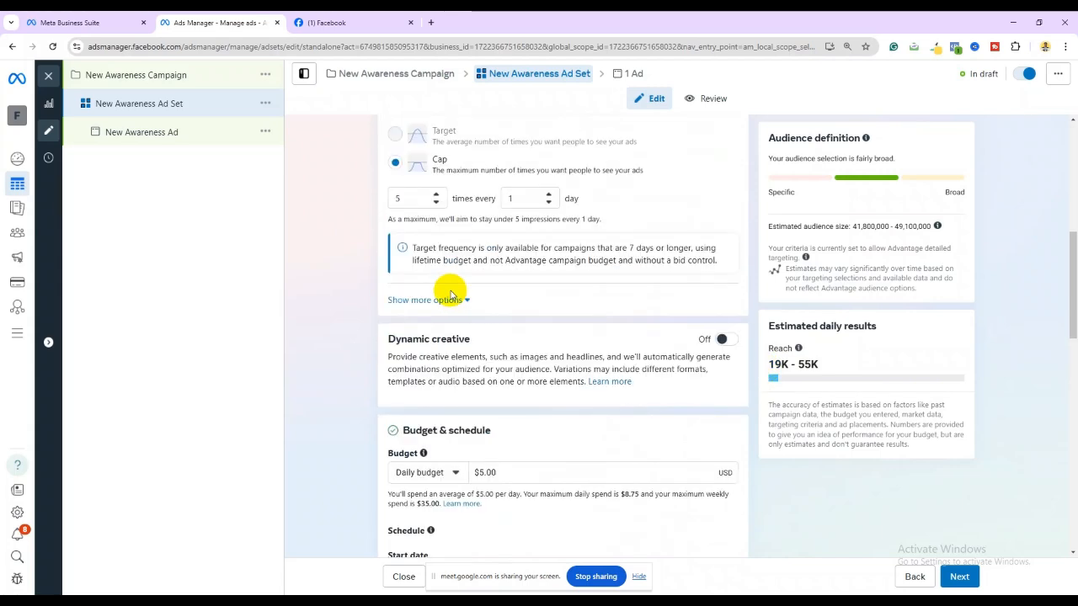
{"action": "scroll", "coordinate": [447, 294], "scroll_direction": "down", "scroll_amount": 4}
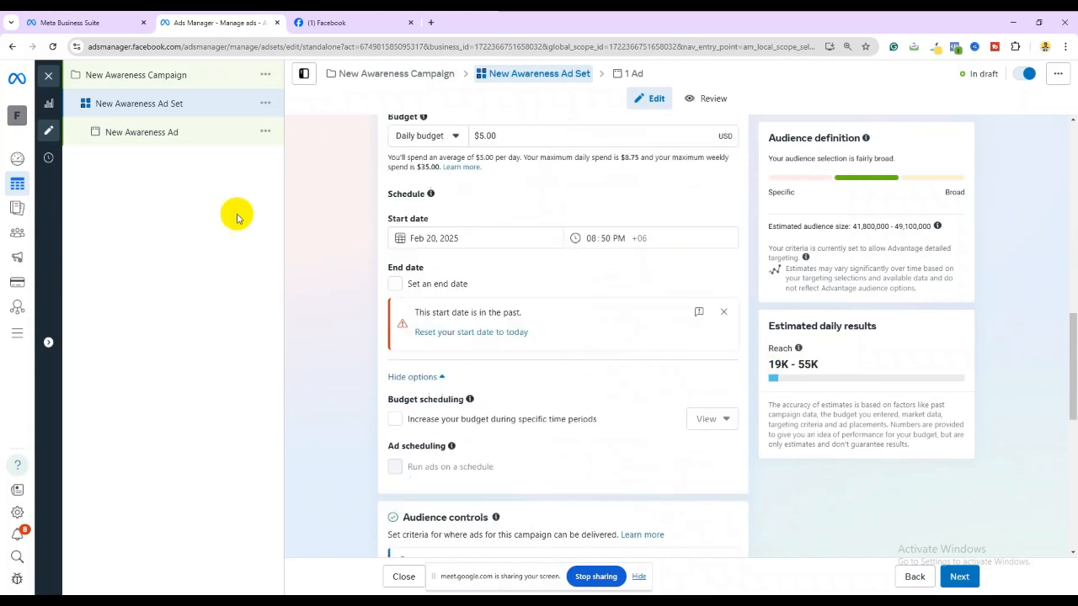
Open the New Awareness Campaign's settings and check its campaign name, briefly consulting the ad accounts page in Meta Business Suite
{"action": "left_click", "coordinate": [145, 75]}
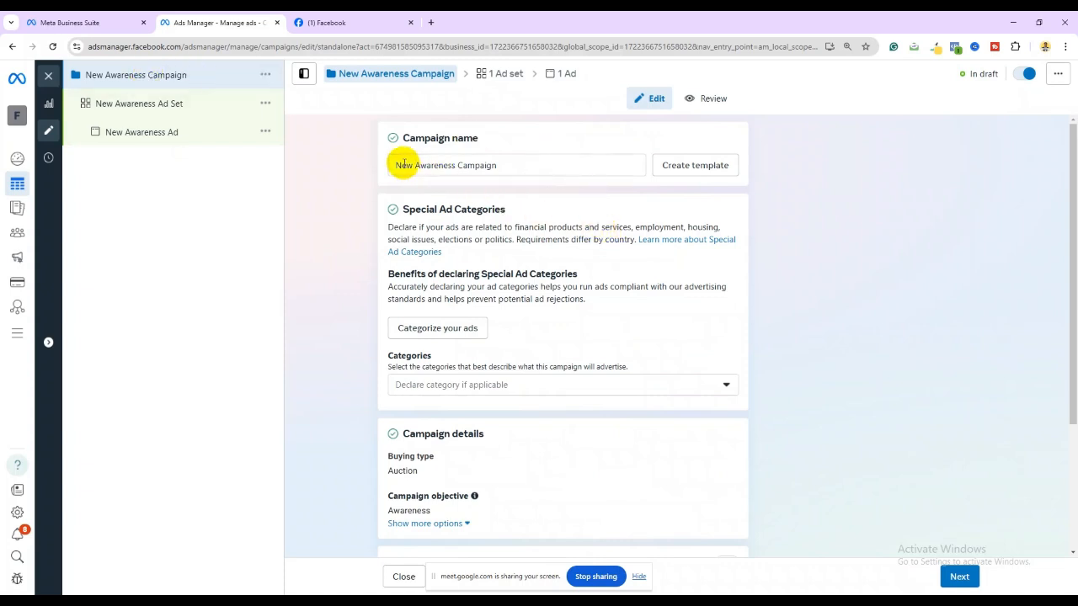
{"action": "left_click_drag", "start_coordinate": [398, 164], "coordinate": [497, 166]}
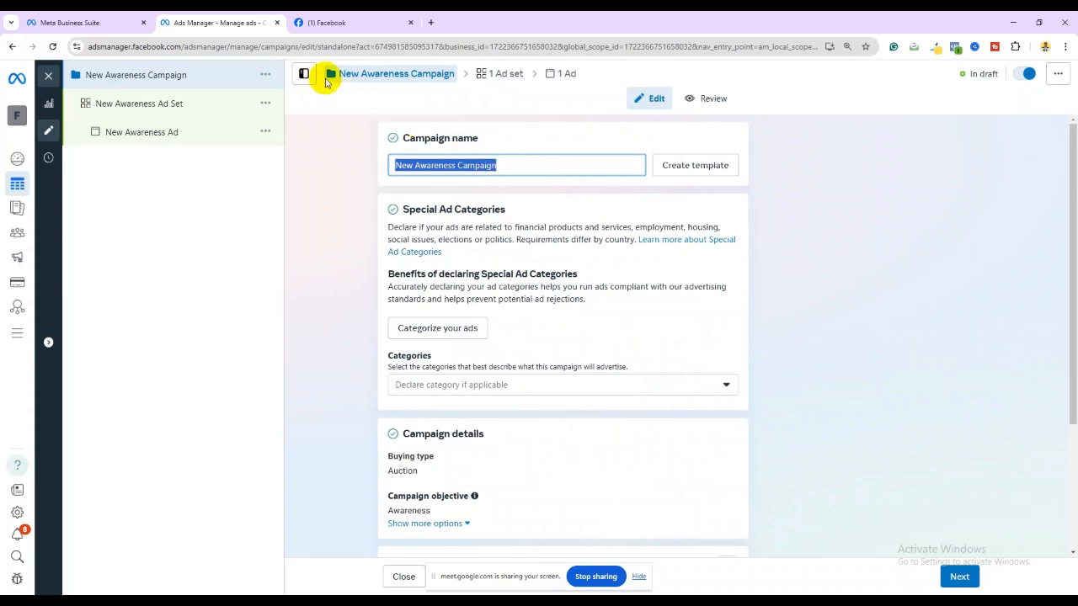
{"action": "left_click", "coordinate": [70, 17]}
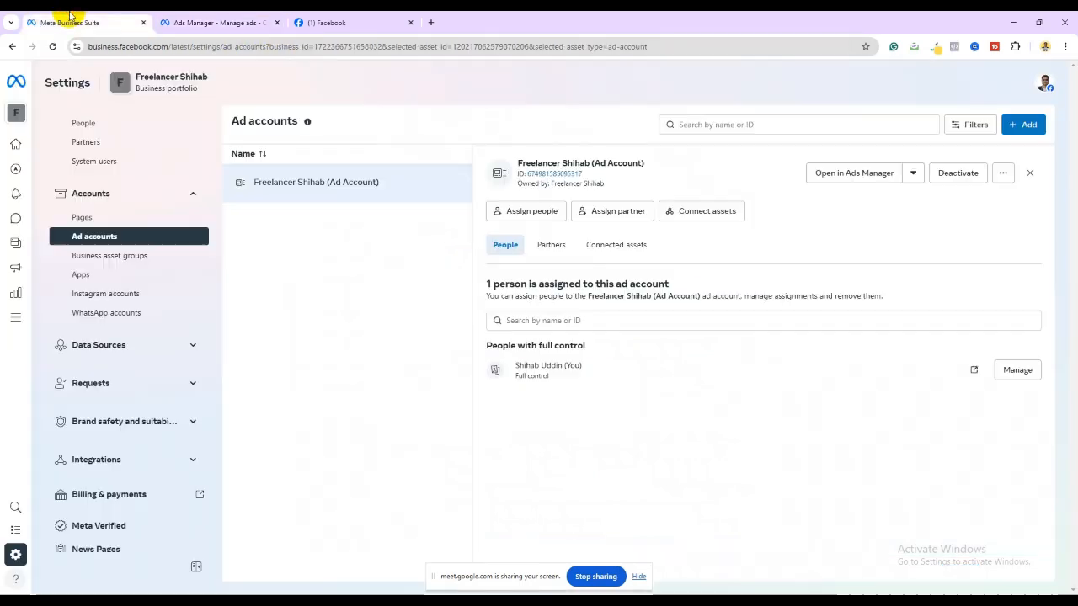
{"action": "left_click", "coordinate": [241, 14]}
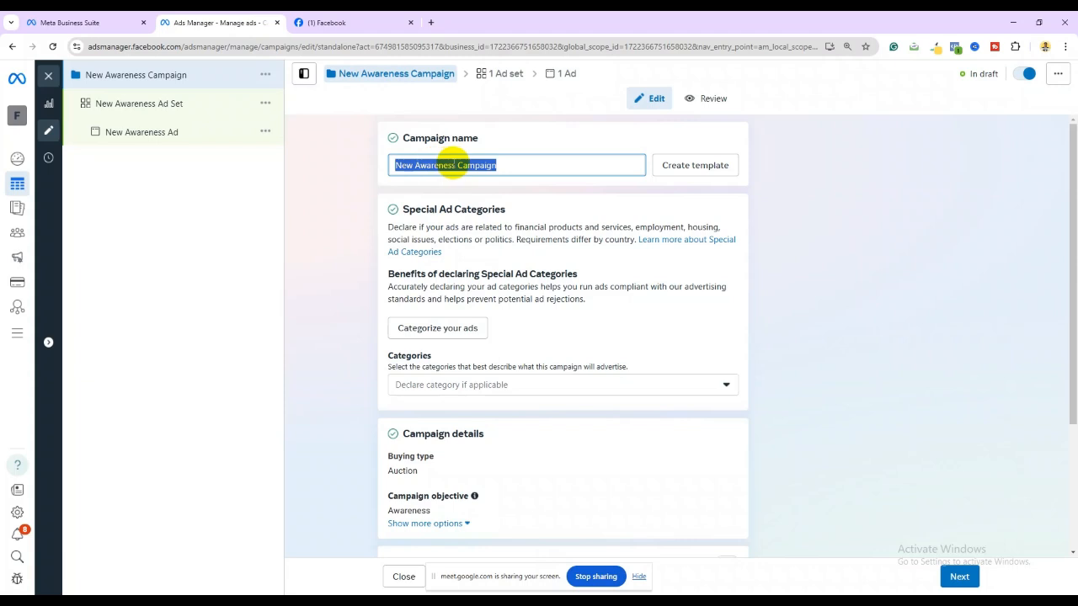
{"action": "left_click", "coordinate": [507, 166]}
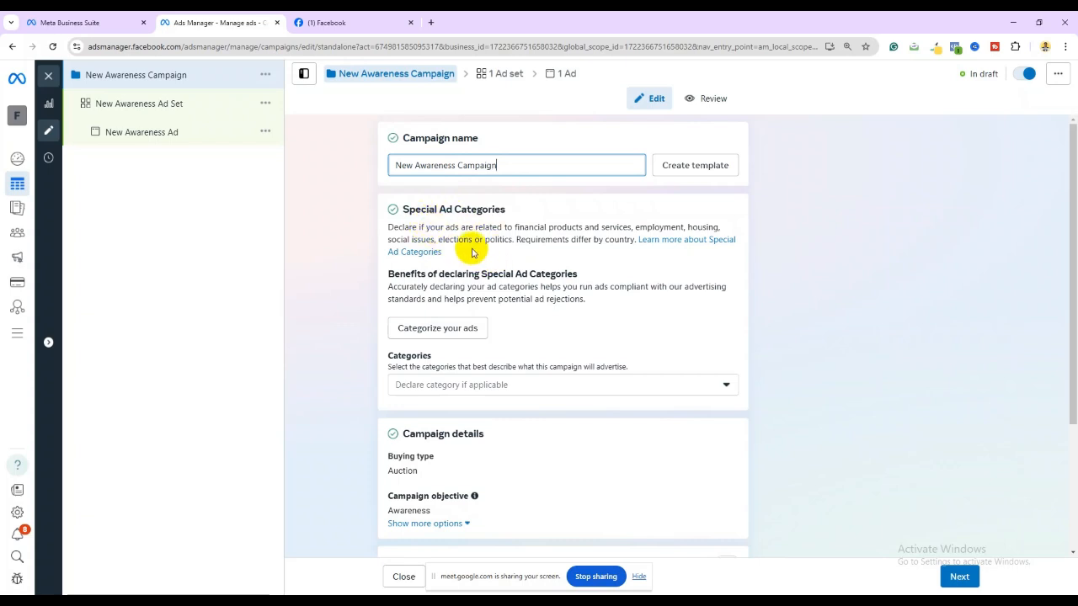
Review the available Special Ad Categories for the campaign and close the list without declaring one
{"action": "scroll", "coordinate": [472, 250], "scroll_direction": "down", "scroll_amount": 2}
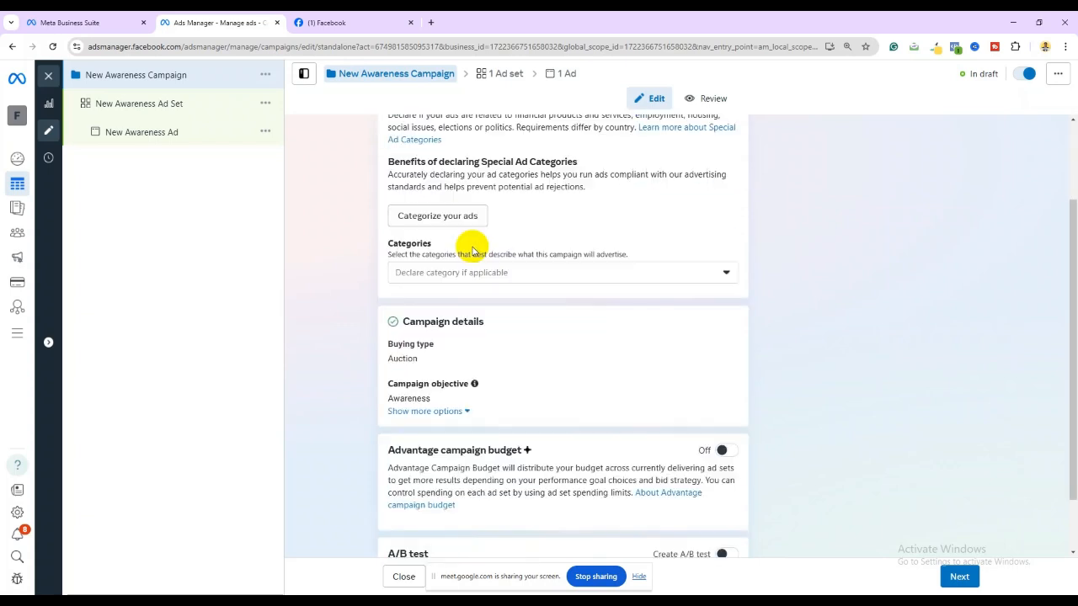
{"action": "left_click", "coordinate": [728, 274]}
{"action": "left_click", "coordinate": [727, 274]}
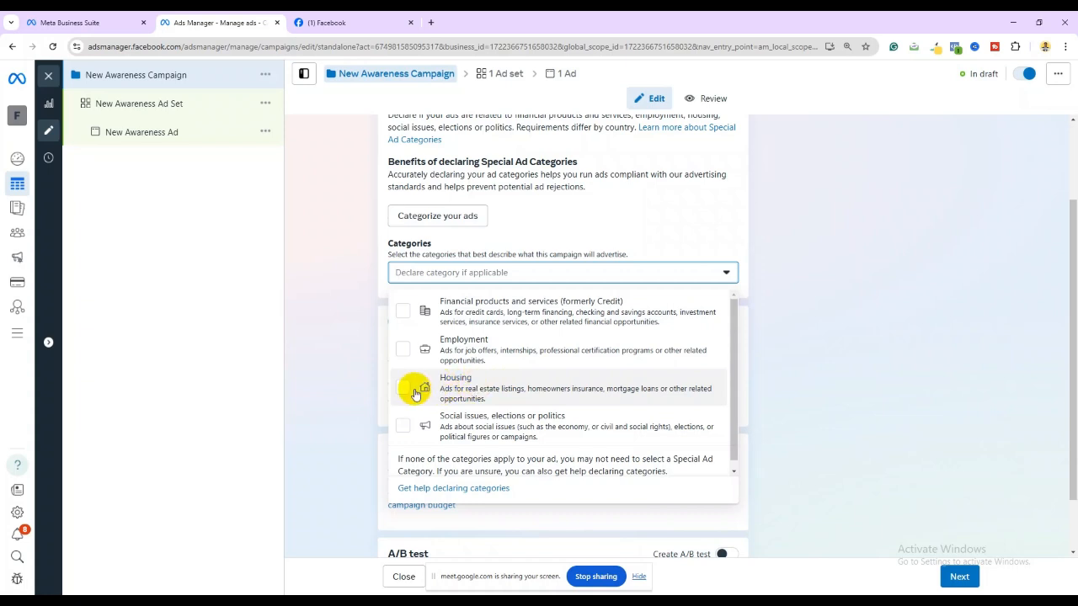
{"action": "scroll", "coordinate": [453, 387], "scroll_direction": "down", "scroll_amount": 1}
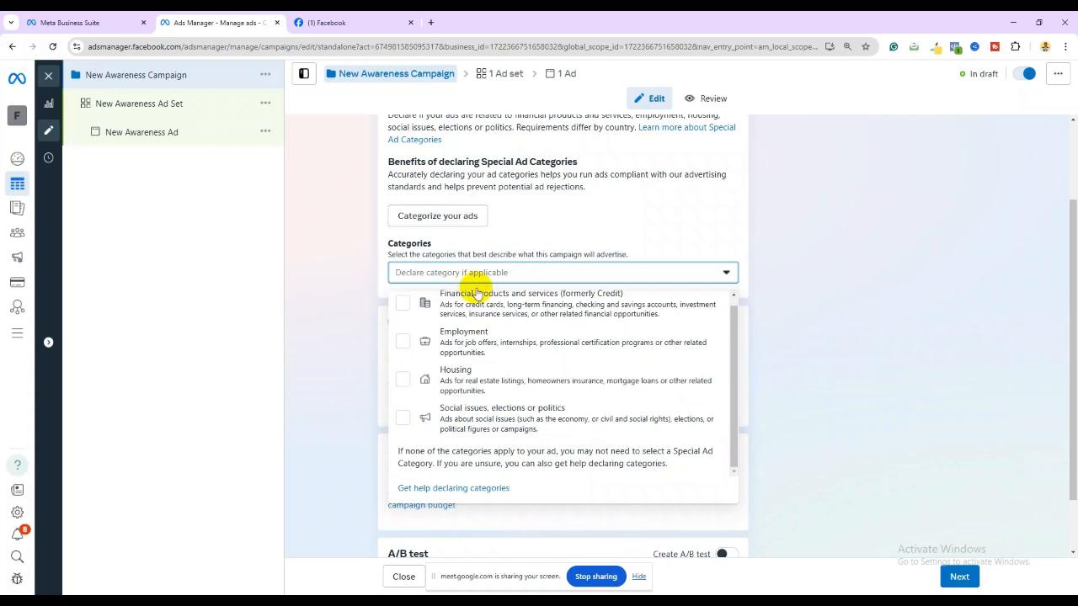
{"action": "left_click", "coordinate": [313, 267]}
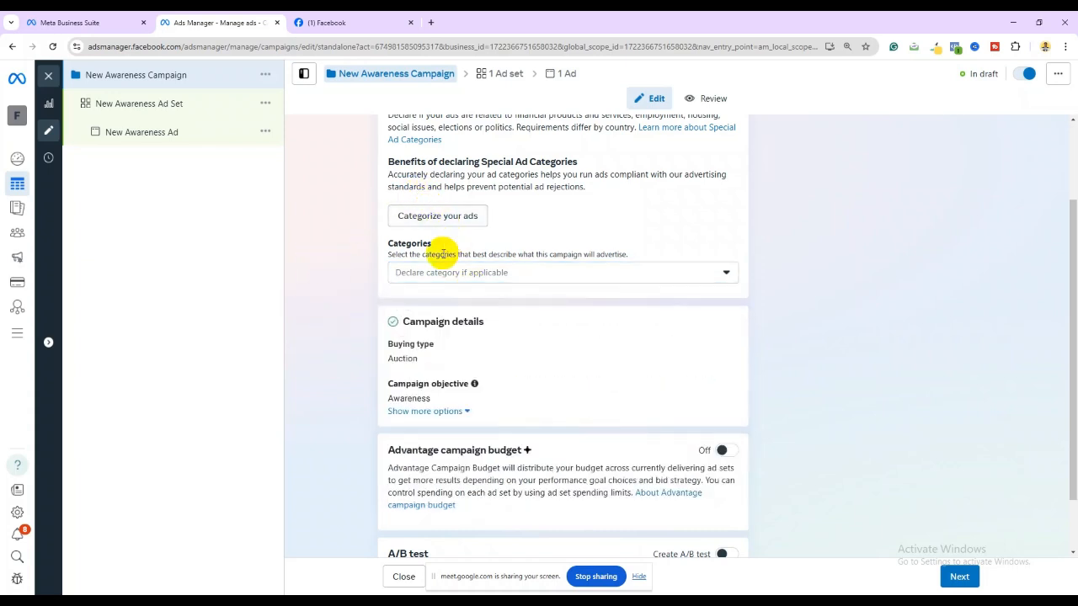
Open the campaign's buying type for editing and review its Auction and Reservation choices without changing the selection
{"action": "scroll", "coordinate": [407, 351], "scroll_direction": "down", "scroll_amount": 1}
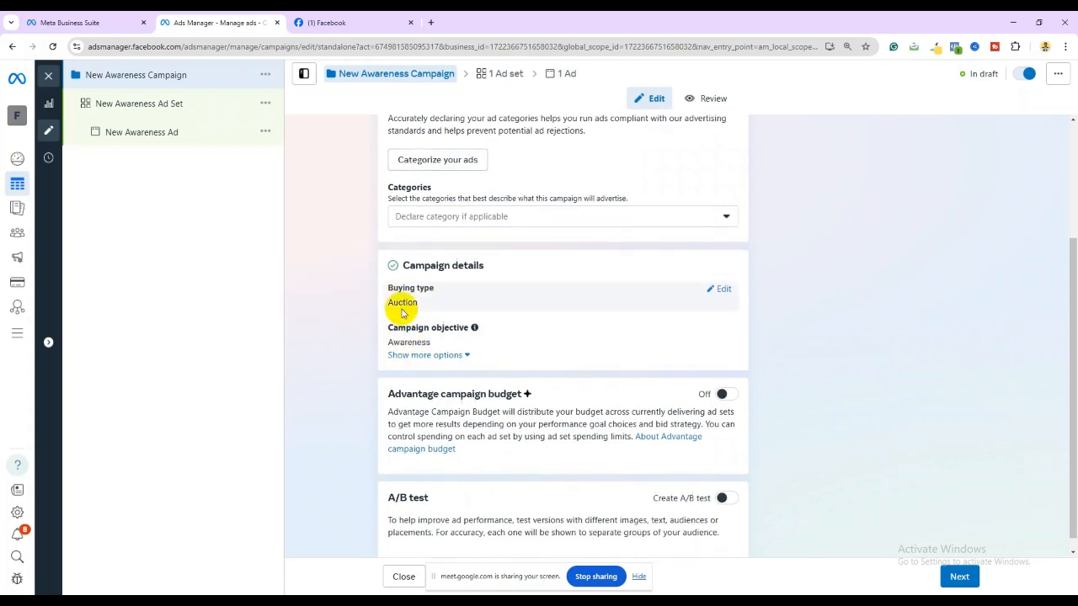
{"action": "left_click", "coordinate": [717, 290]}
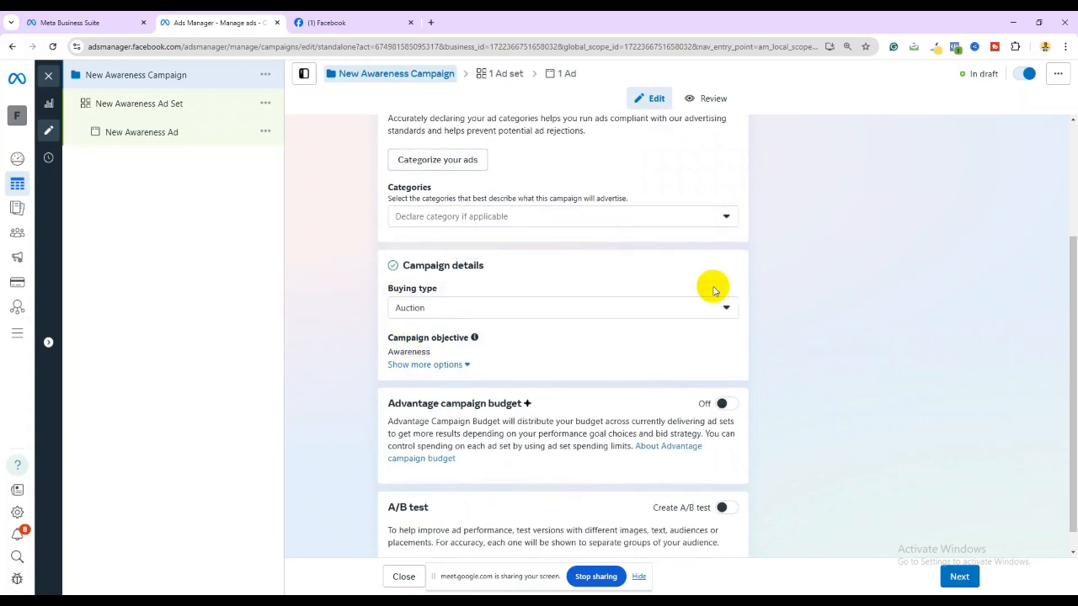
{"action": "left_click", "coordinate": [728, 309]}
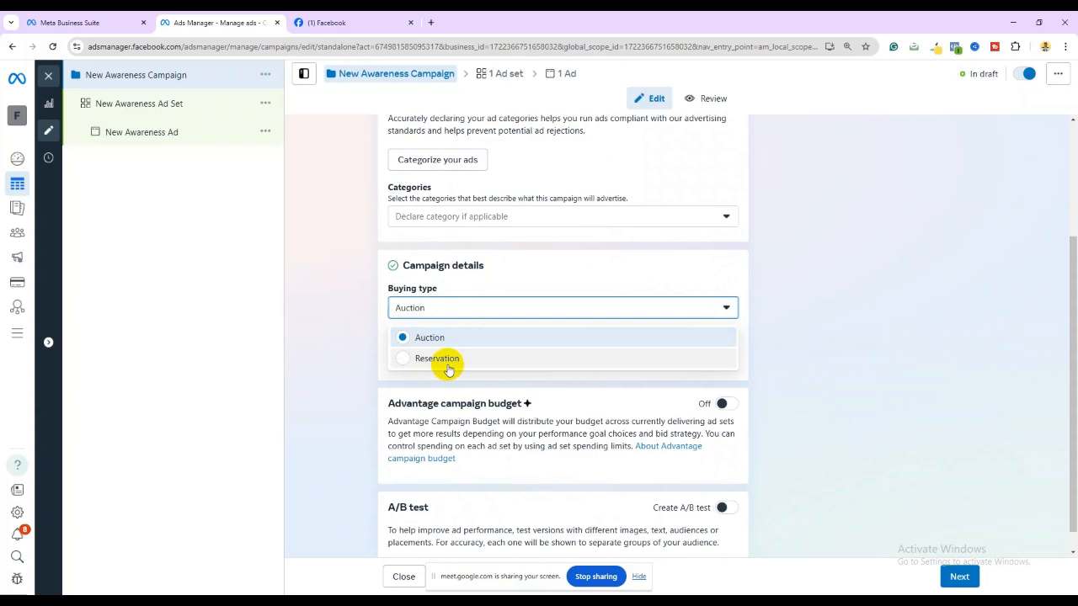
{"action": "left_click", "coordinate": [308, 293]}
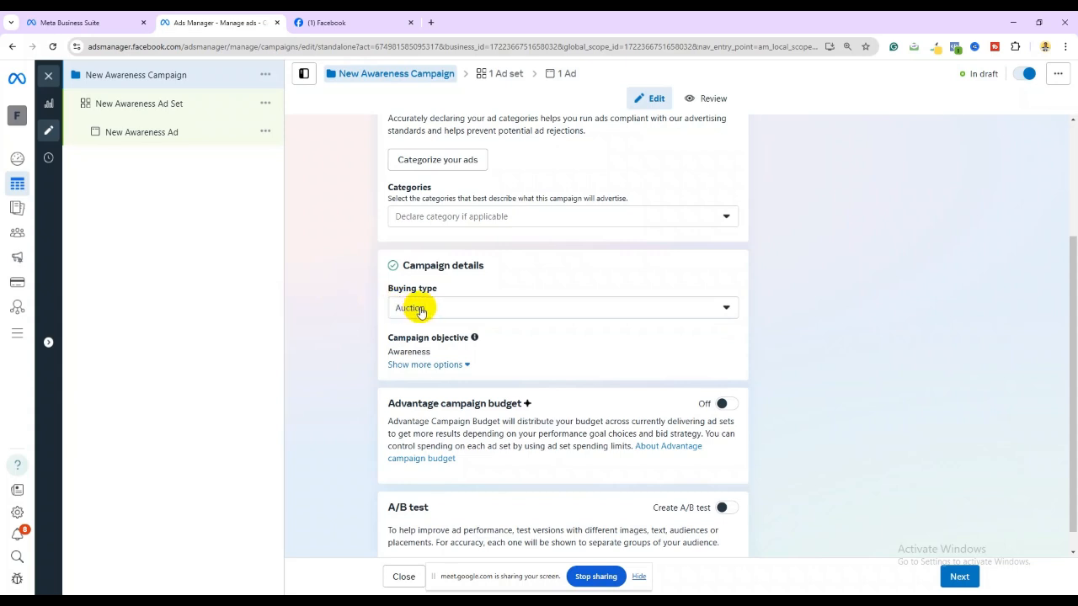
Expand the additional campaign details to show the spending limit, and examine the Advantage campaign budget and A/B test sections
{"action": "left_click", "coordinate": [413, 364]}
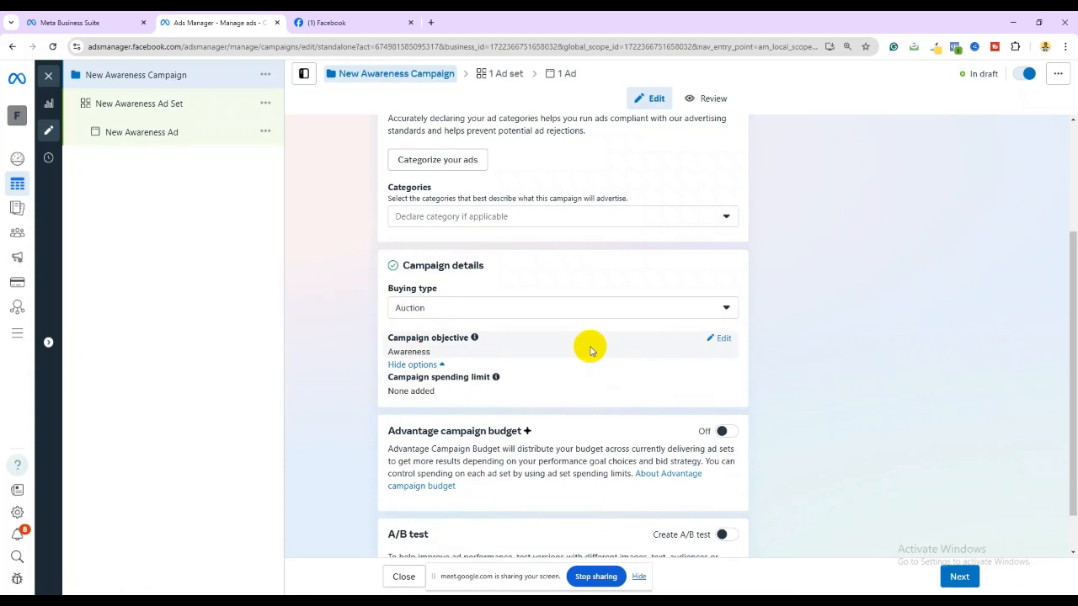
{"action": "scroll", "coordinate": [593, 351], "scroll_direction": "down", "scroll_amount": 1}
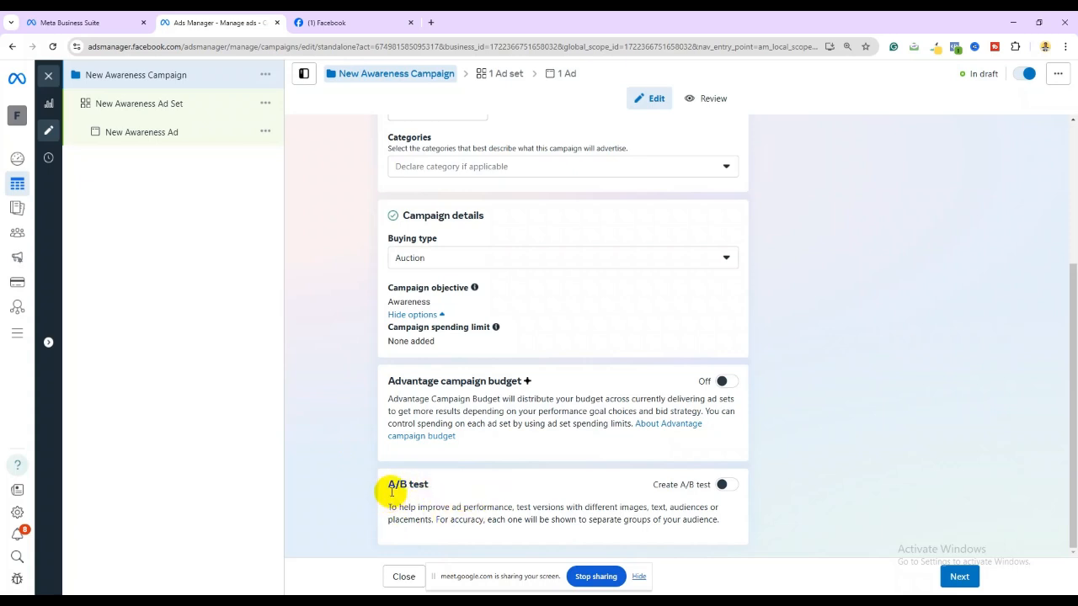
{"action": "left_click_drag", "start_coordinate": [395, 485], "coordinate": [455, 494]}
{"action": "left_click", "coordinate": [454, 493]}
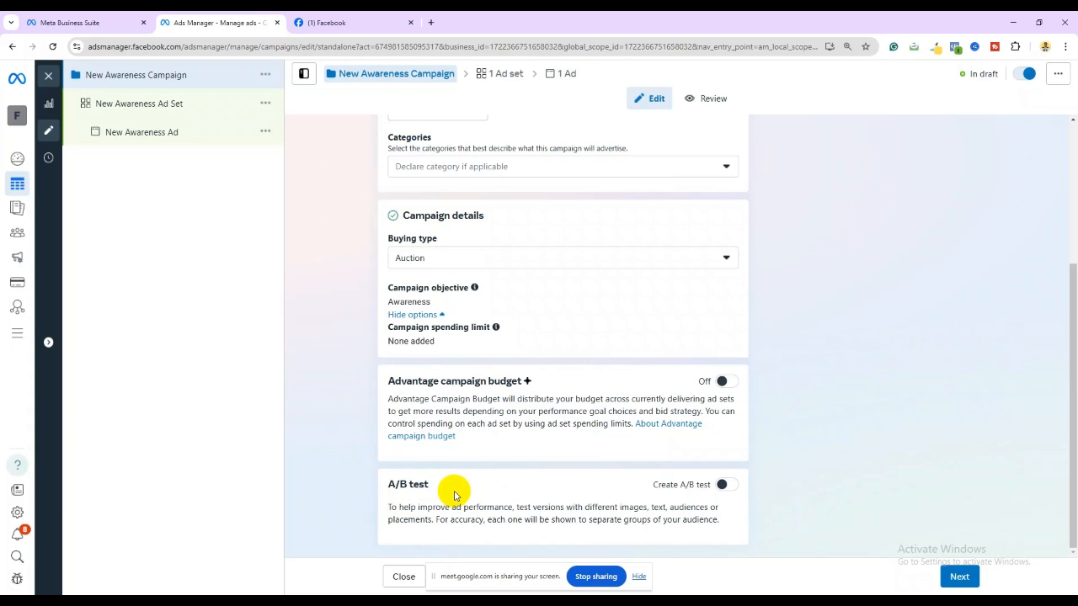
Review the campaign settings from the campaign name through the A/B test section again, and switch to the Google Meet call
{"action": "scroll", "coordinate": [457, 505], "scroll_direction": "up", "scroll_amount": 3}
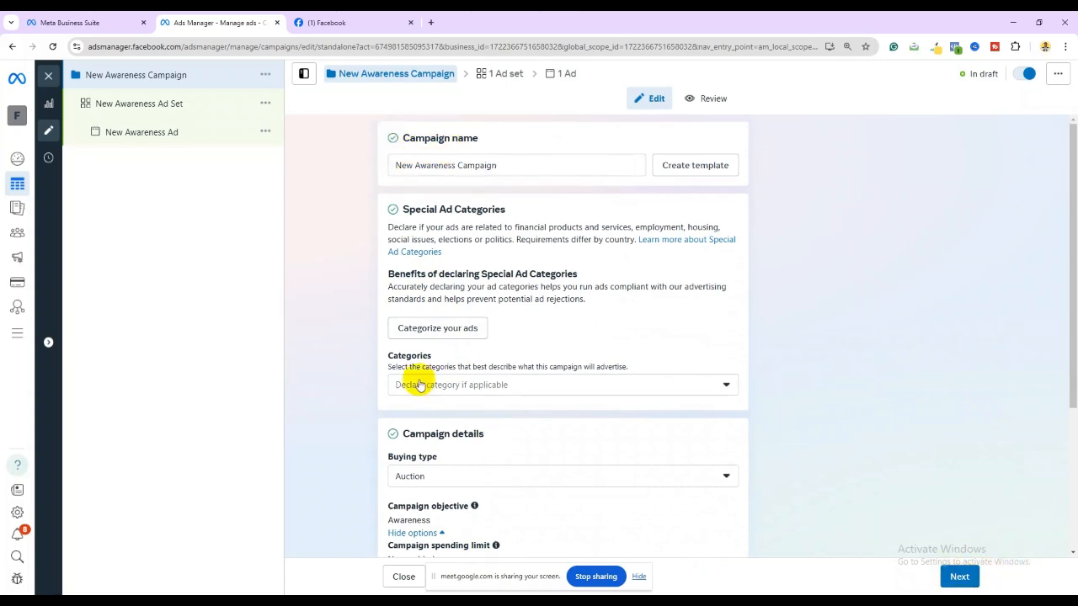
{"action": "scroll", "coordinate": [414, 364], "scroll_direction": "down", "scroll_amount": 1}
{"action": "scroll", "coordinate": [414, 365], "scroll_direction": "down", "scroll_amount": 3}
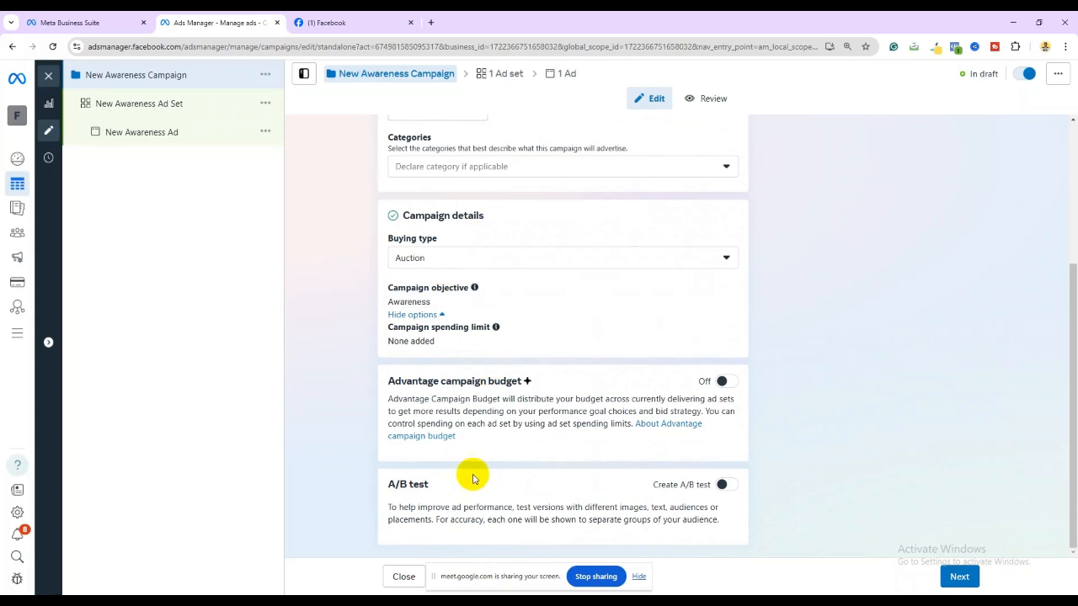
{"action": "scroll", "coordinate": [361, 212], "scroll_direction": "up", "scroll_amount": 2}
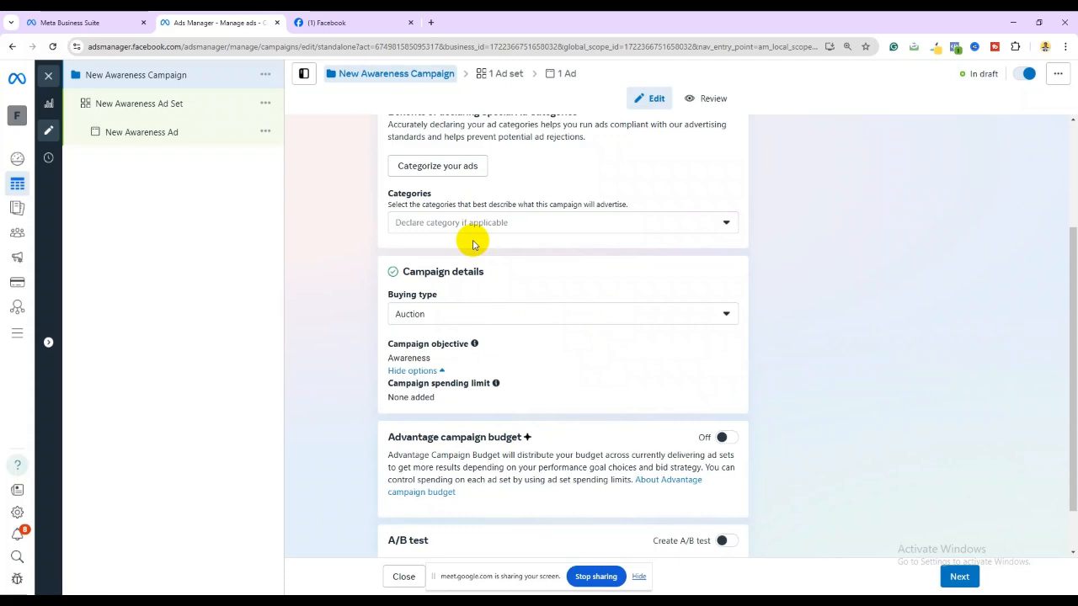
{"action": "scroll", "coordinate": [486, 317], "scroll_direction": "up", "scroll_amount": 2}
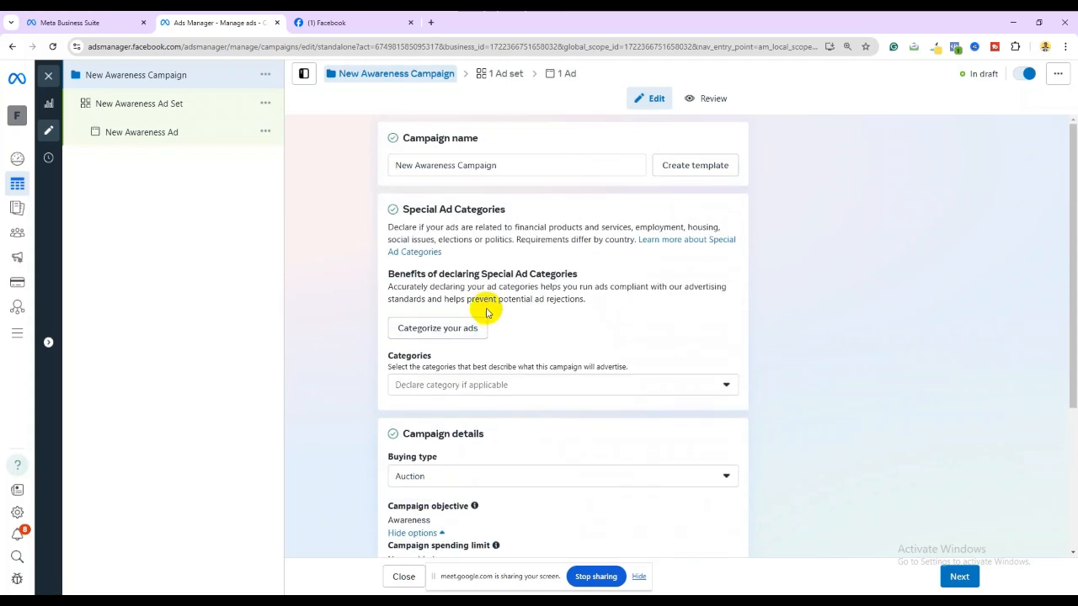
{"action": "scroll", "coordinate": [487, 312], "scroll_direction": "down", "scroll_amount": 2}
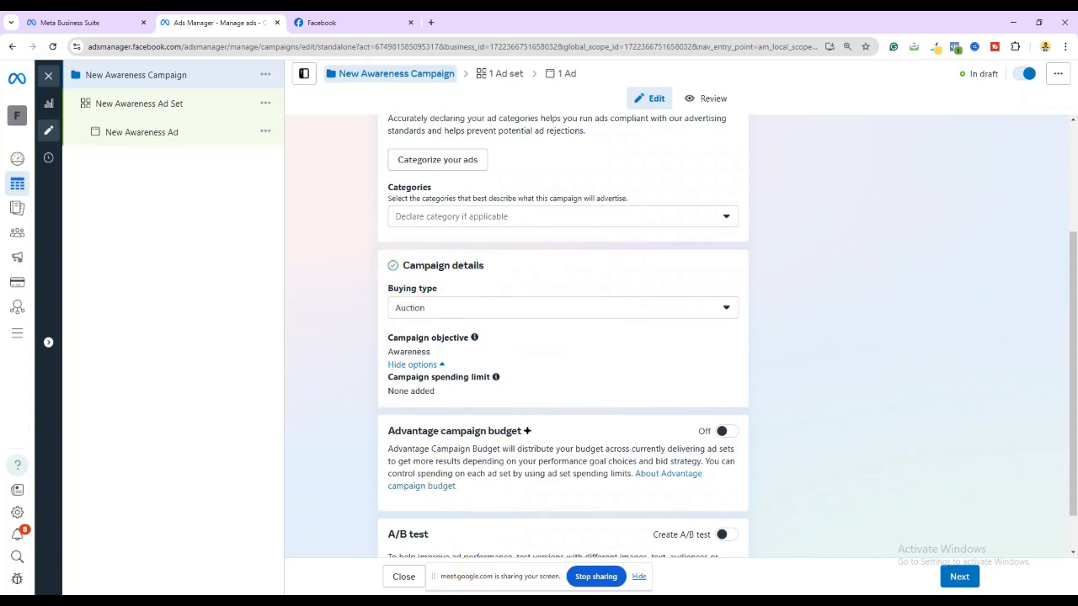
{"action": "left_click", "coordinate": [377, 549]}
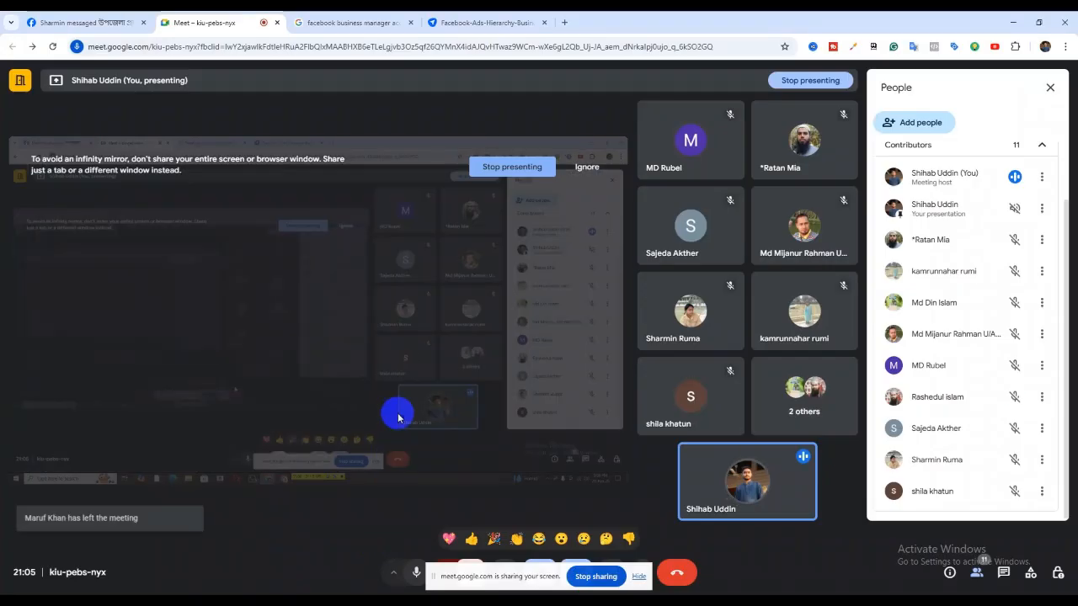